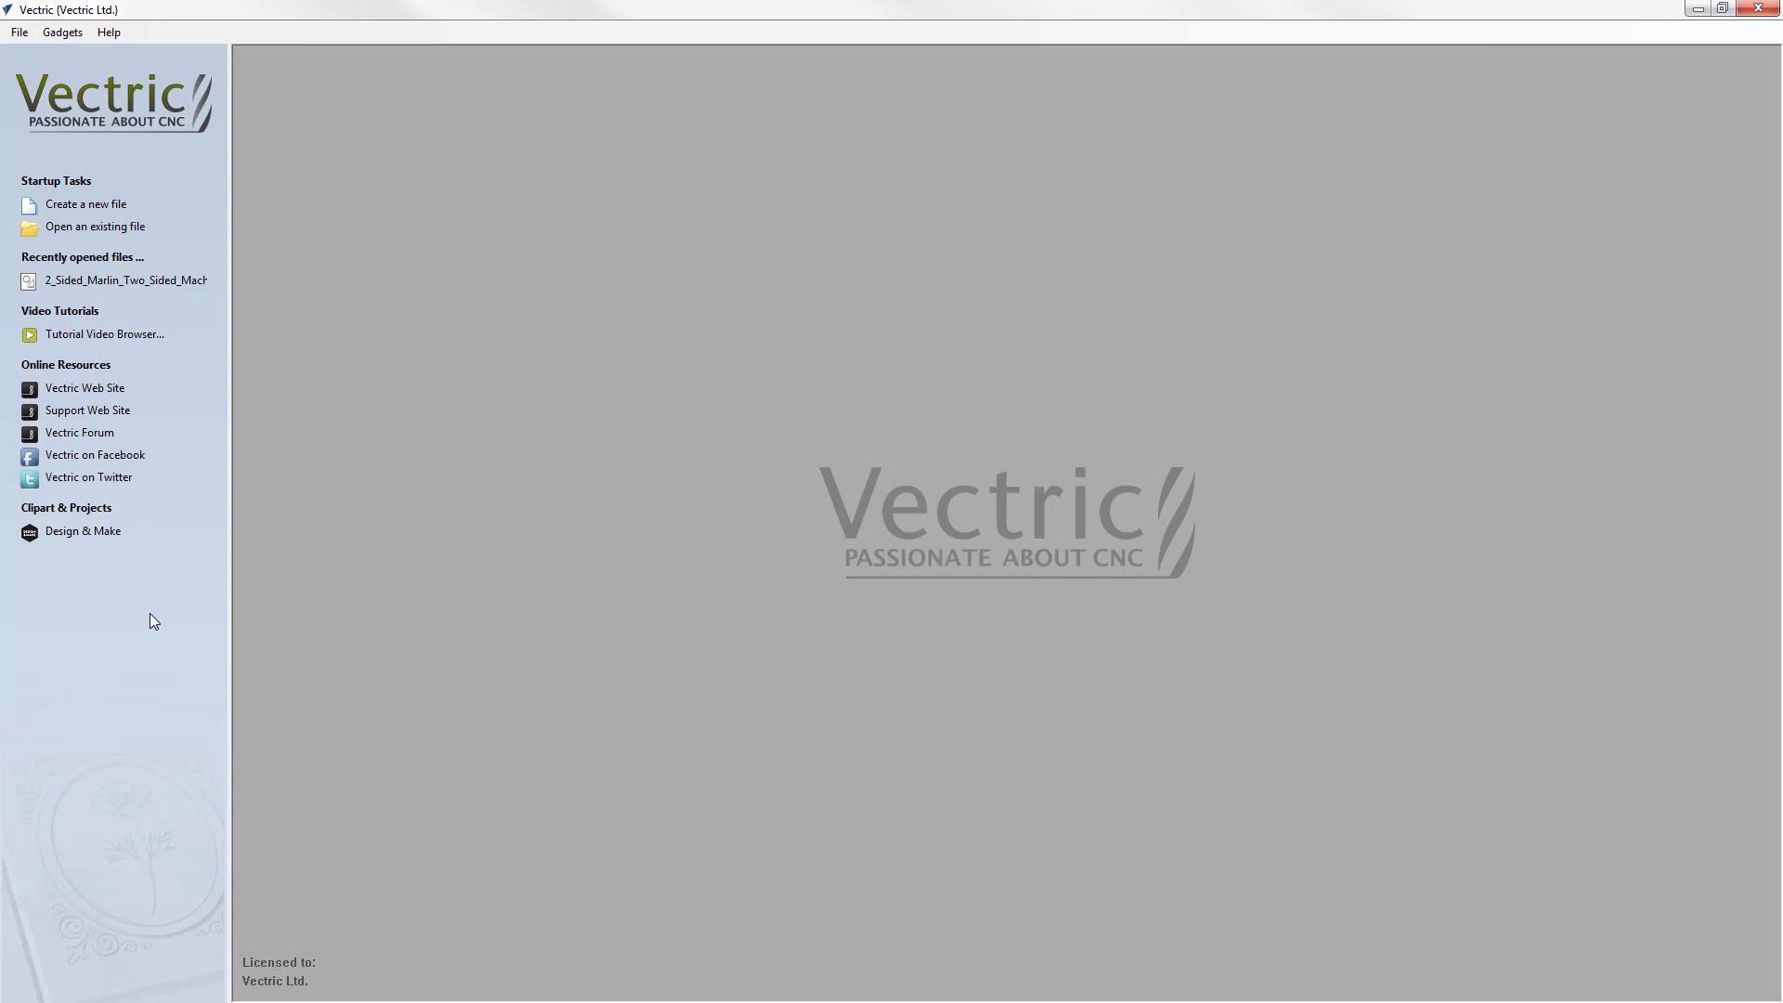
Step: Start a new job, try the single sided, double sided and rotary job types, then abandon it
{"action": "left_click", "coordinate": [85, 204]}
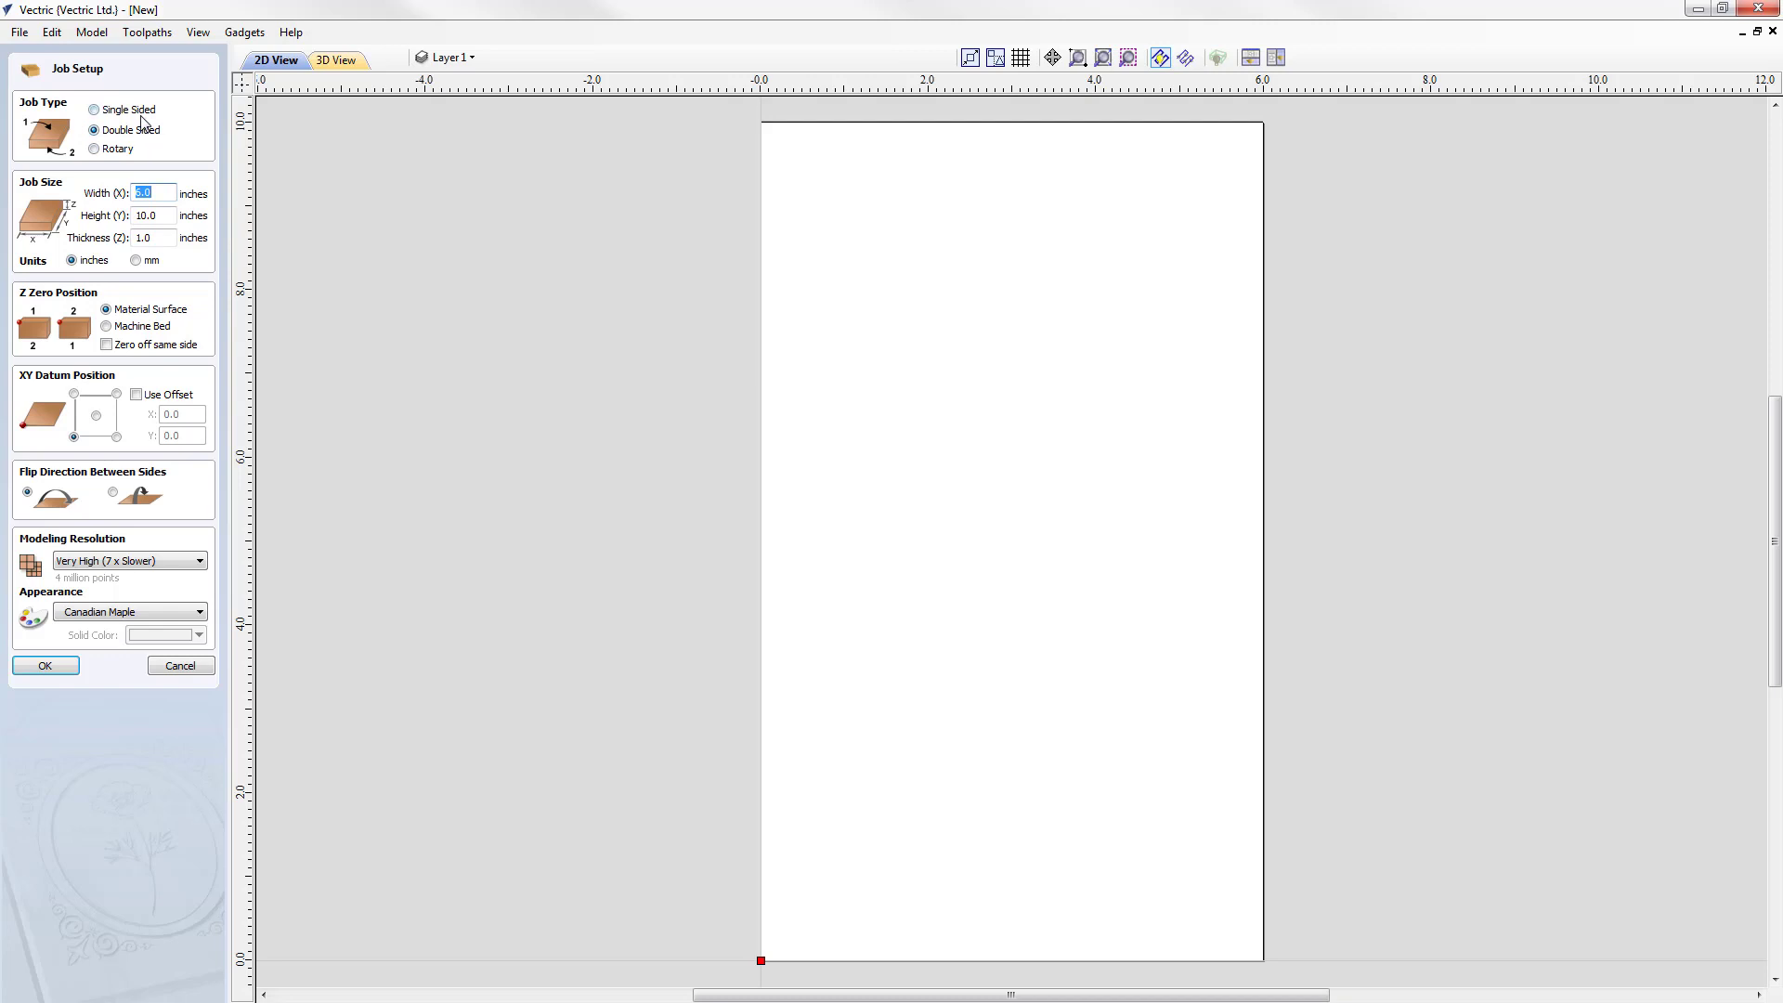
{"action": "left_click", "coordinate": [139, 112]}
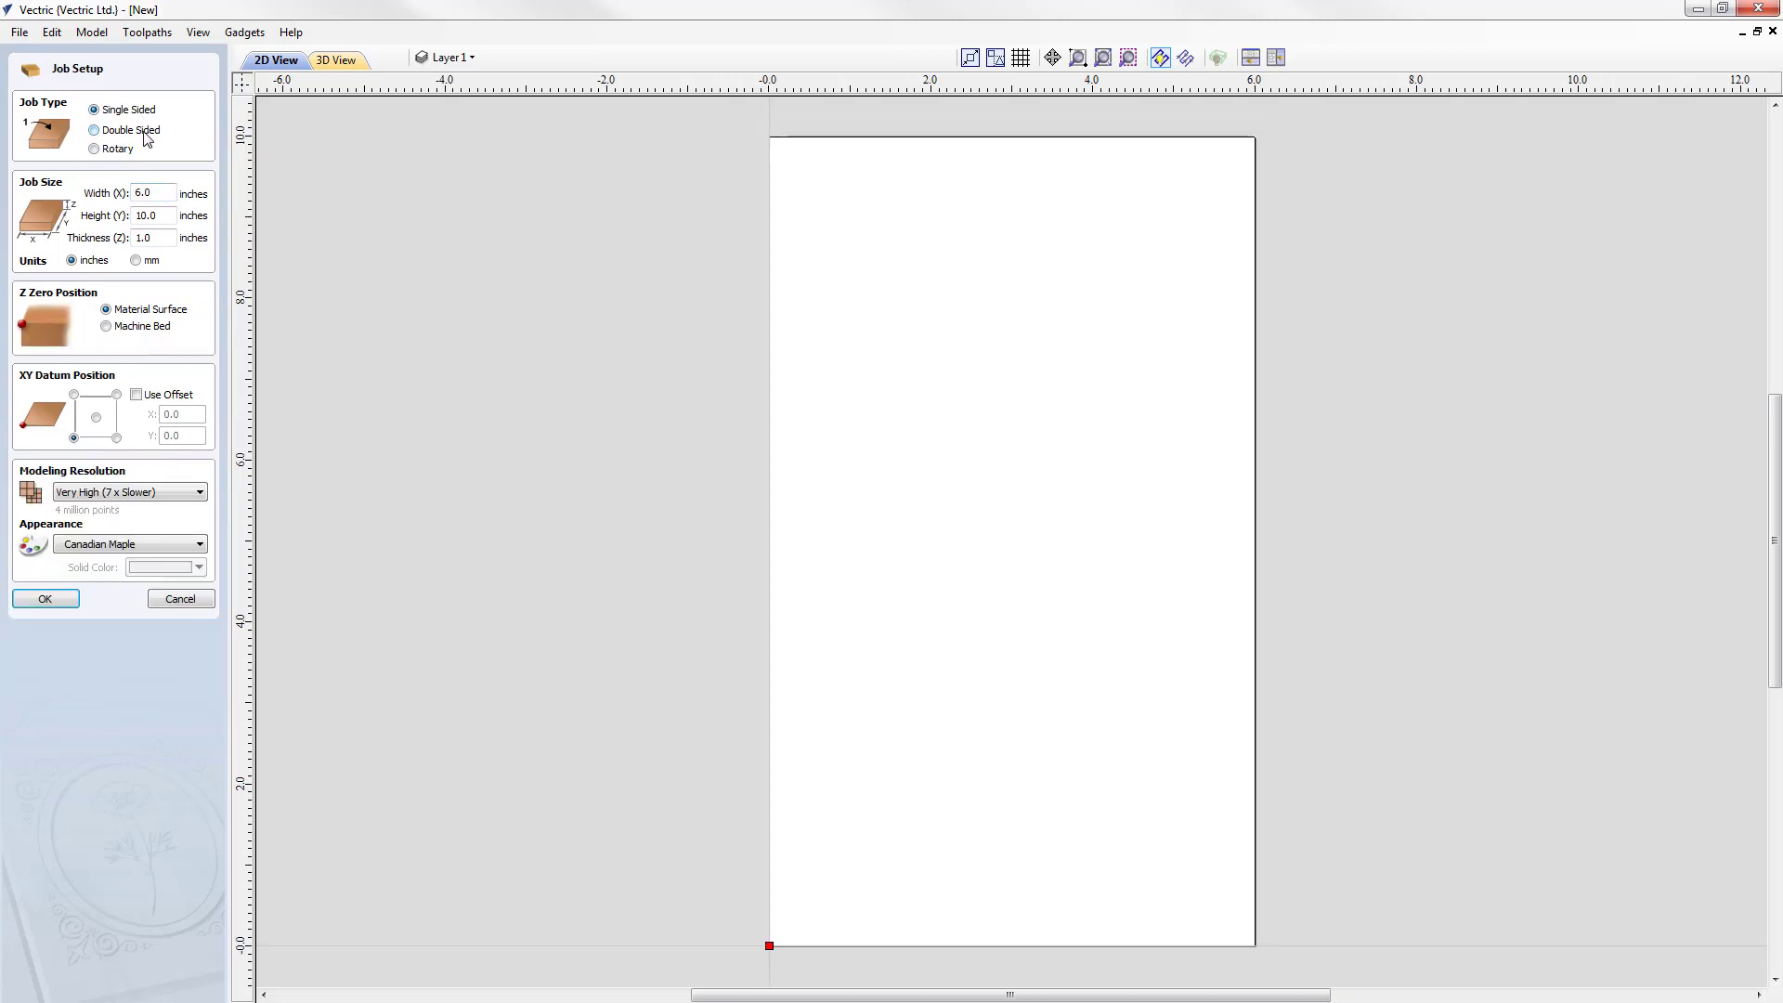
{"action": "left_click", "coordinate": [141, 130]}
{"action": "left_click", "coordinate": [135, 146]}
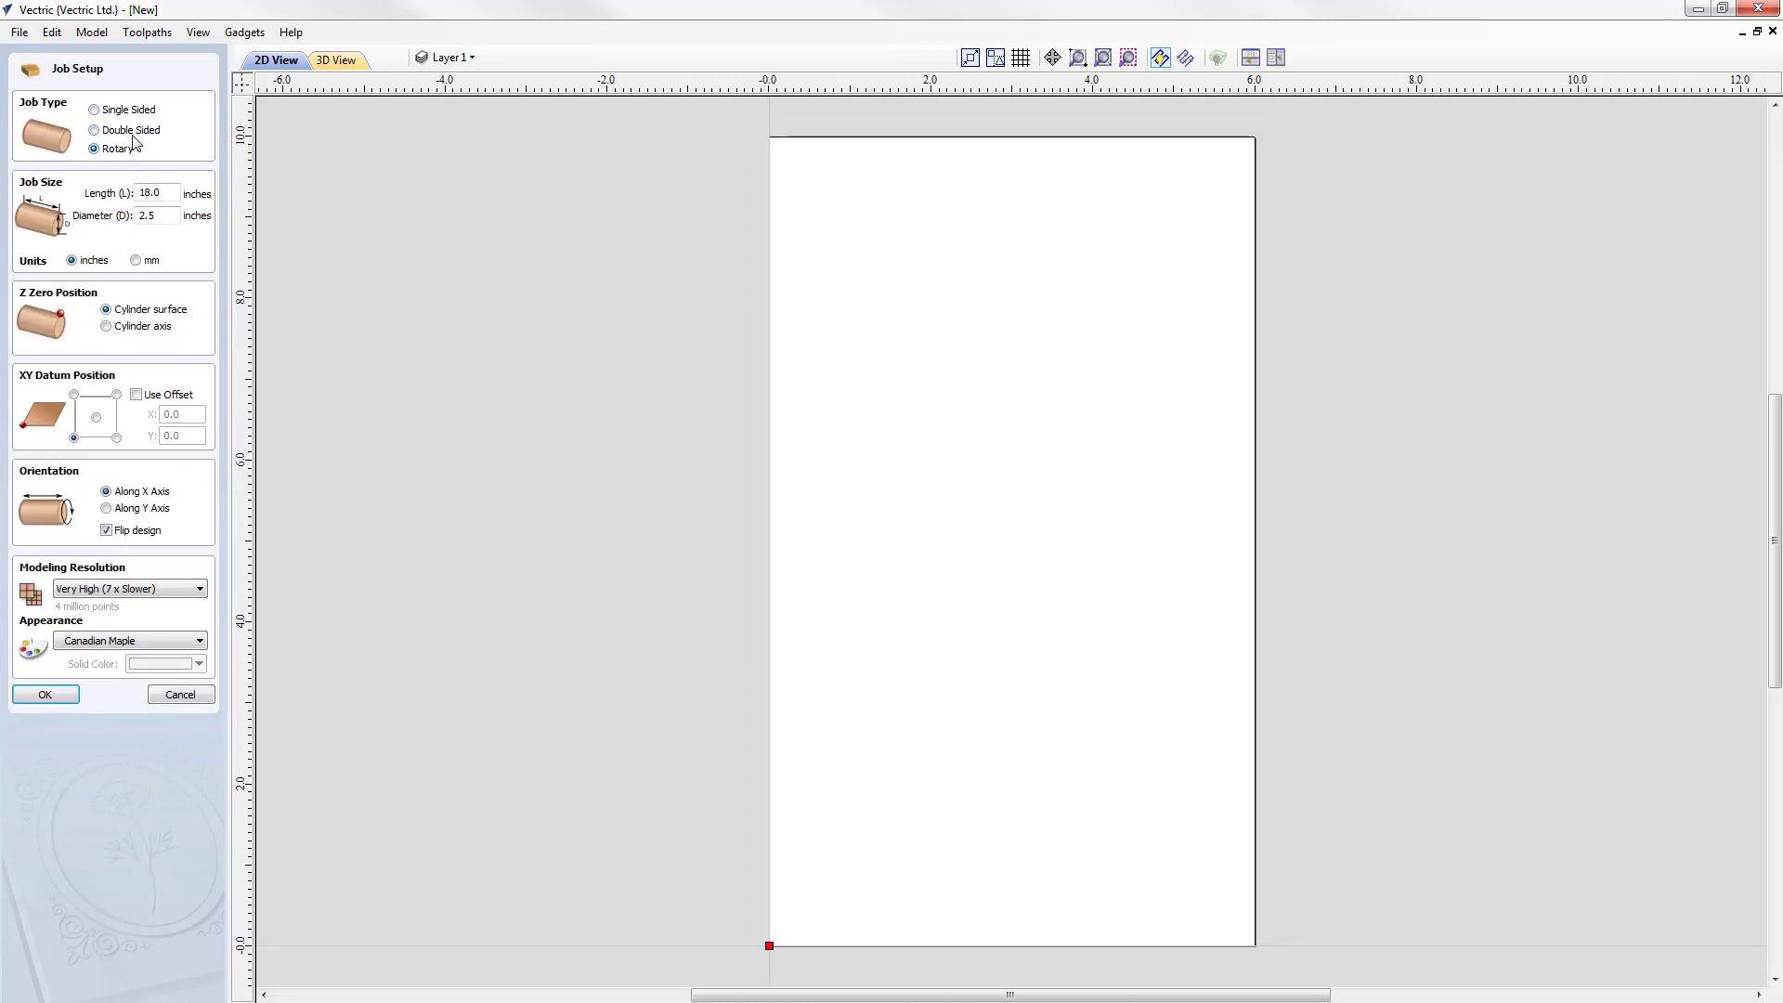
{"action": "left_click", "coordinate": [139, 113]}
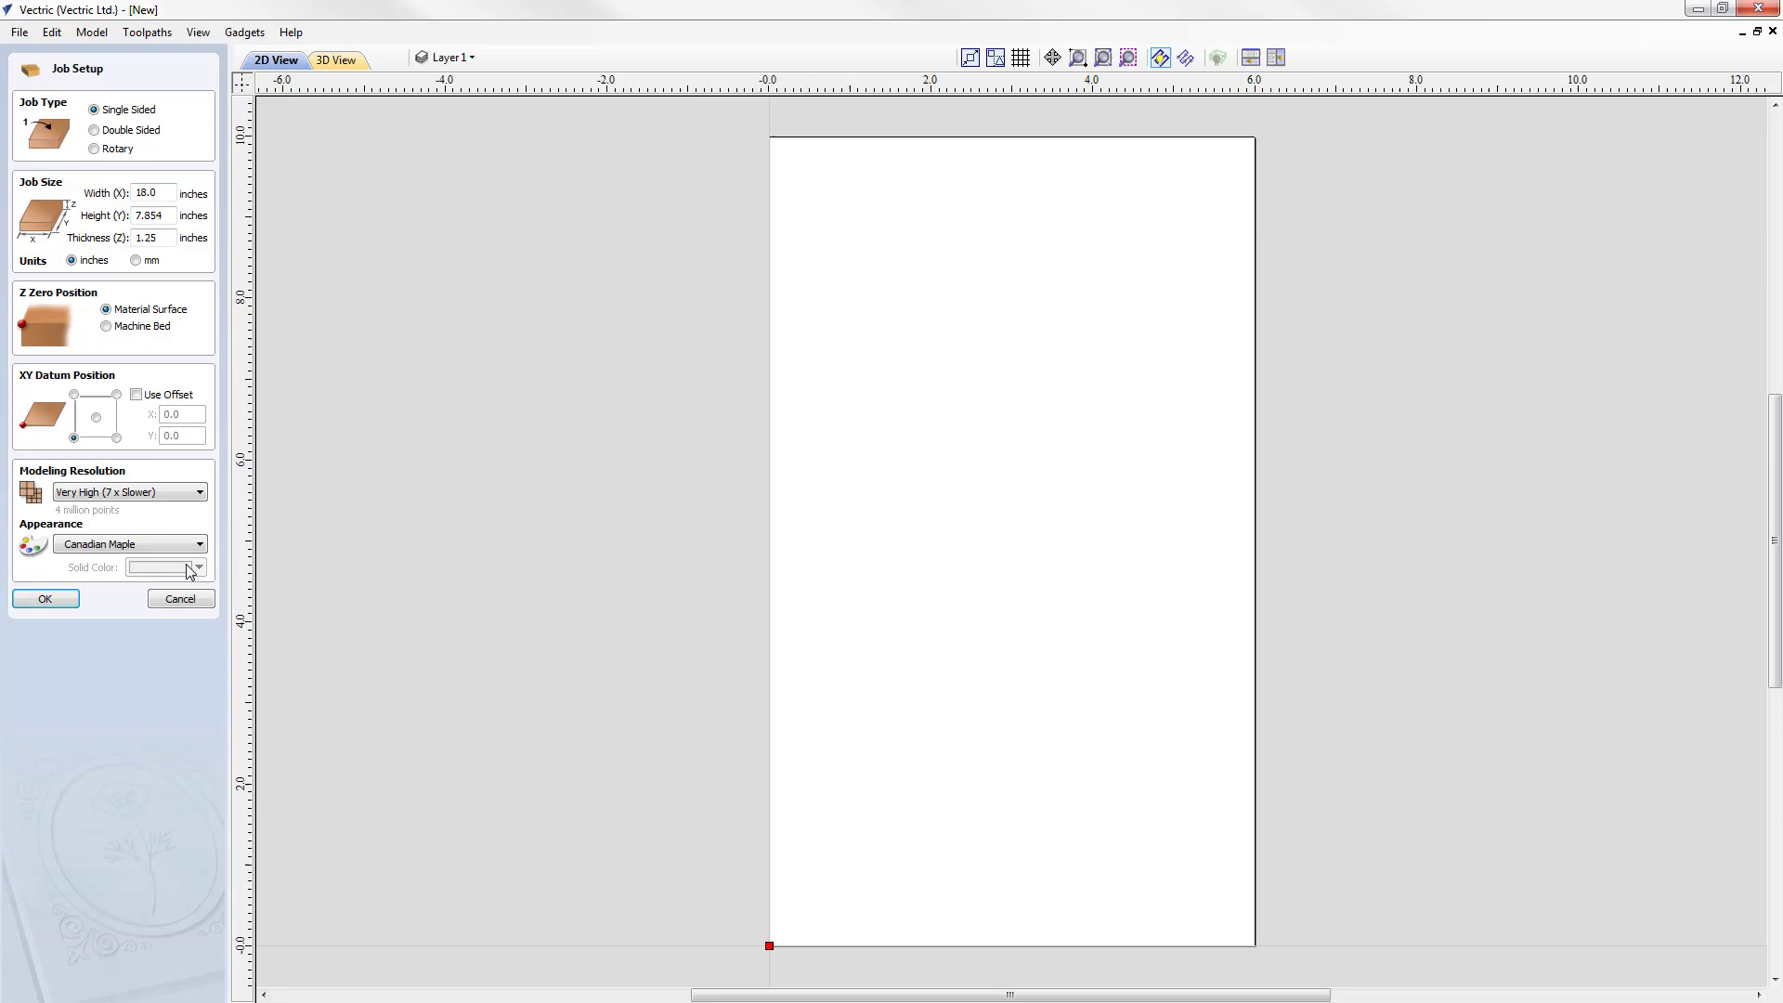
{"action": "left_click", "coordinate": [182, 600]}
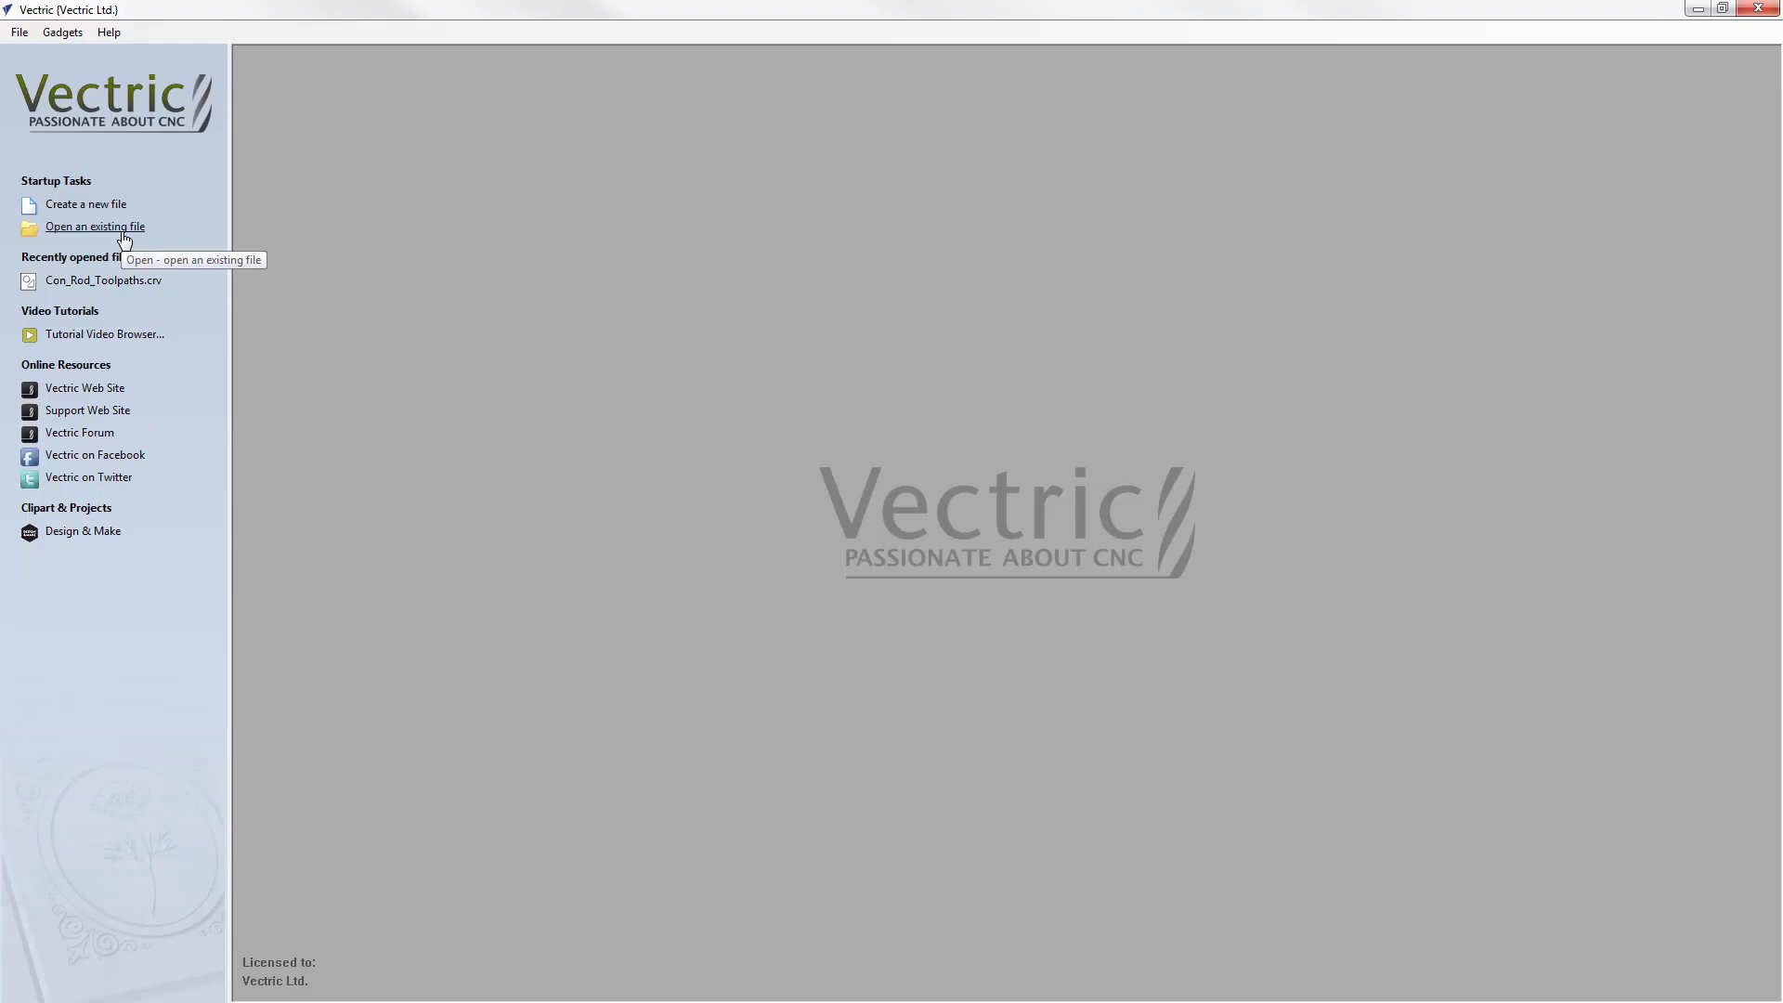
Step: Open the Con_Rod_Toolpaths job file
{"action": "left_click", "coordinate": [124, 239]}
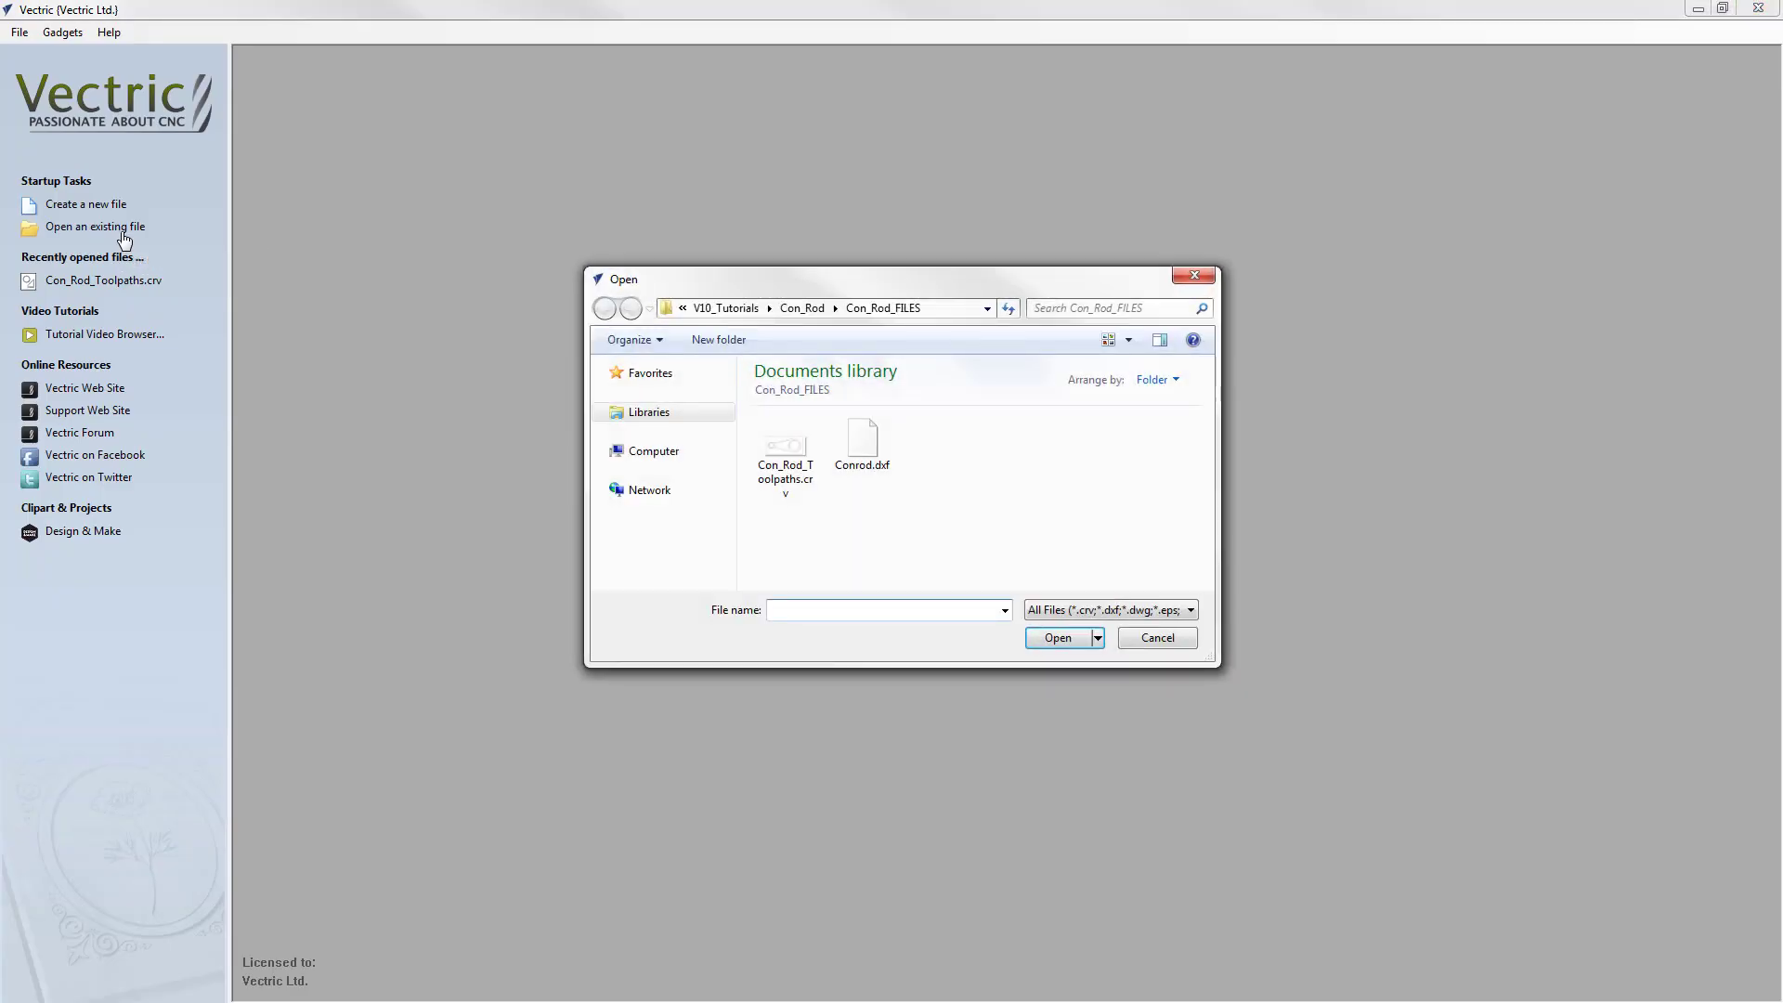
{"action": "left_click", "coordinate": [788, 474]}
{"action": "left_click", "coordinate": [1068, 637]}
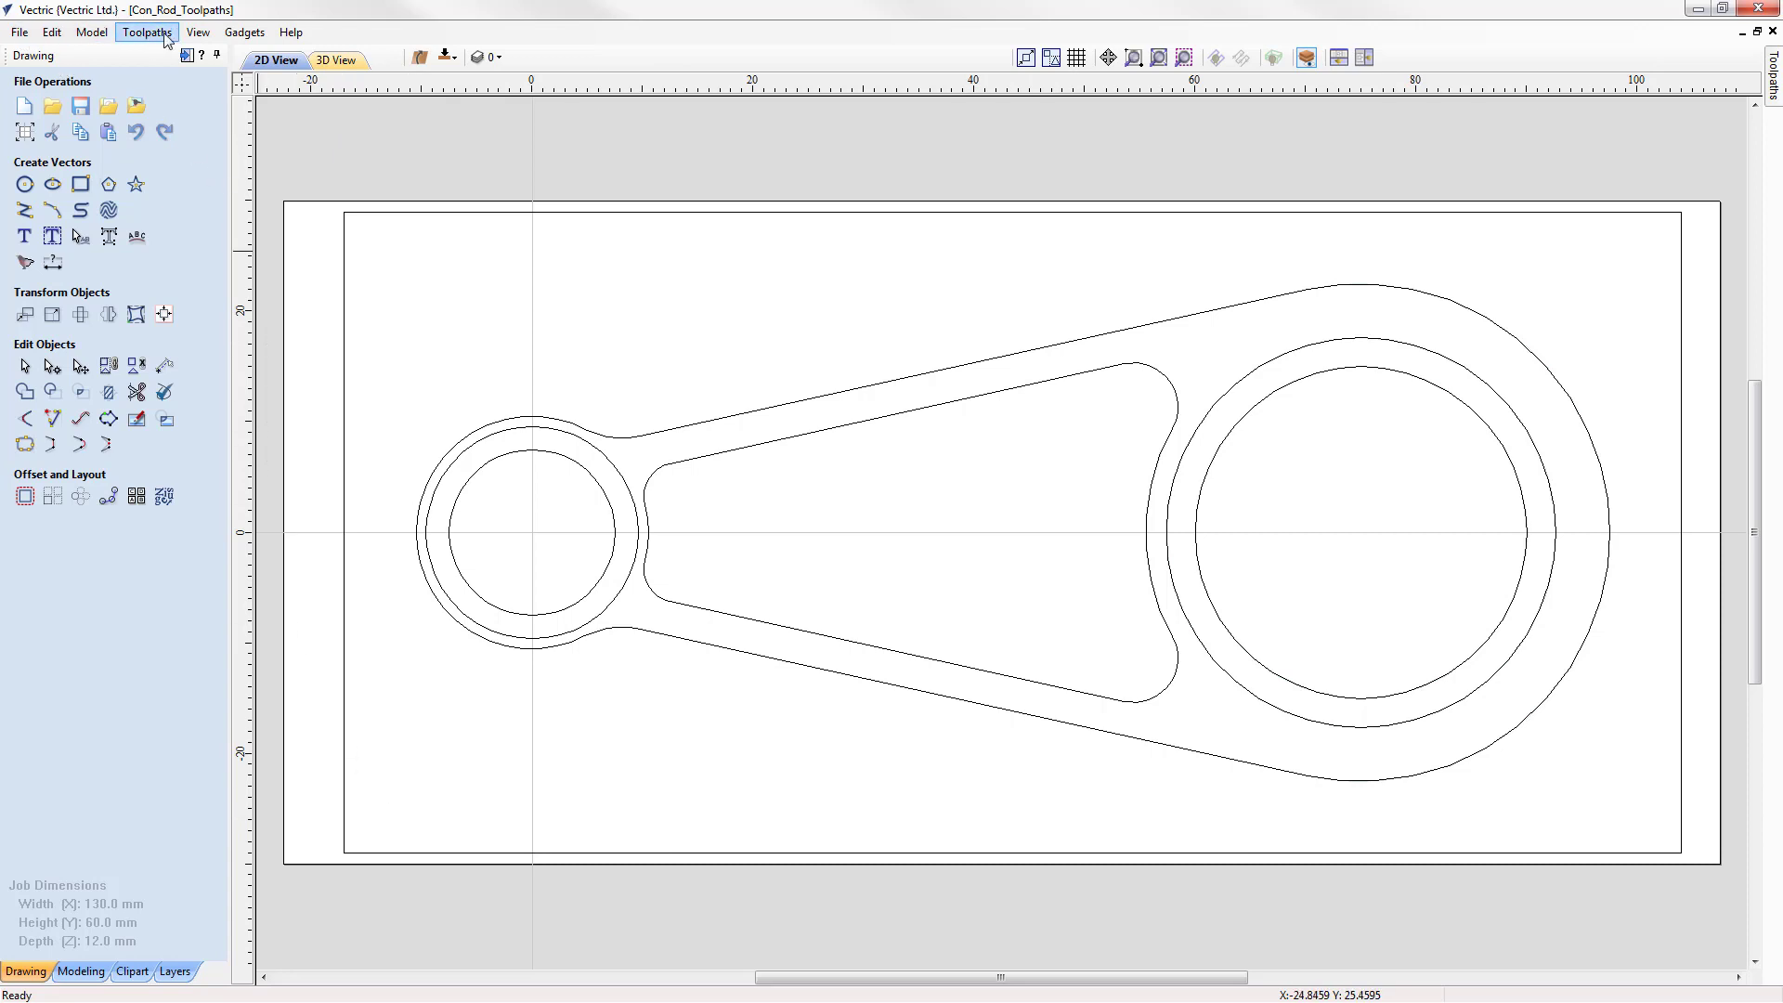
{"action": "left_click", "coordinate": [20, 33]}
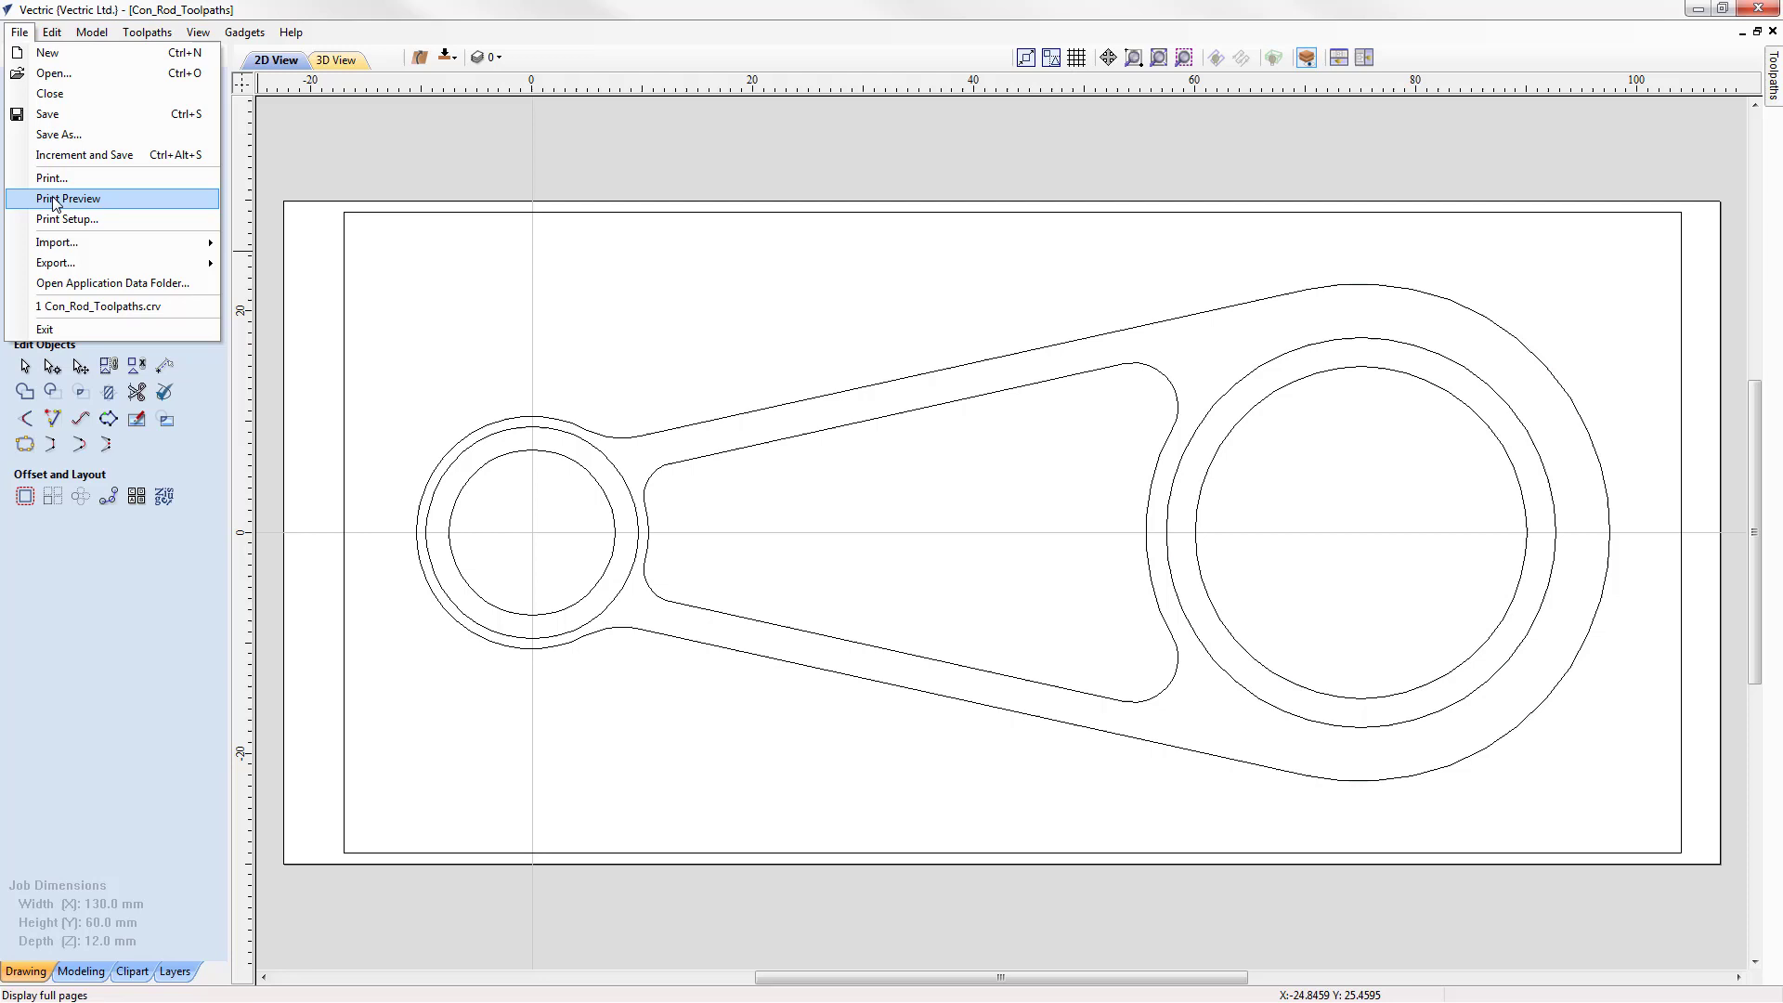
{"action": "mouse_move", "coordinate": [119, 249]}
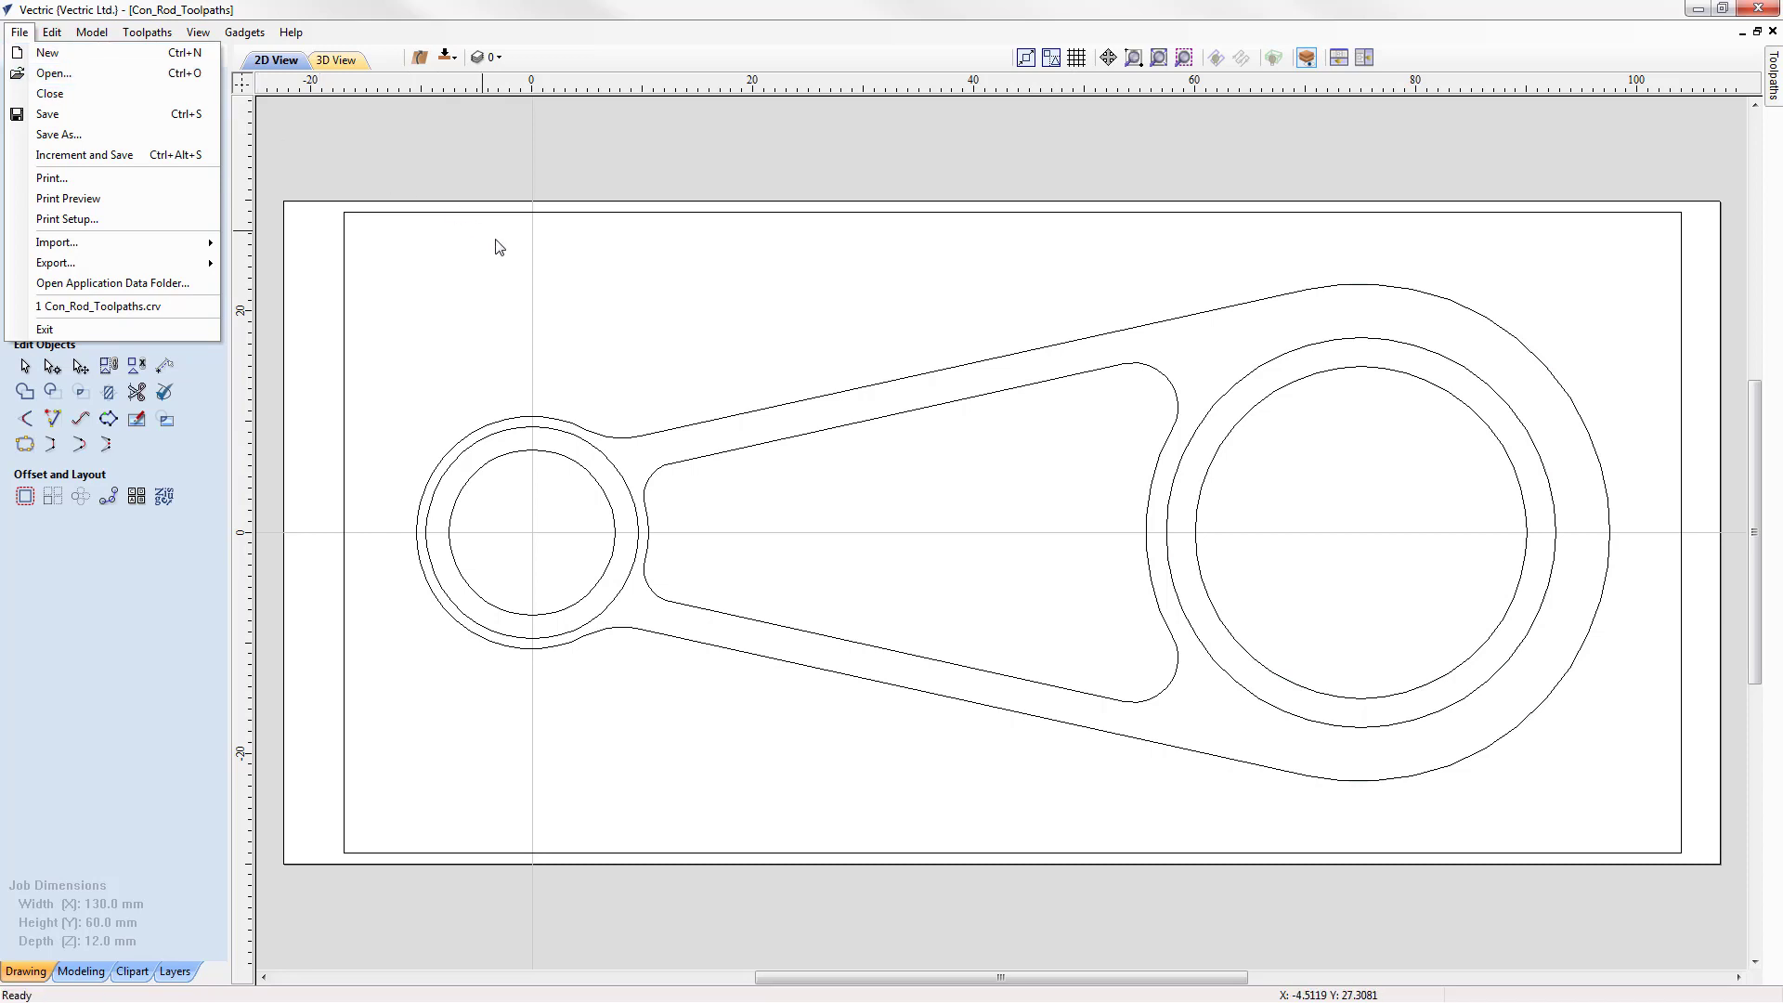
{"action": "left_click", "coordinate": [519, 273]}
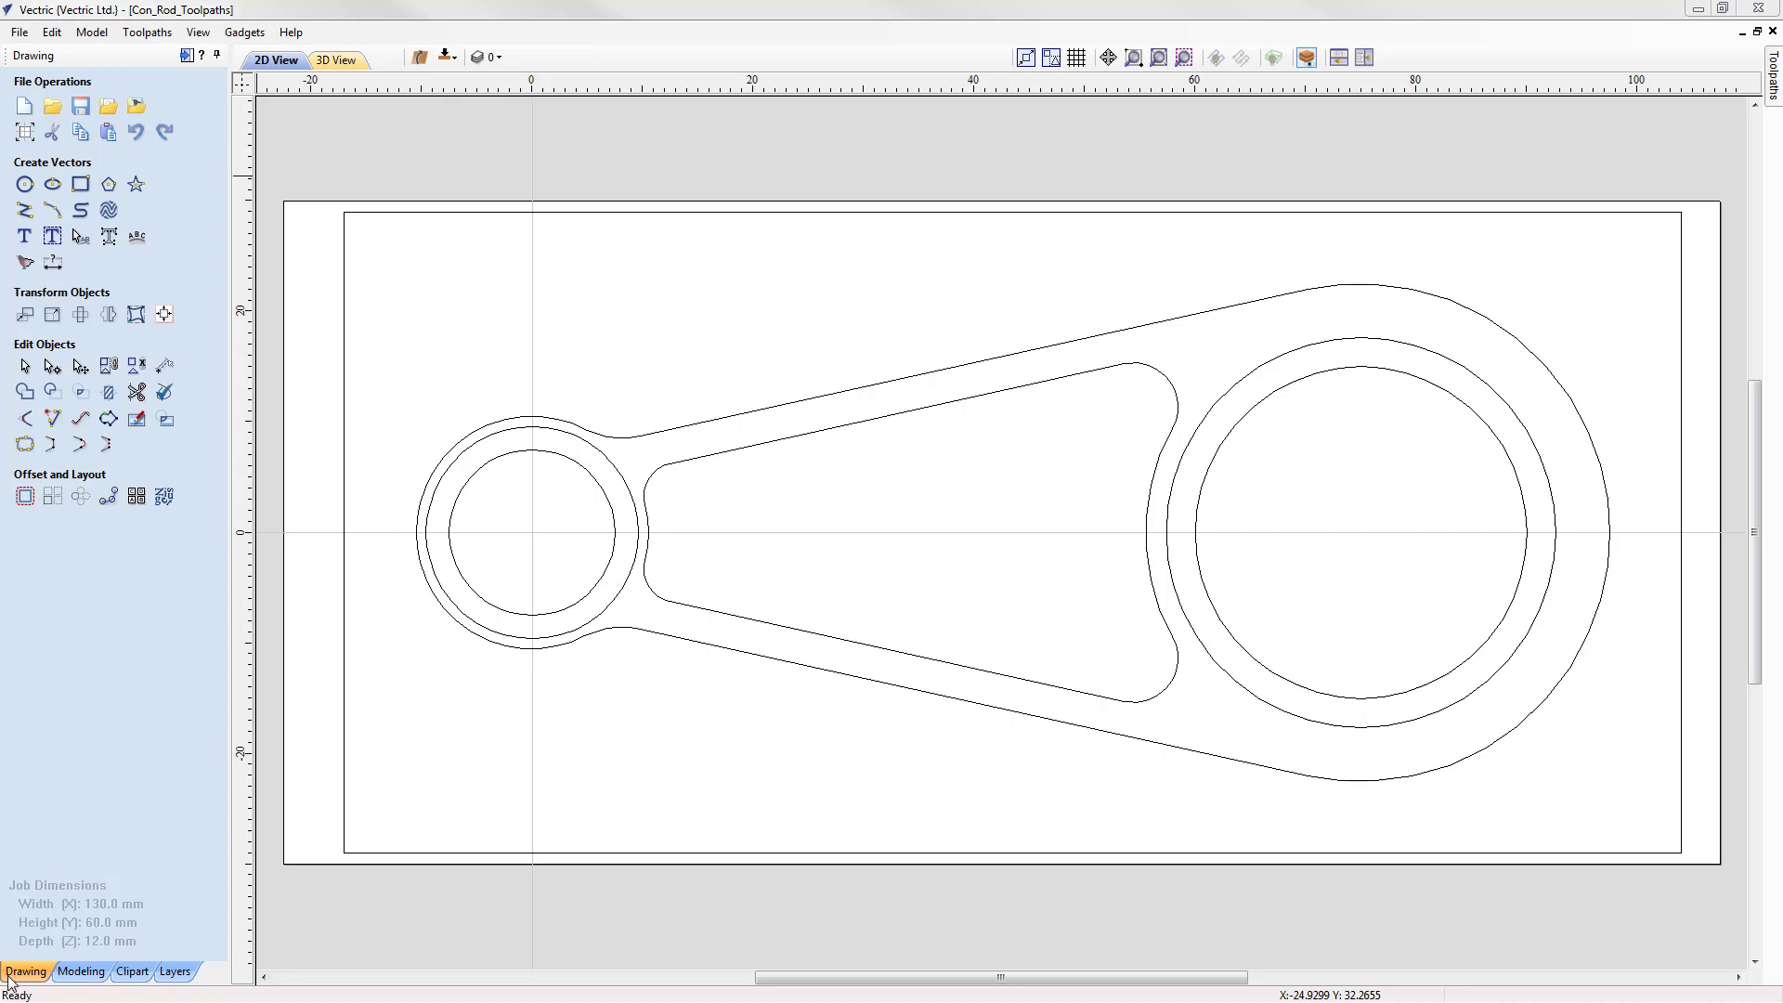
Step: Cycle through the Modeling, Clipart and Layers tabs, ending back on the Drawing tab
{"action": "left_click", "coordinate": [74, 972]}
{"action": "left_click", "coordinate": [132, 971]}
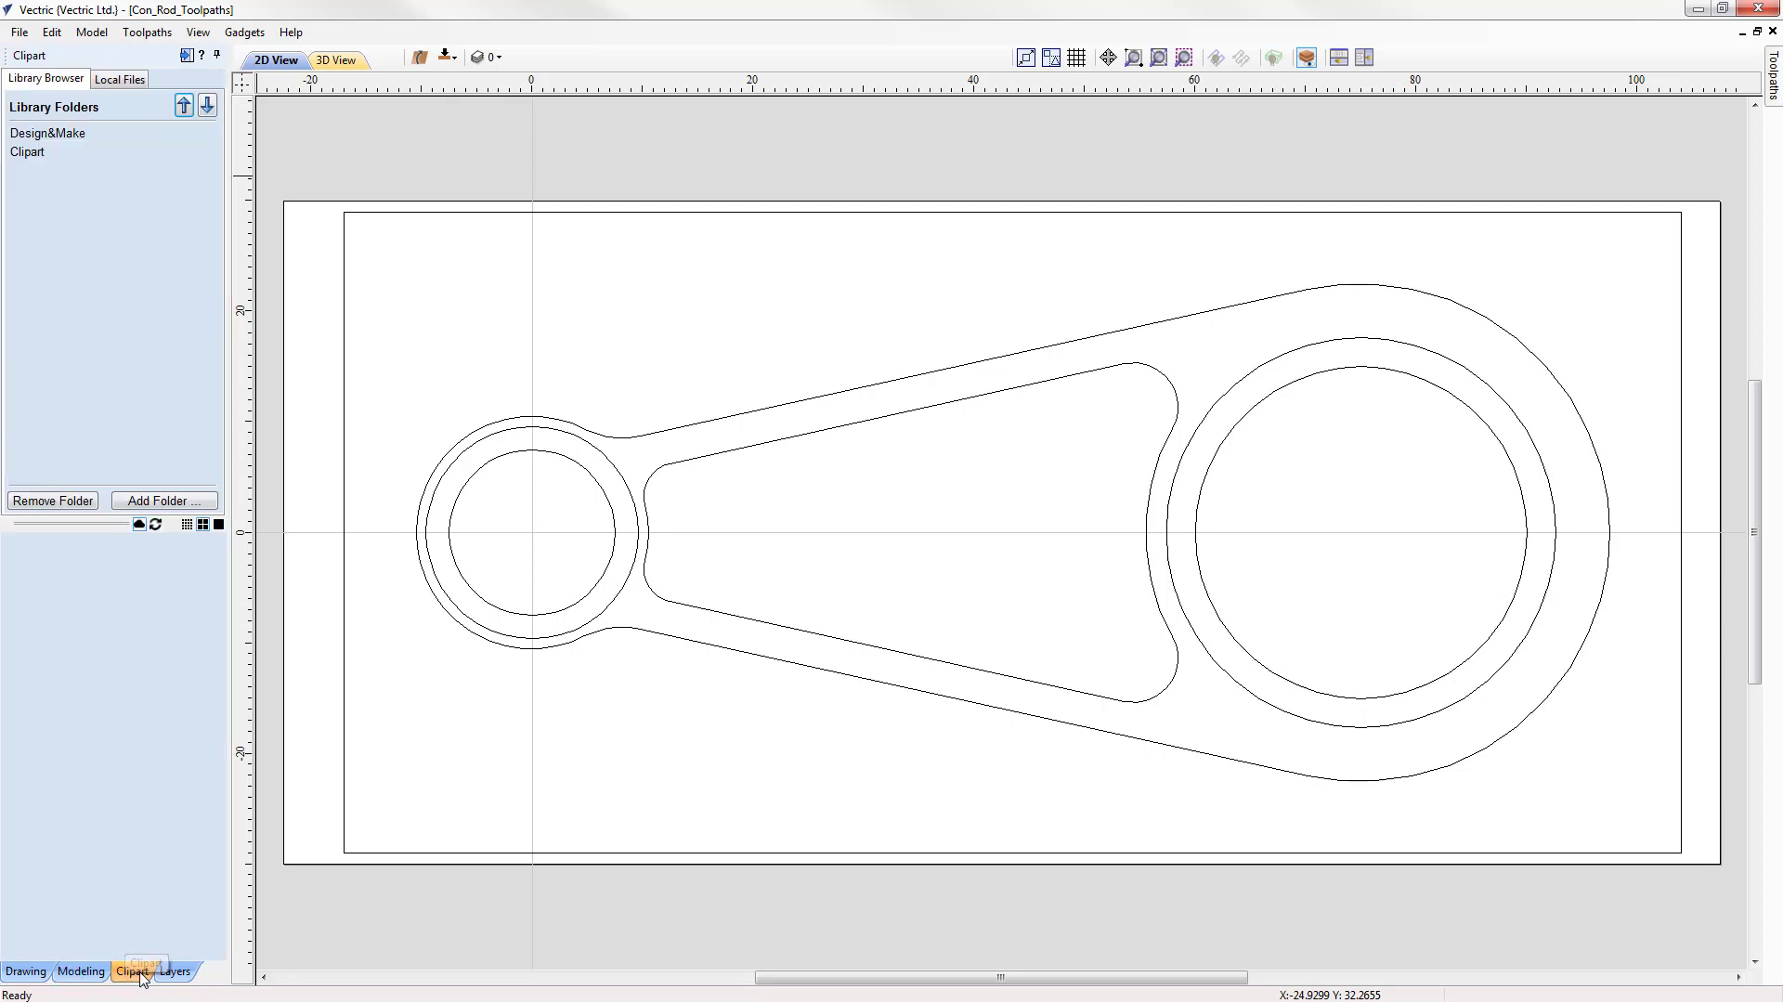
{"action": "left_click", "coordinate": [173, 972]}
{"action": "left_click", "coordinate": [132, 972]}
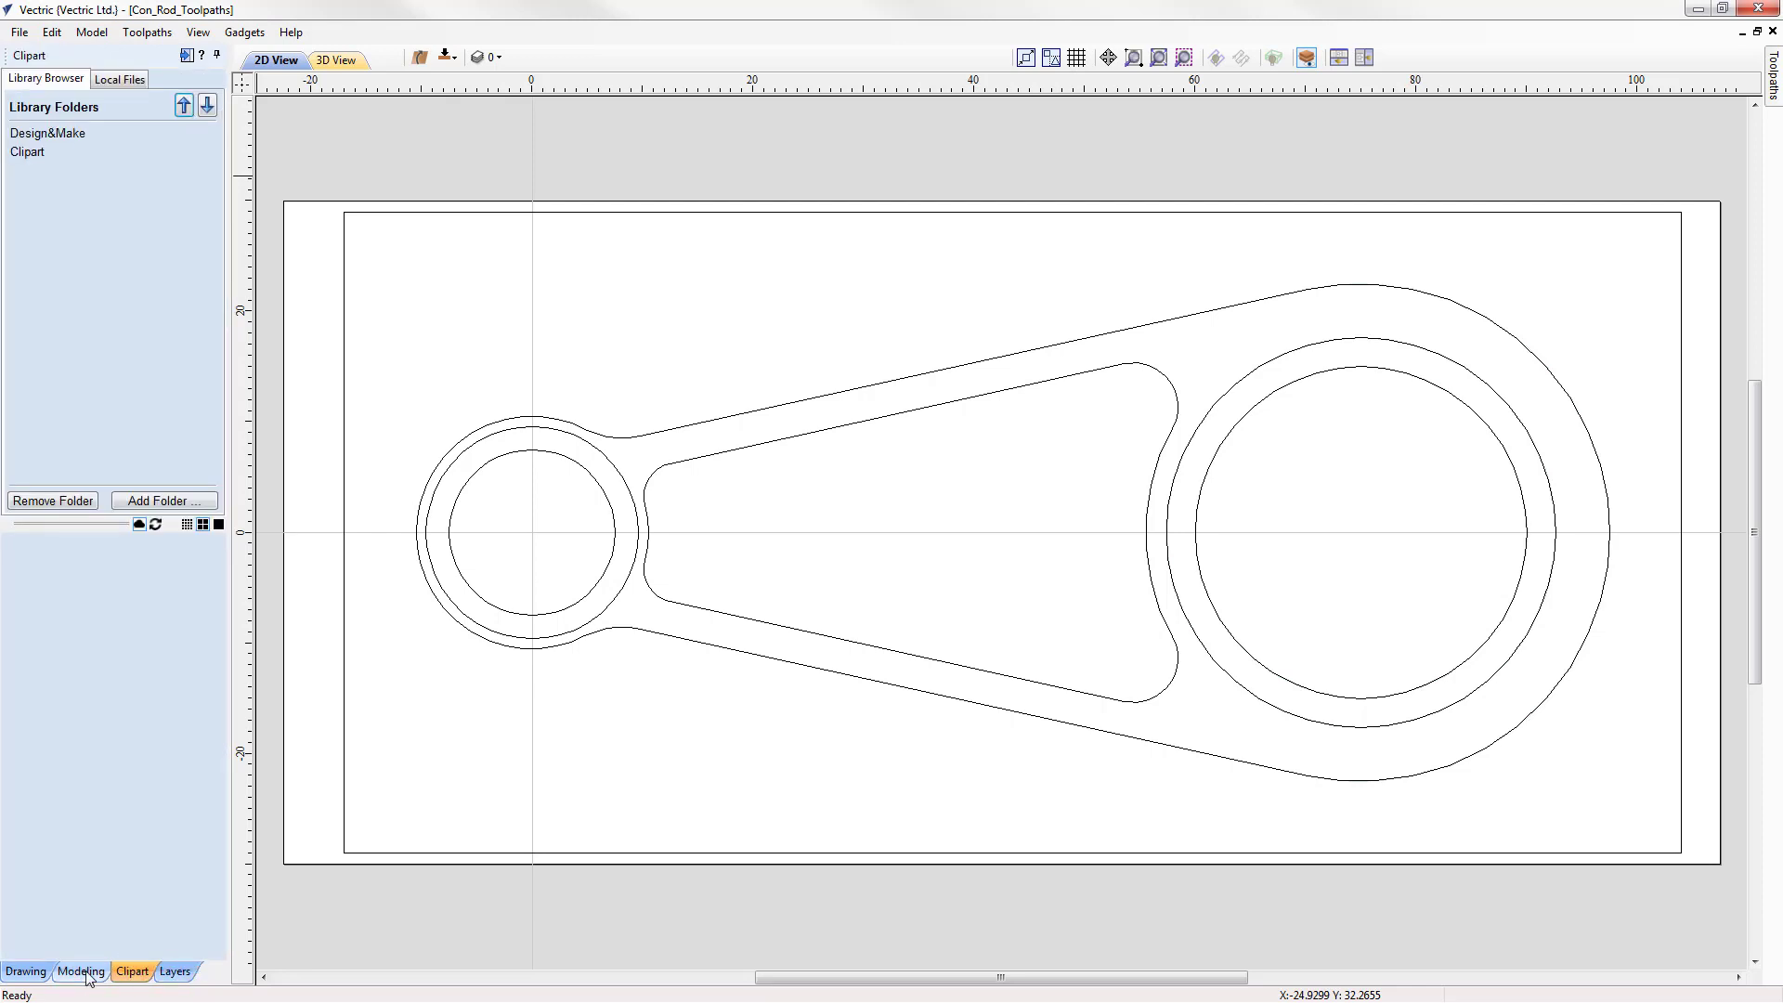
{"action": "left_click", "coordinate": [76, 973]}
{"action": "left_click", "coordinate": [25, 971]}
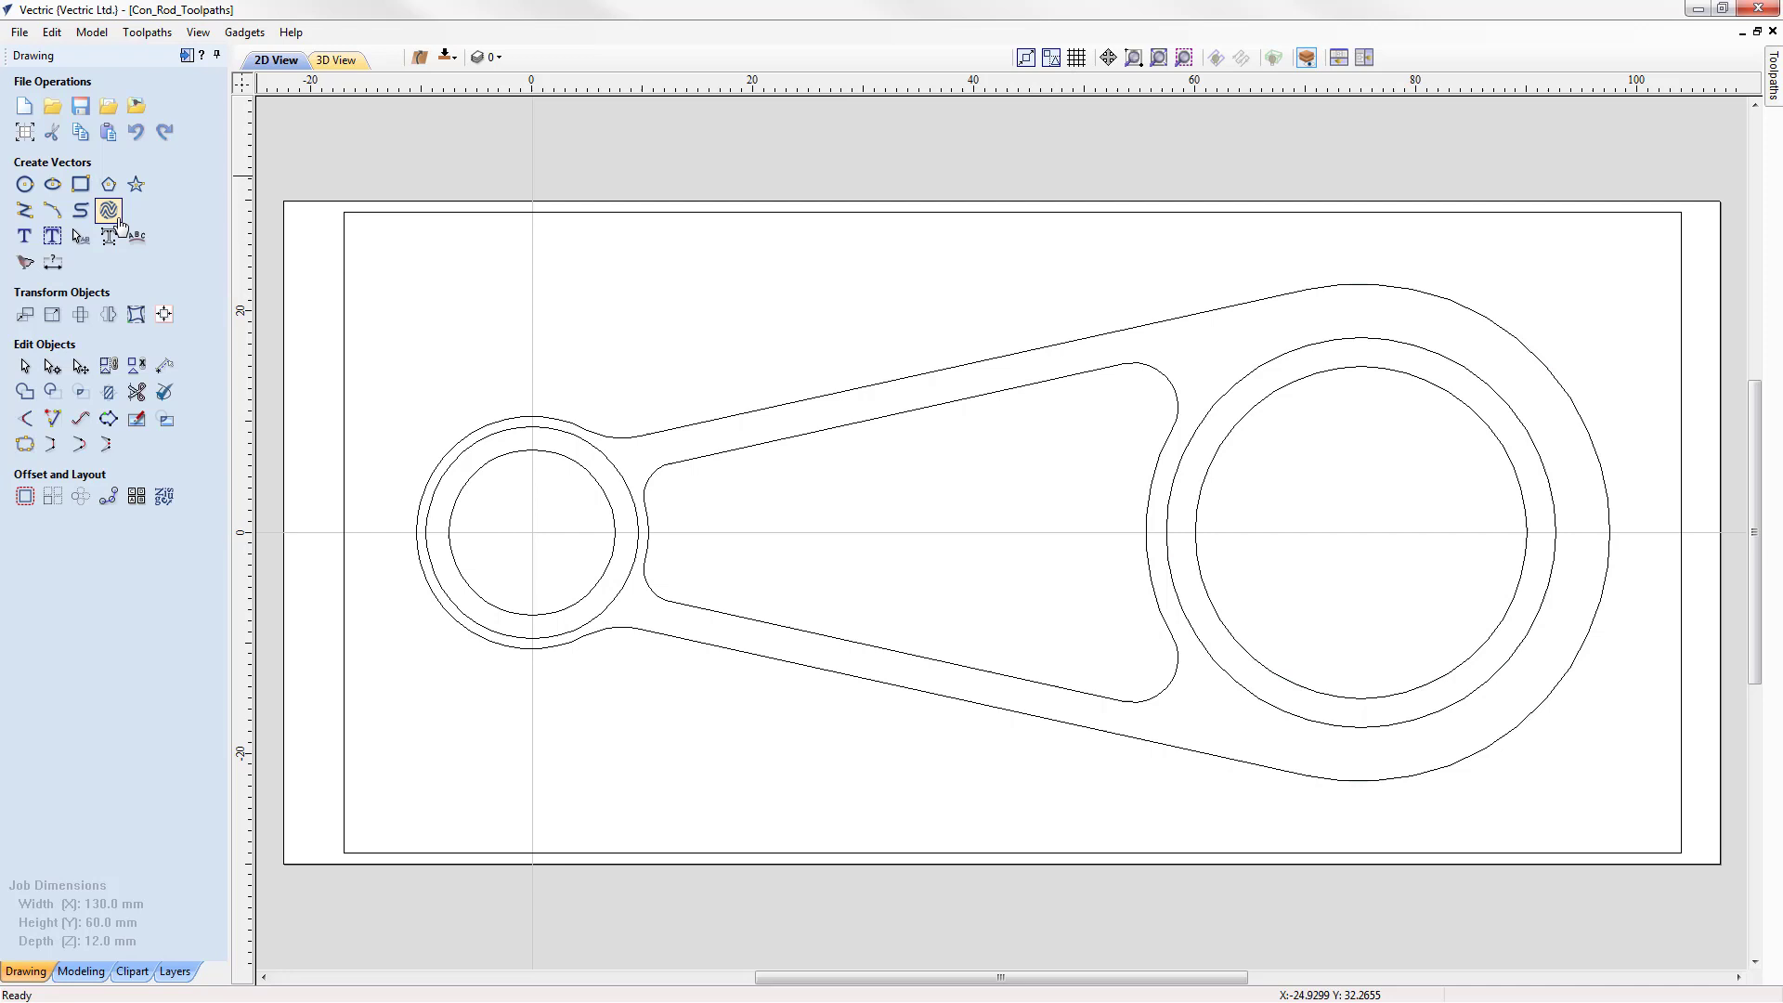
Step: Toggle the Drawing panel between Auto Hide and docked, leaving it docked open
{"action": "left_click", "coordinate": [216, 55]}
{"action": "mouse_move", "coordinate": [11, 79]}
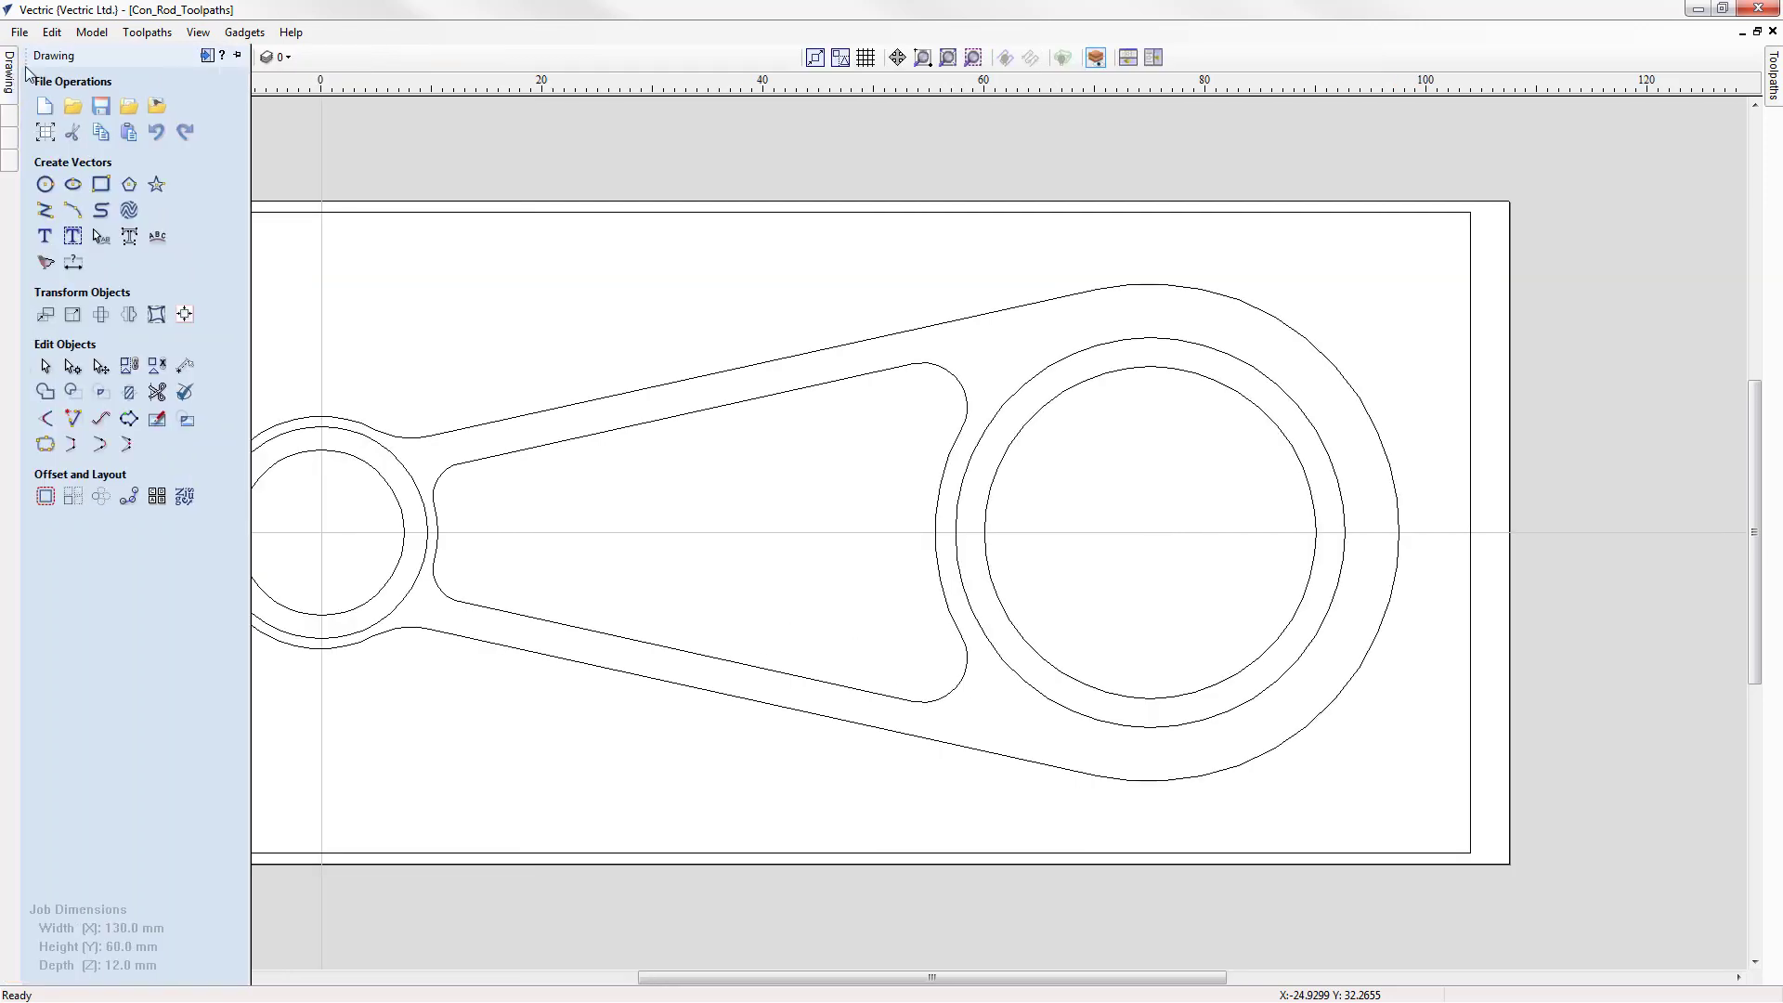
{"action": "left_click", "coordinate": [237, 57]}
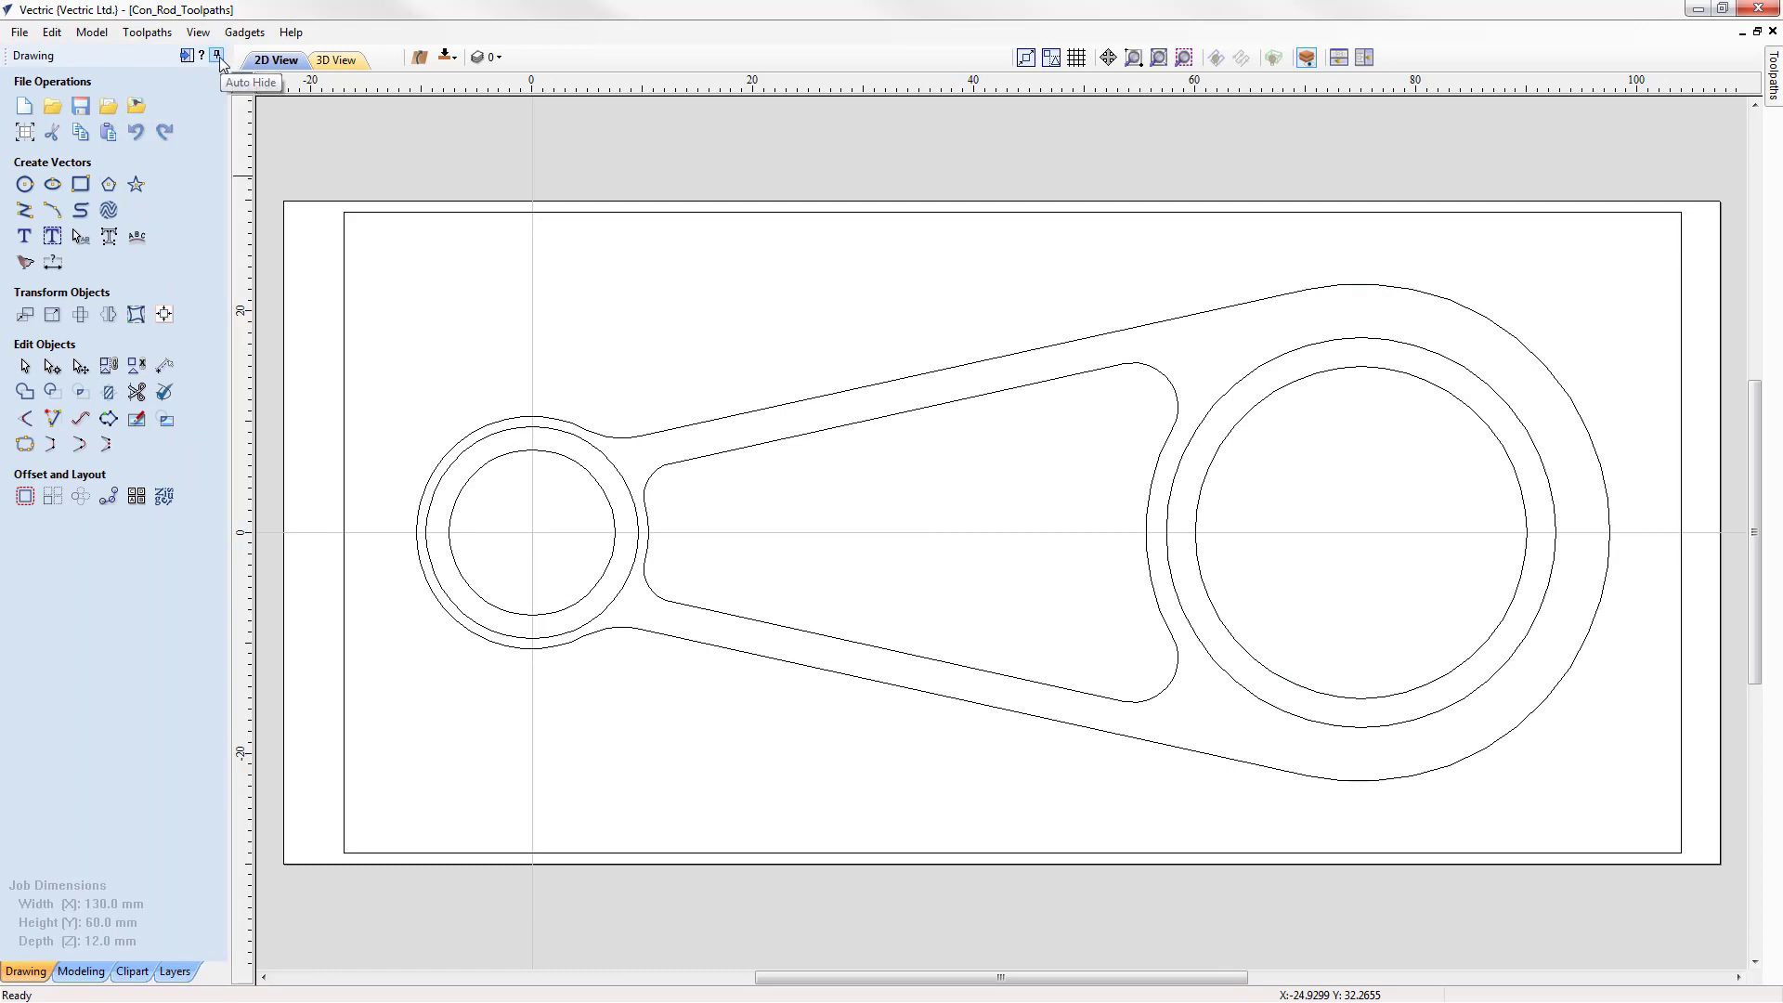
{"action": "left_click", "coordinate": [217, 56]}
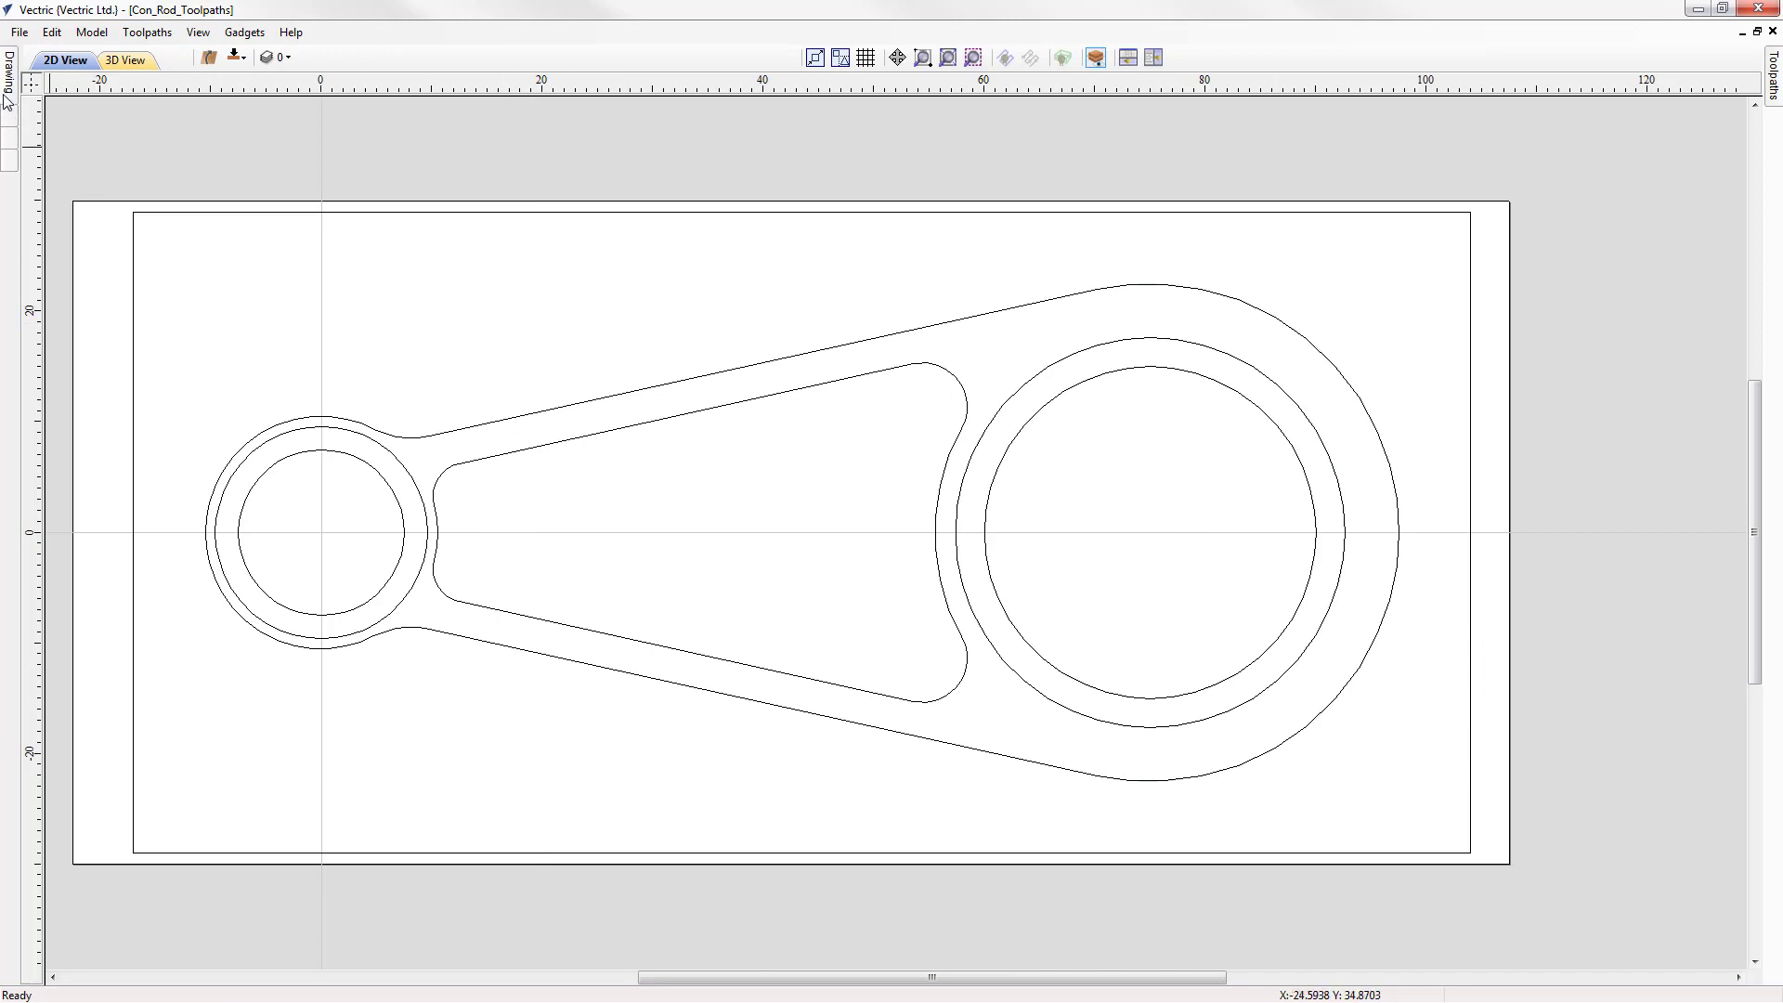
{"action": "mouse_move", "coordinate": [8, 97]}
{"action": "left_click", "coordinate": [217, 56]}
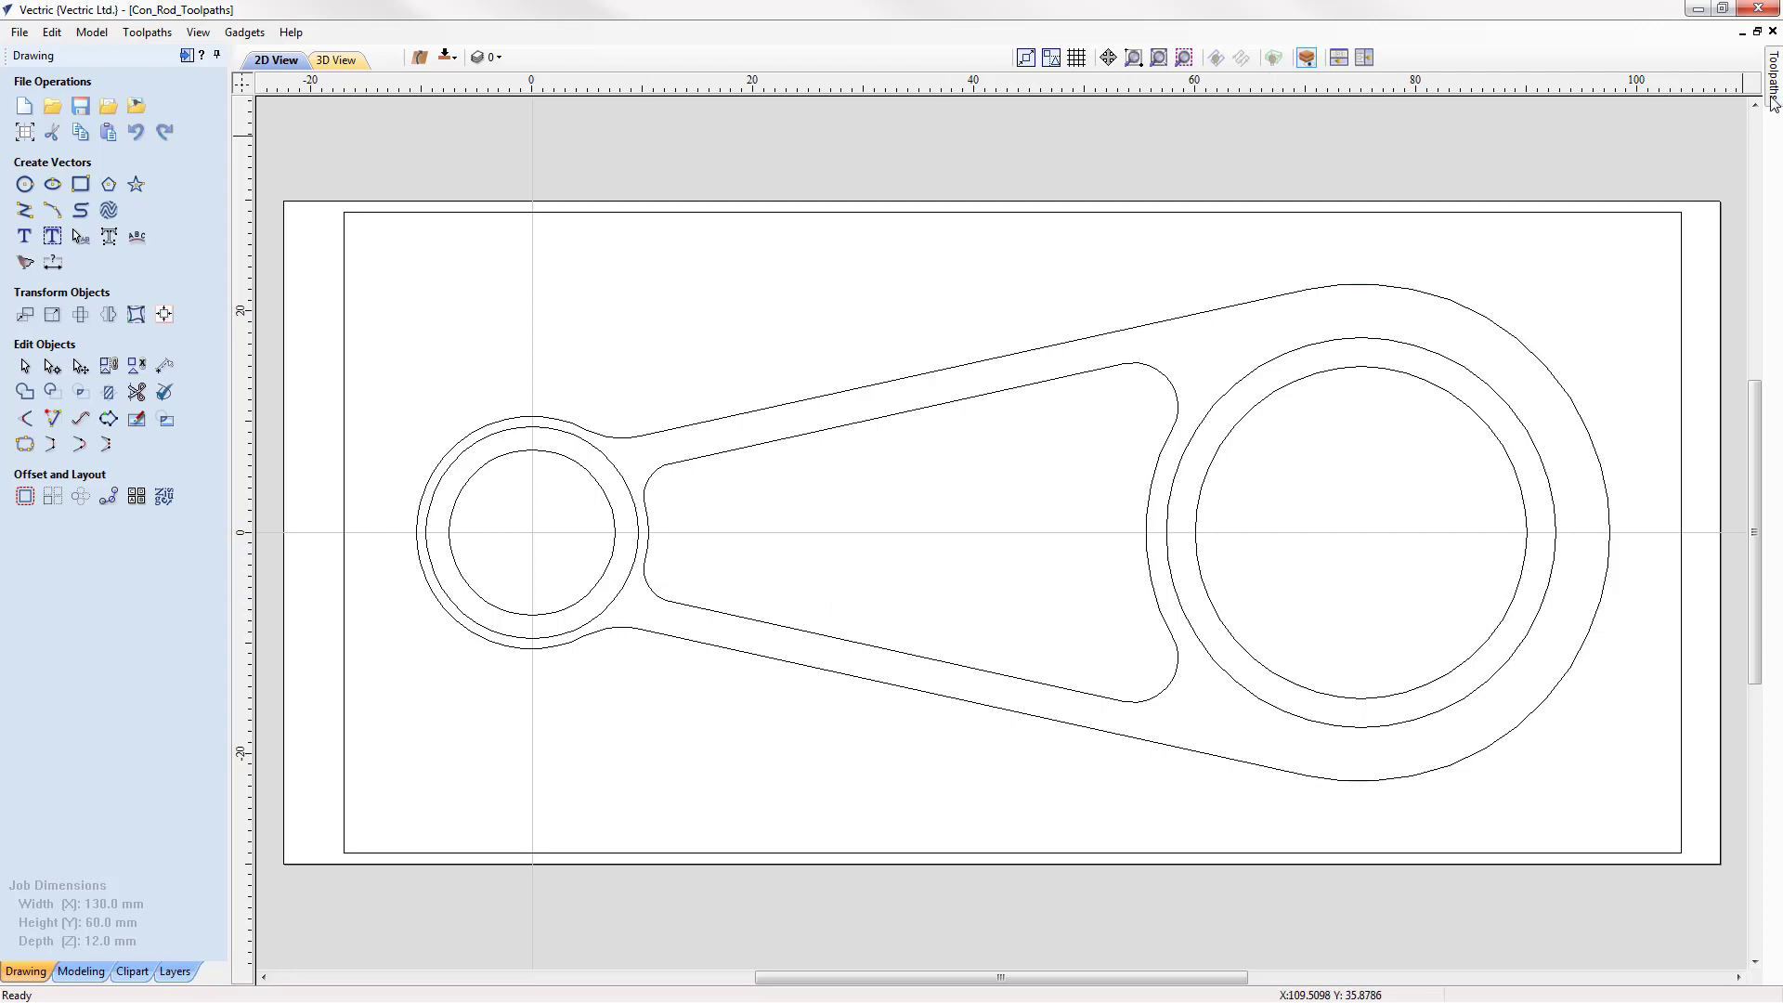
Step: Set the Toolpaths panel to Auto Hide and keep the Drawing panel docked open
{"action": "mouse_move", "coordinate": [1774, 102]}
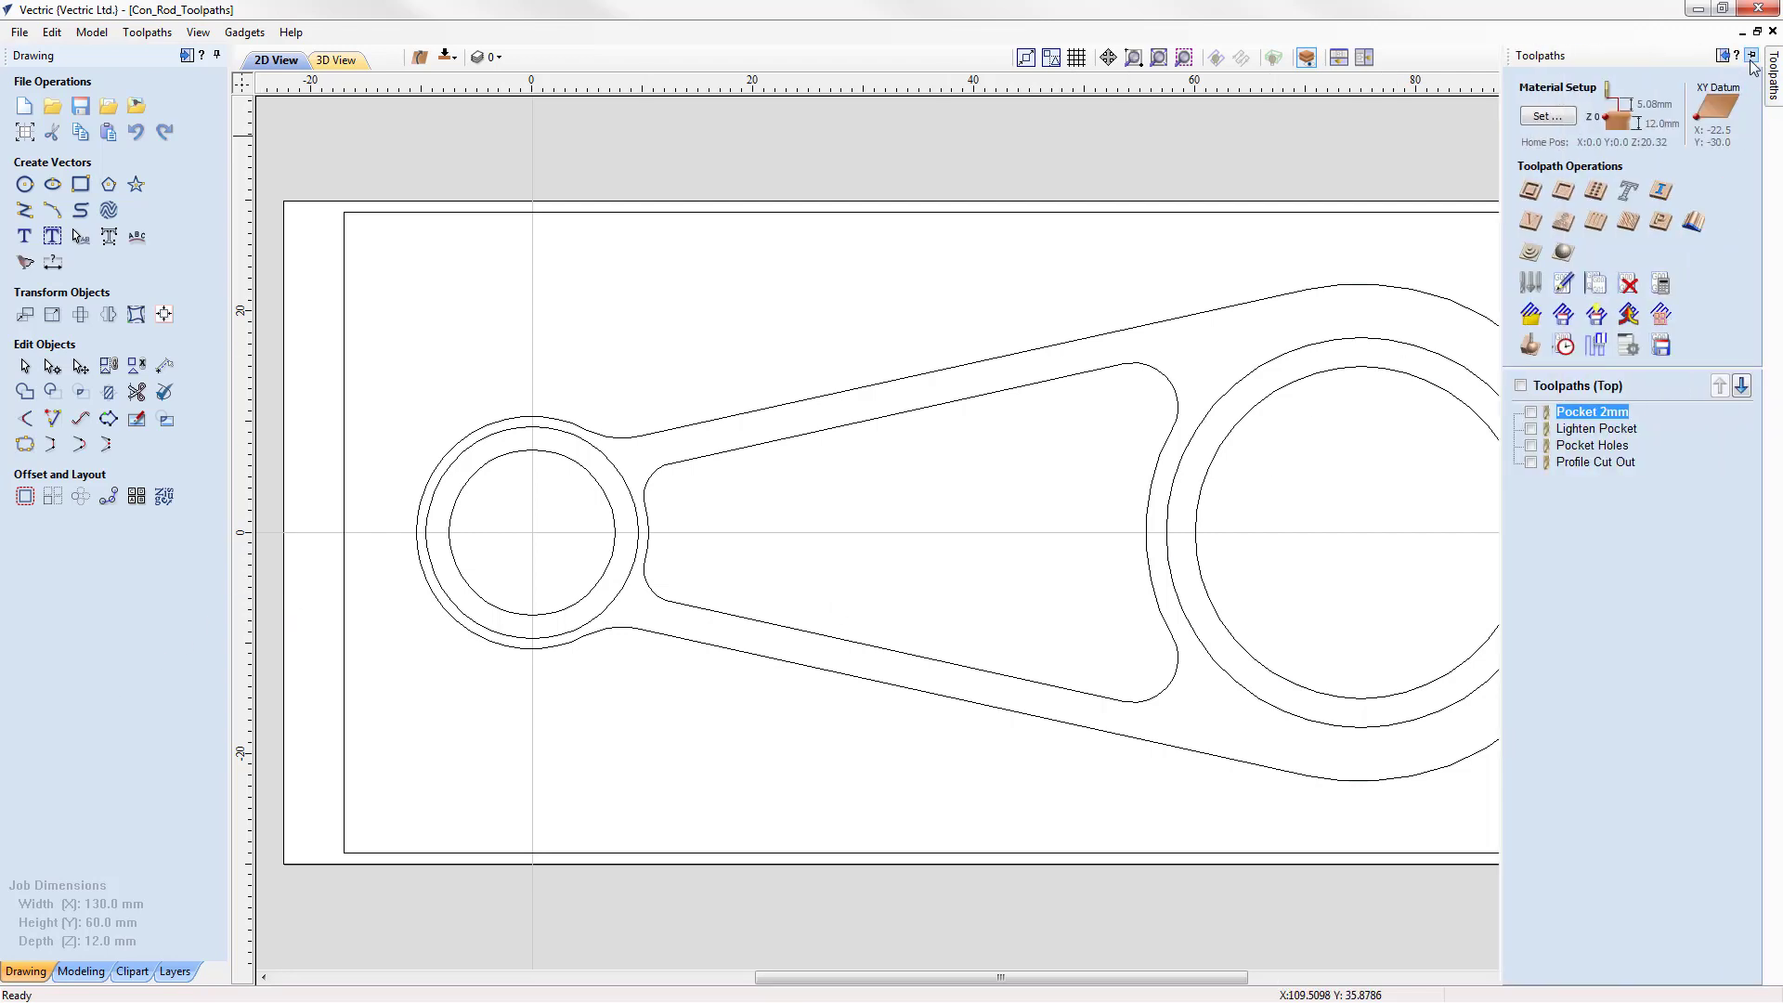
{"action": "left_click", "coordinate": [1748, 58]}
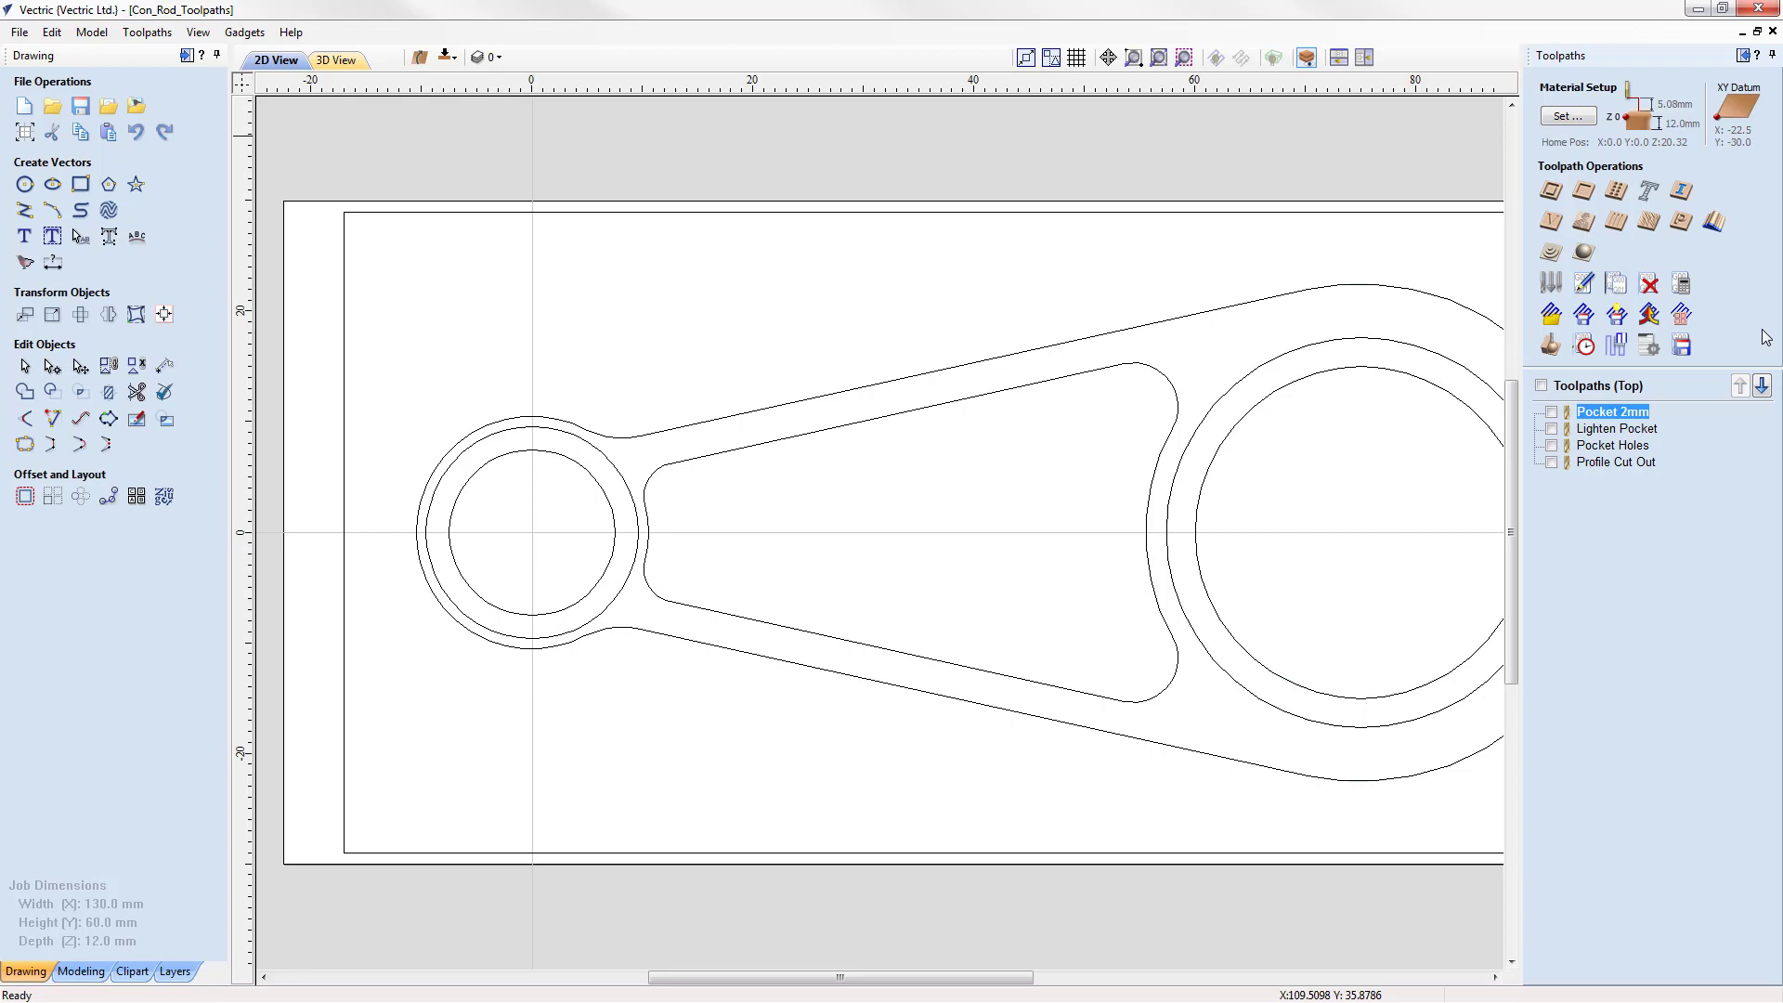
{"action": "left_click", "coordinate": [1773, 55]}
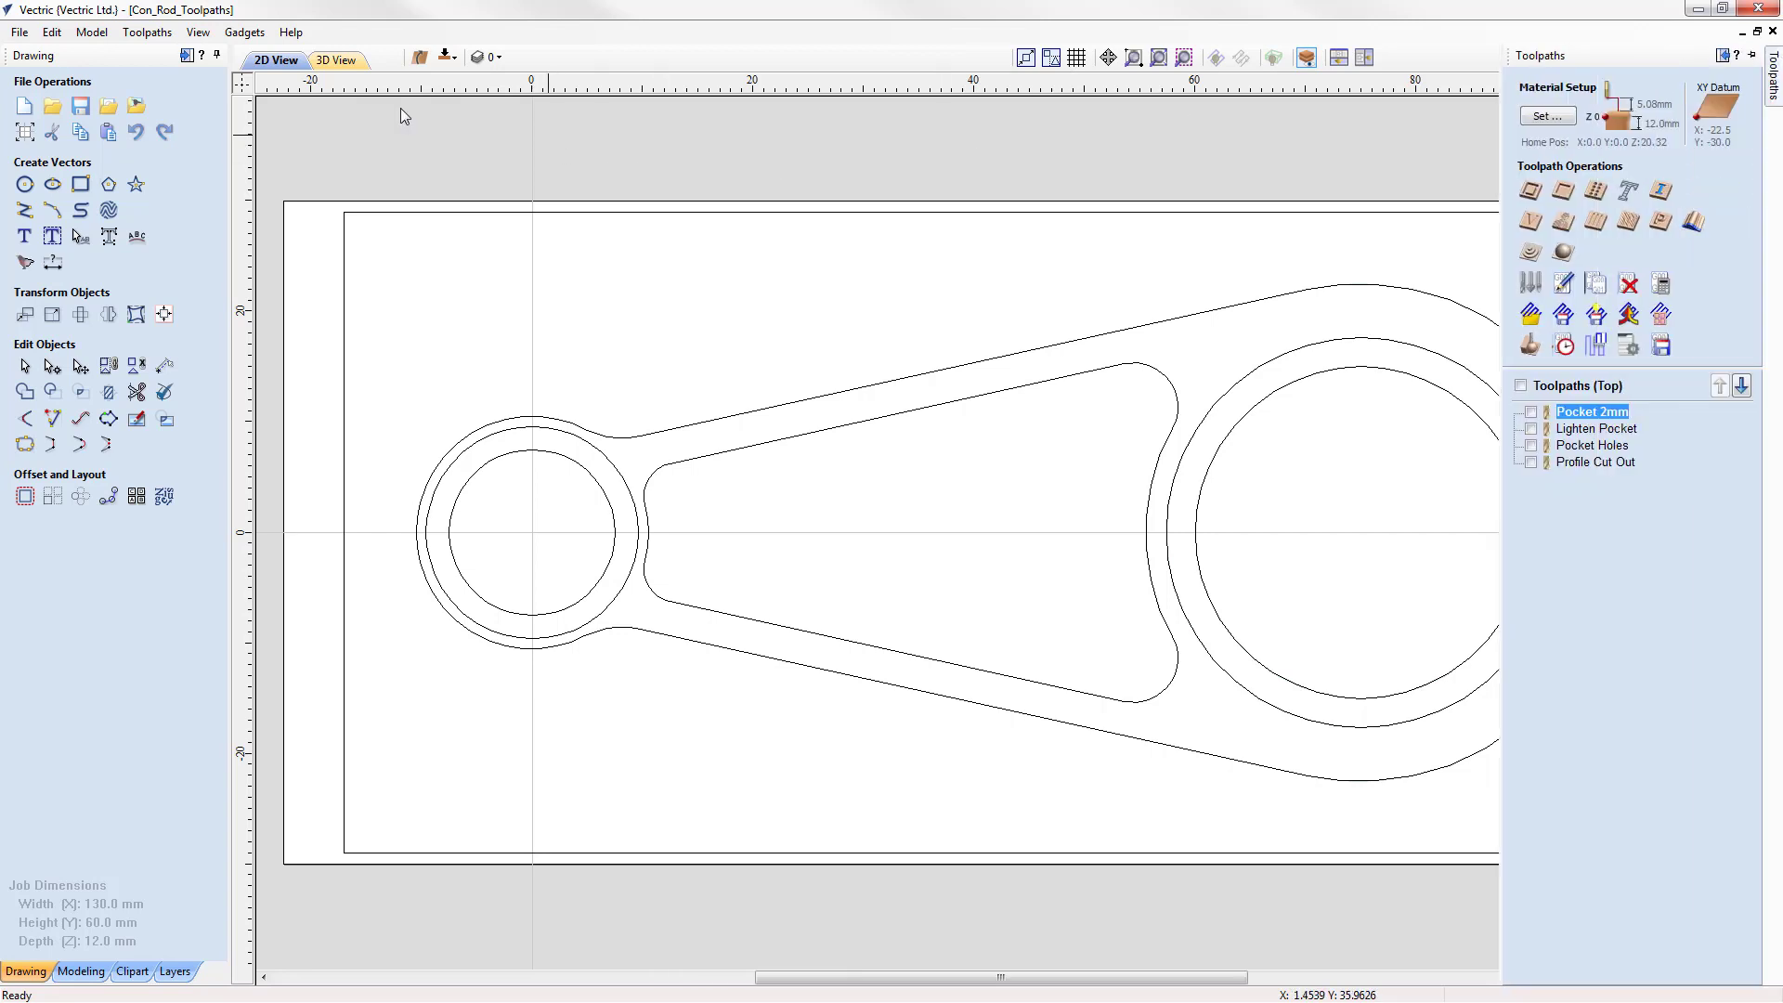
{"action": "left_click", "coordinate": [216, 55]}
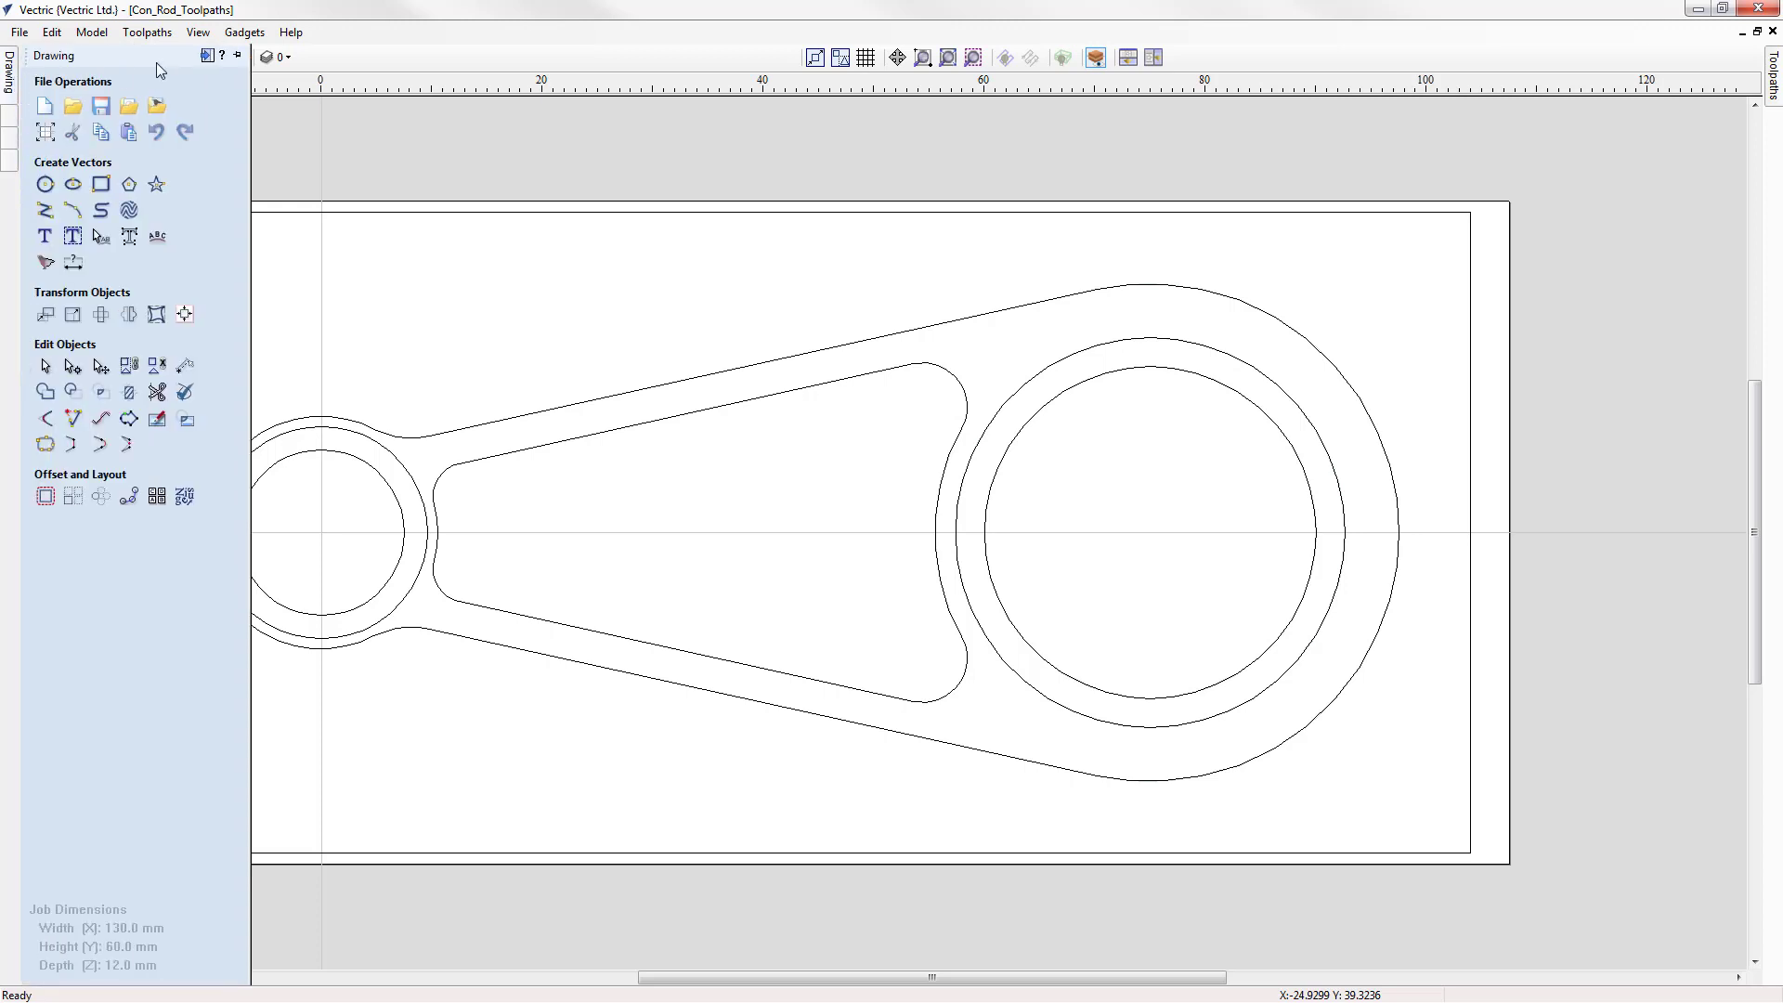
{"action": "left_click", "coordinate": [236, 57]}
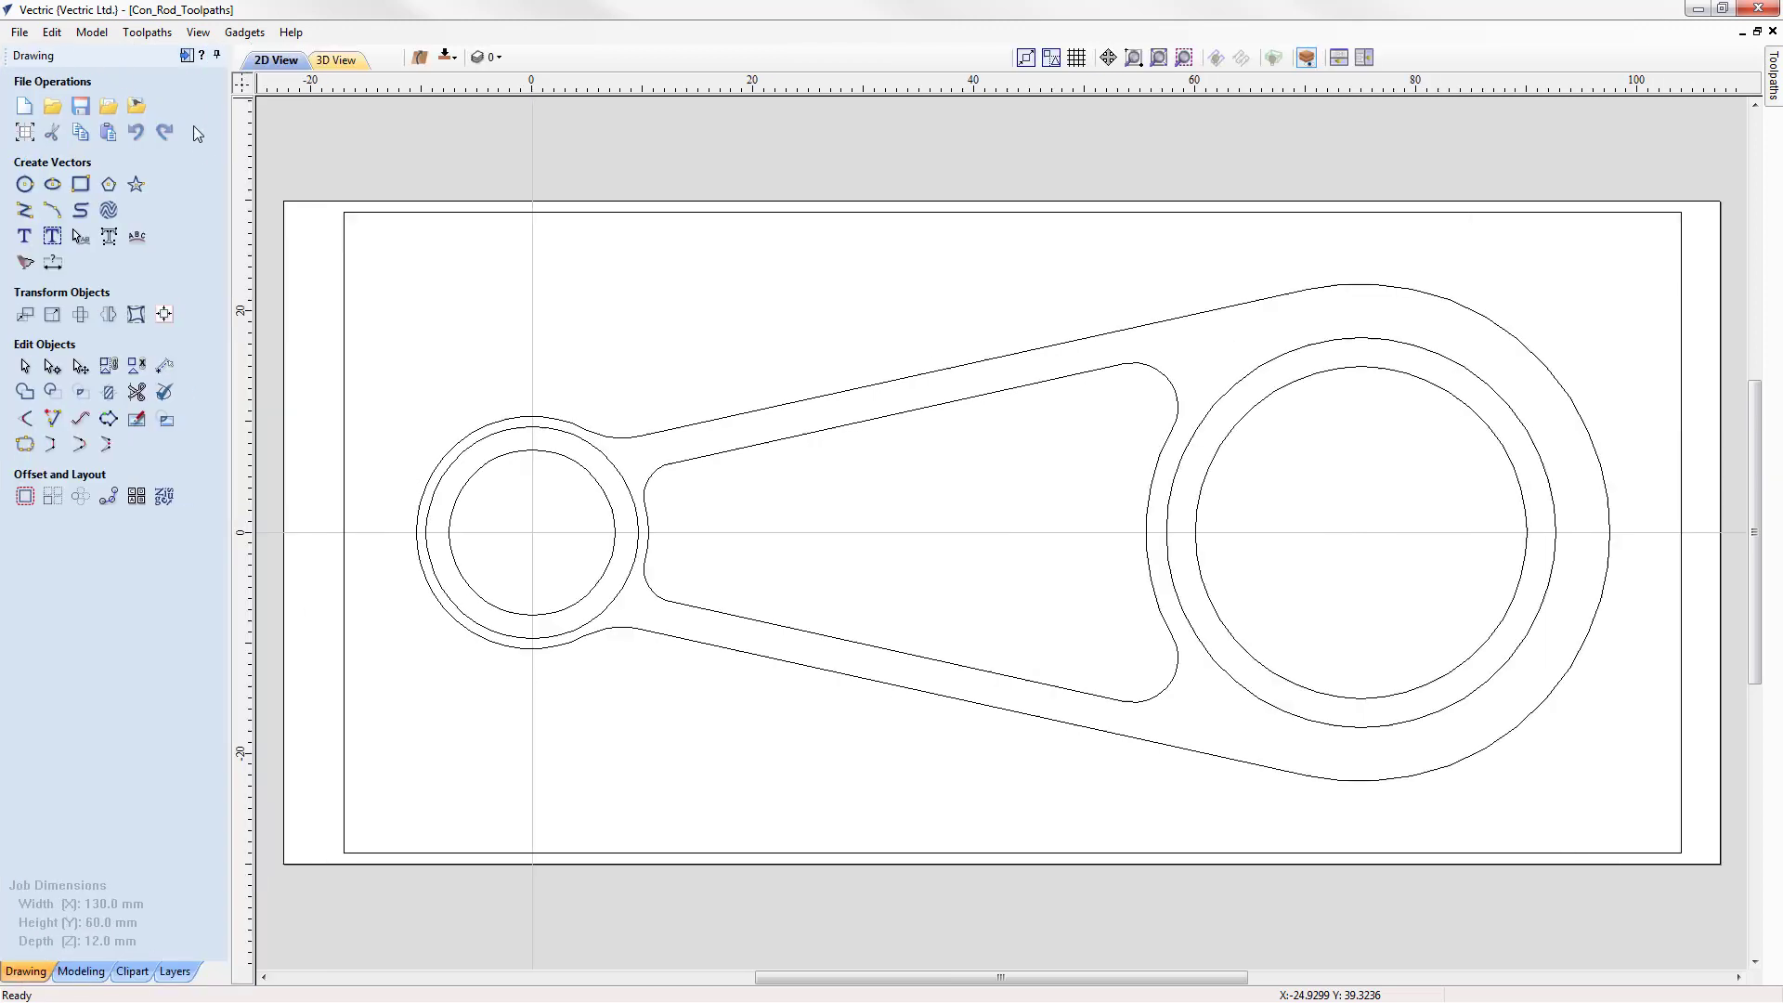
Step: Switch to the toolpath commands, swapping with the drawing tools using F12
{"action": "left_click", "coordinate": [187, 56]}
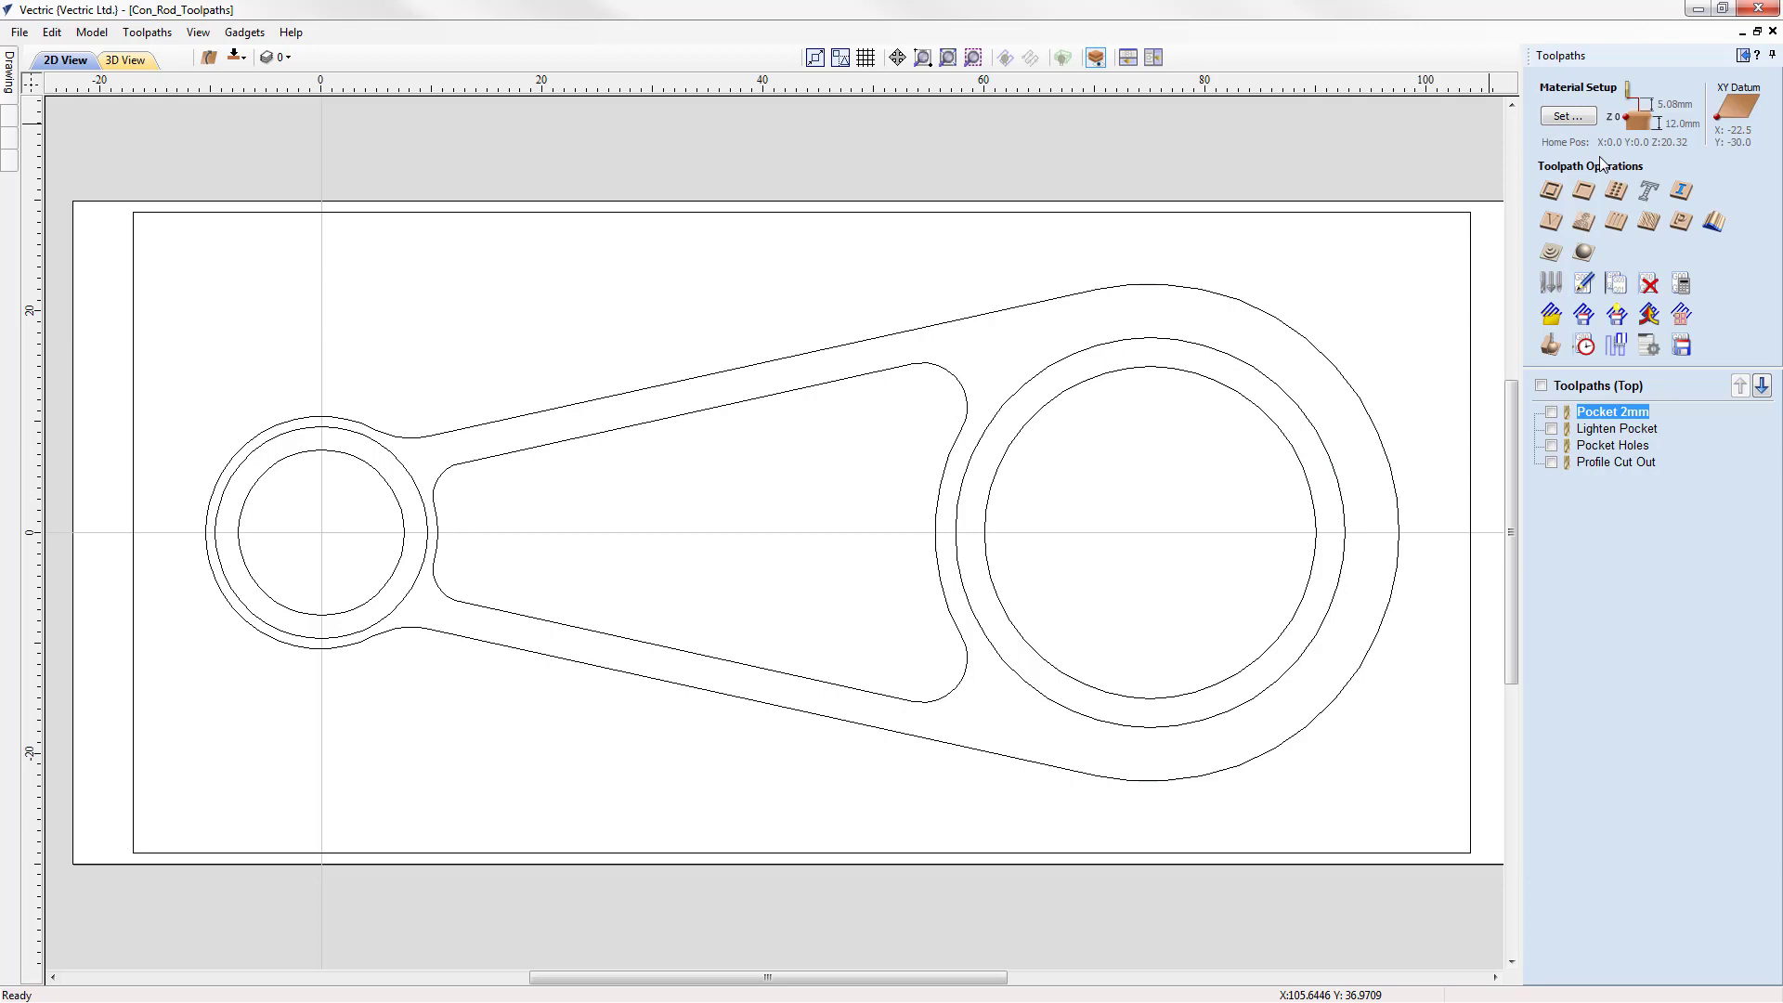
{"action": "key", "text": "F12"}
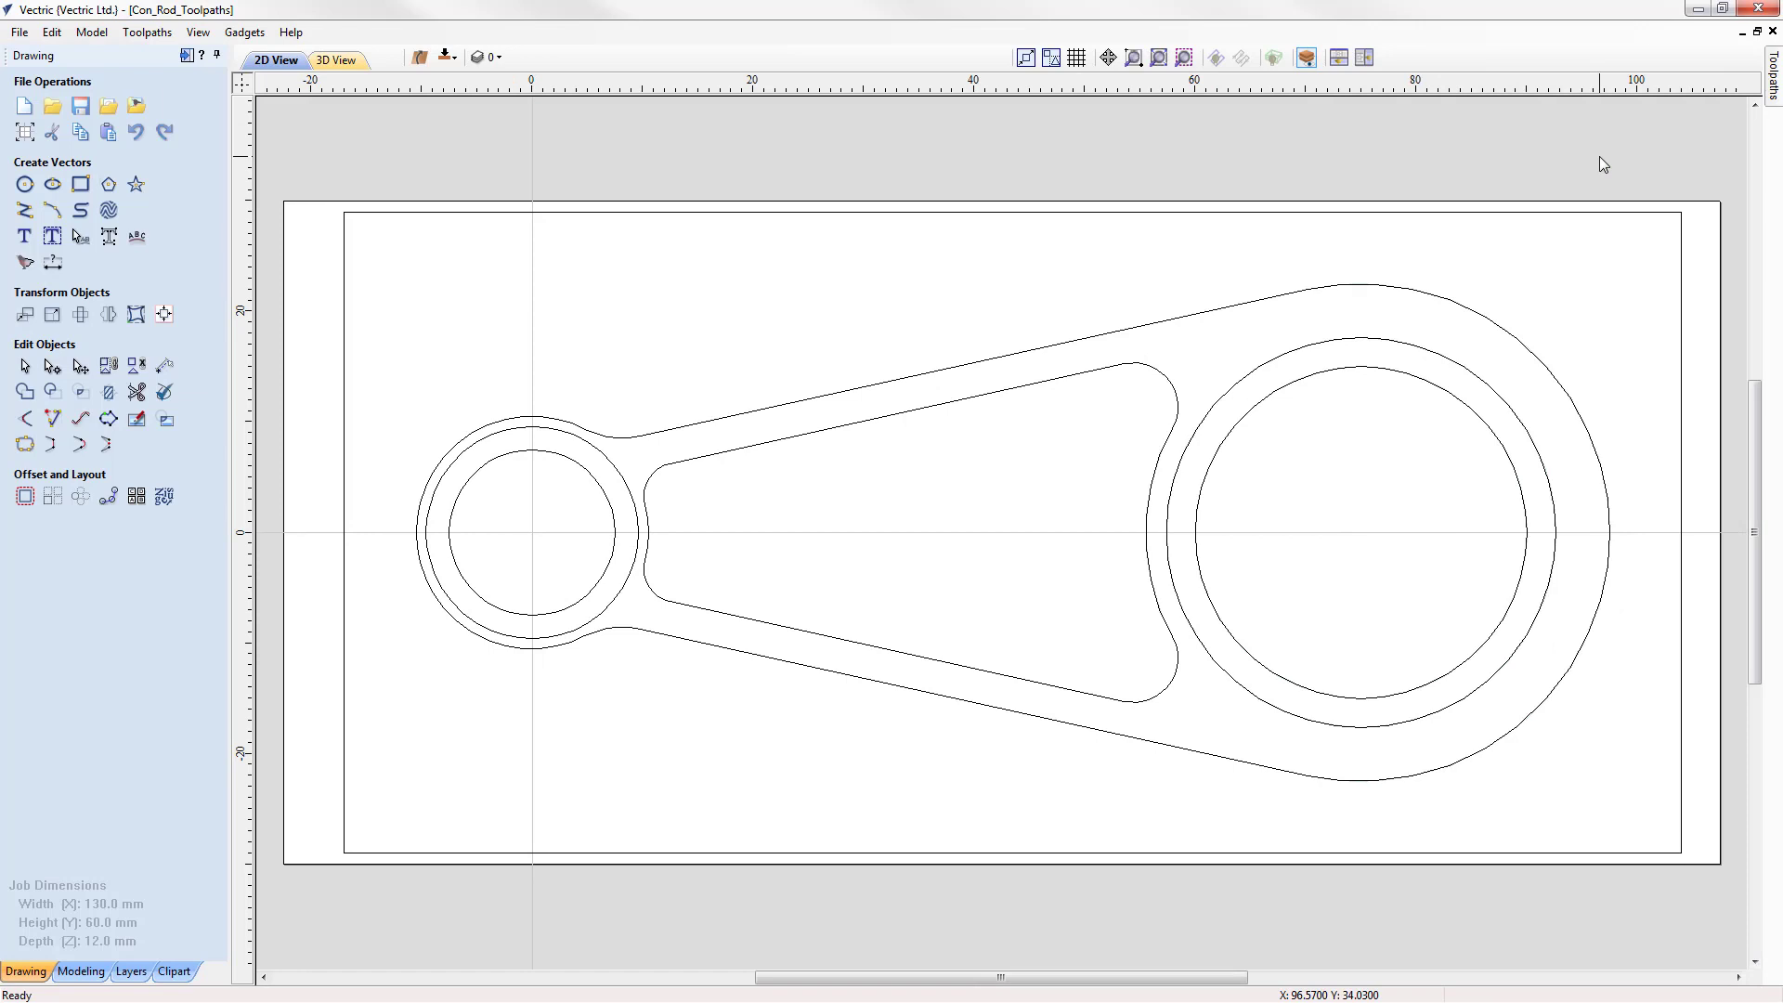
{"action": "key", "text": "F12"}
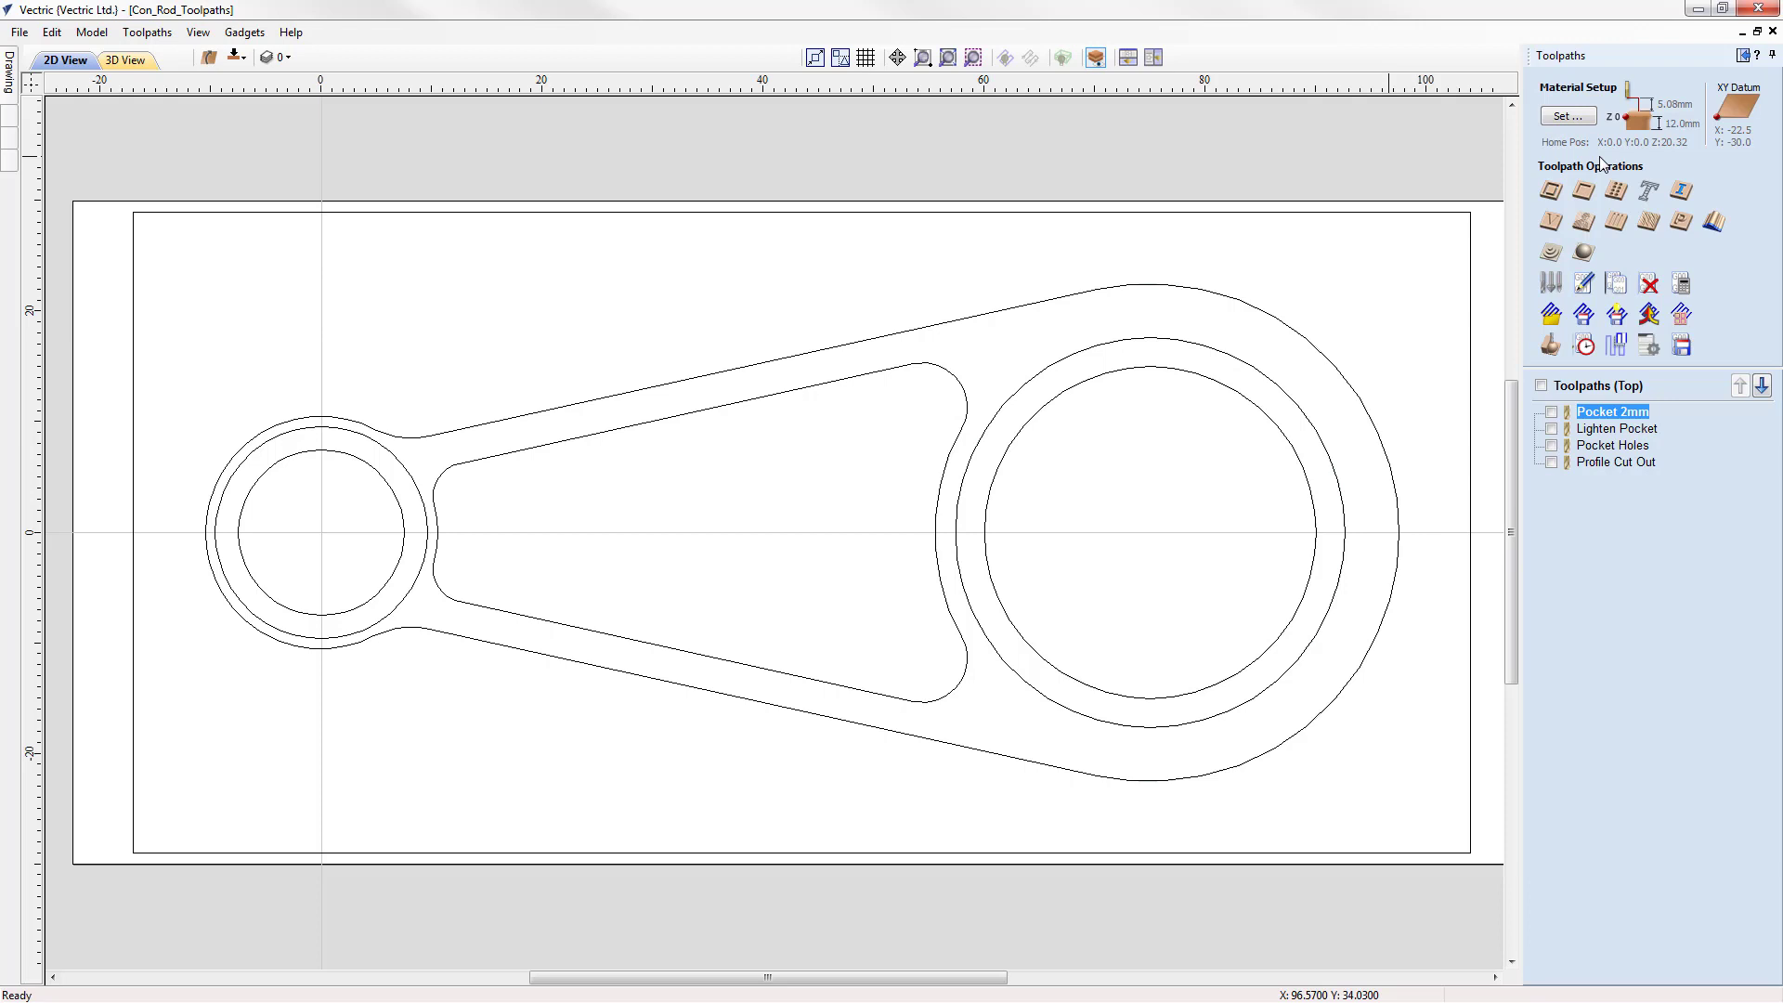
{"action": "left_click", "coordinate": [290, 36]}
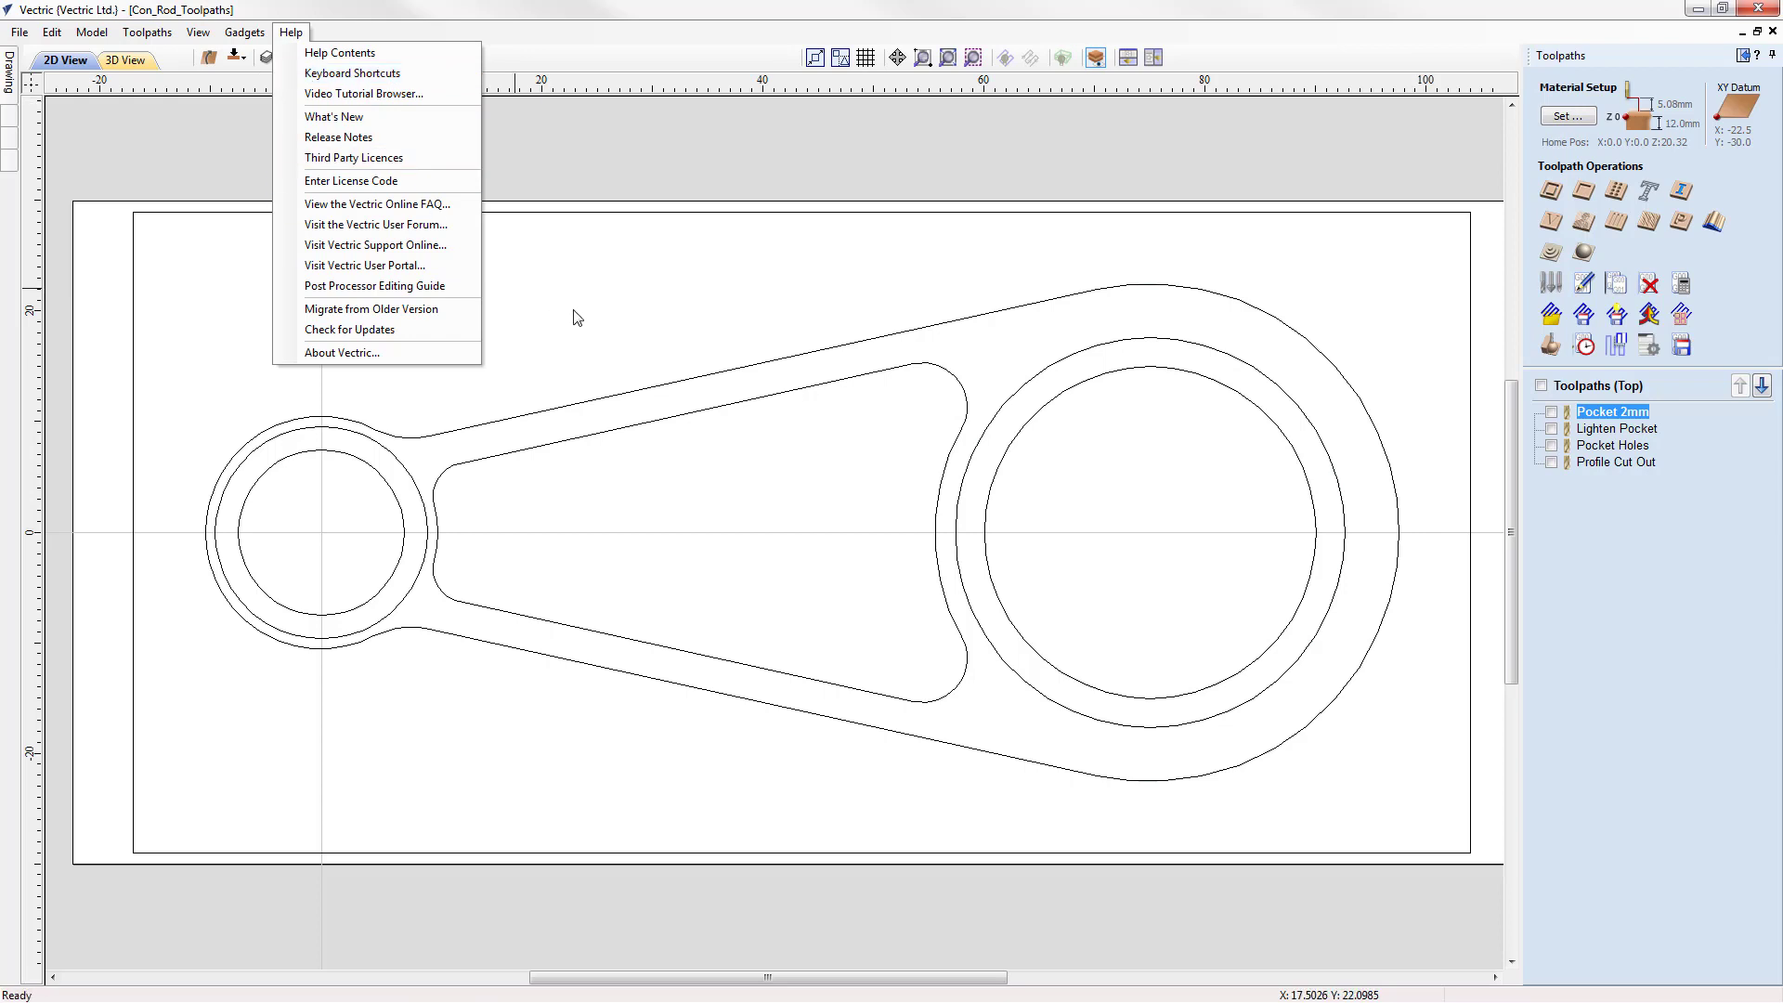
{"action": "left_click", "coordinate": [629, 320]}
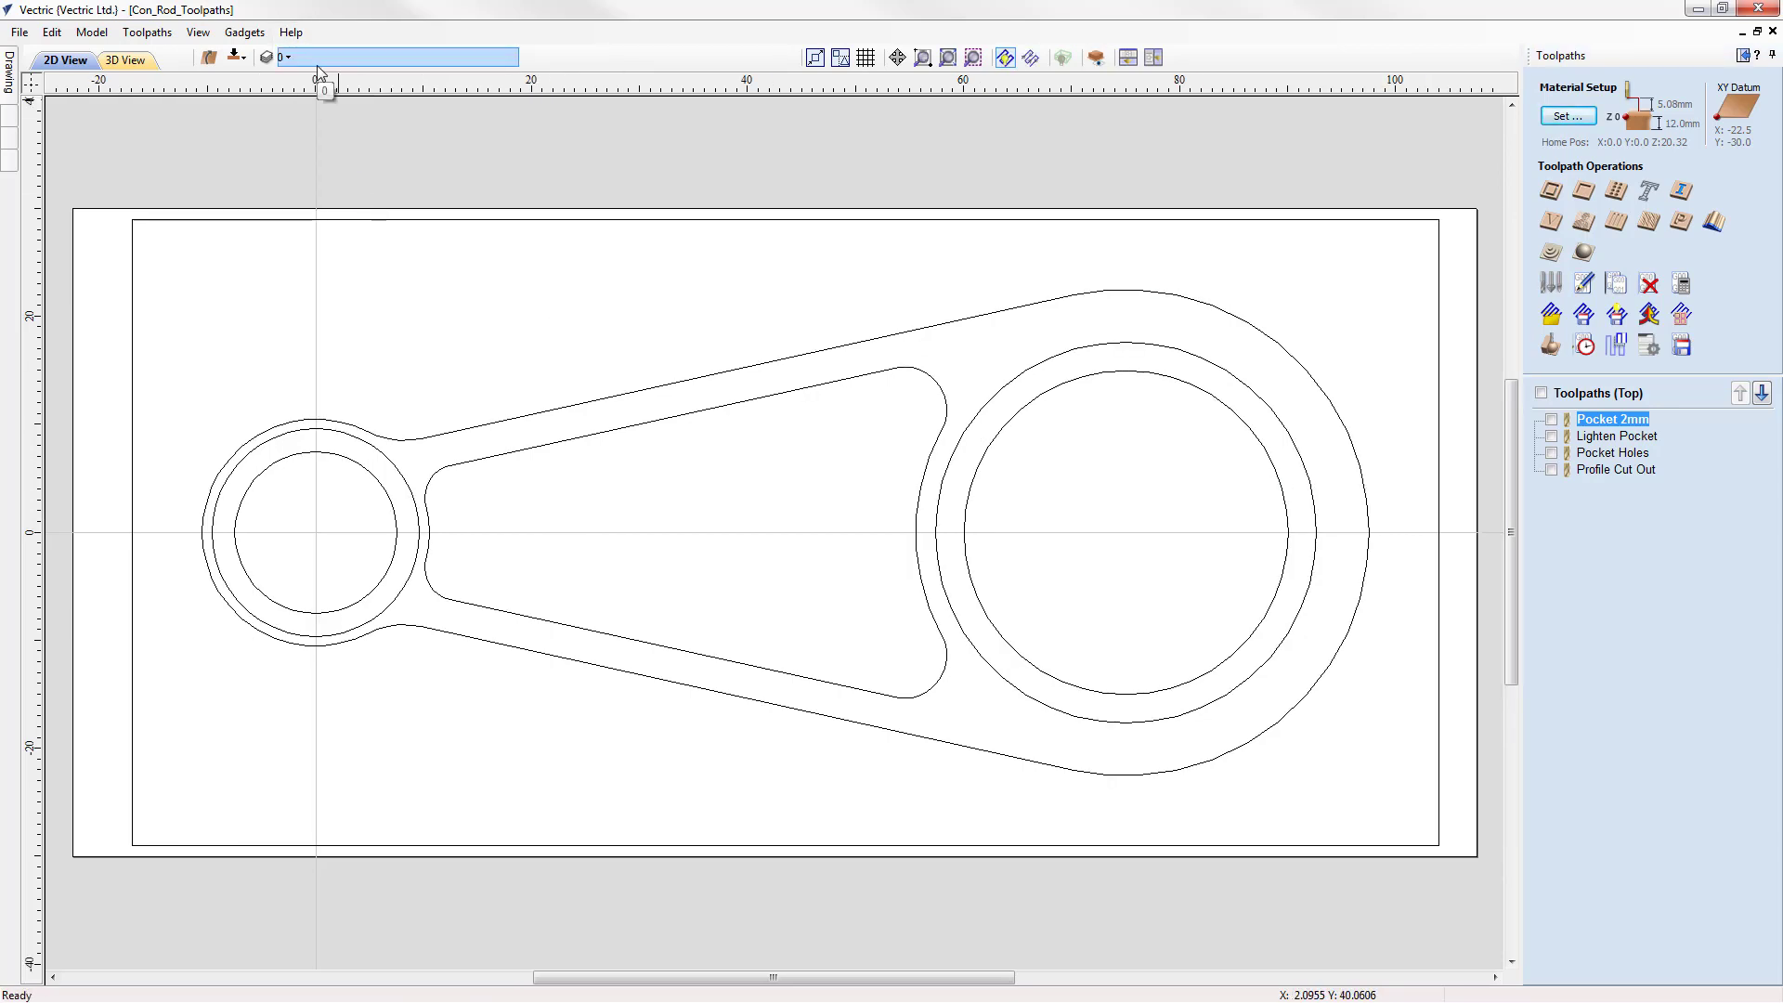
{"action": "left_click", "coordinate": [290, 33]}
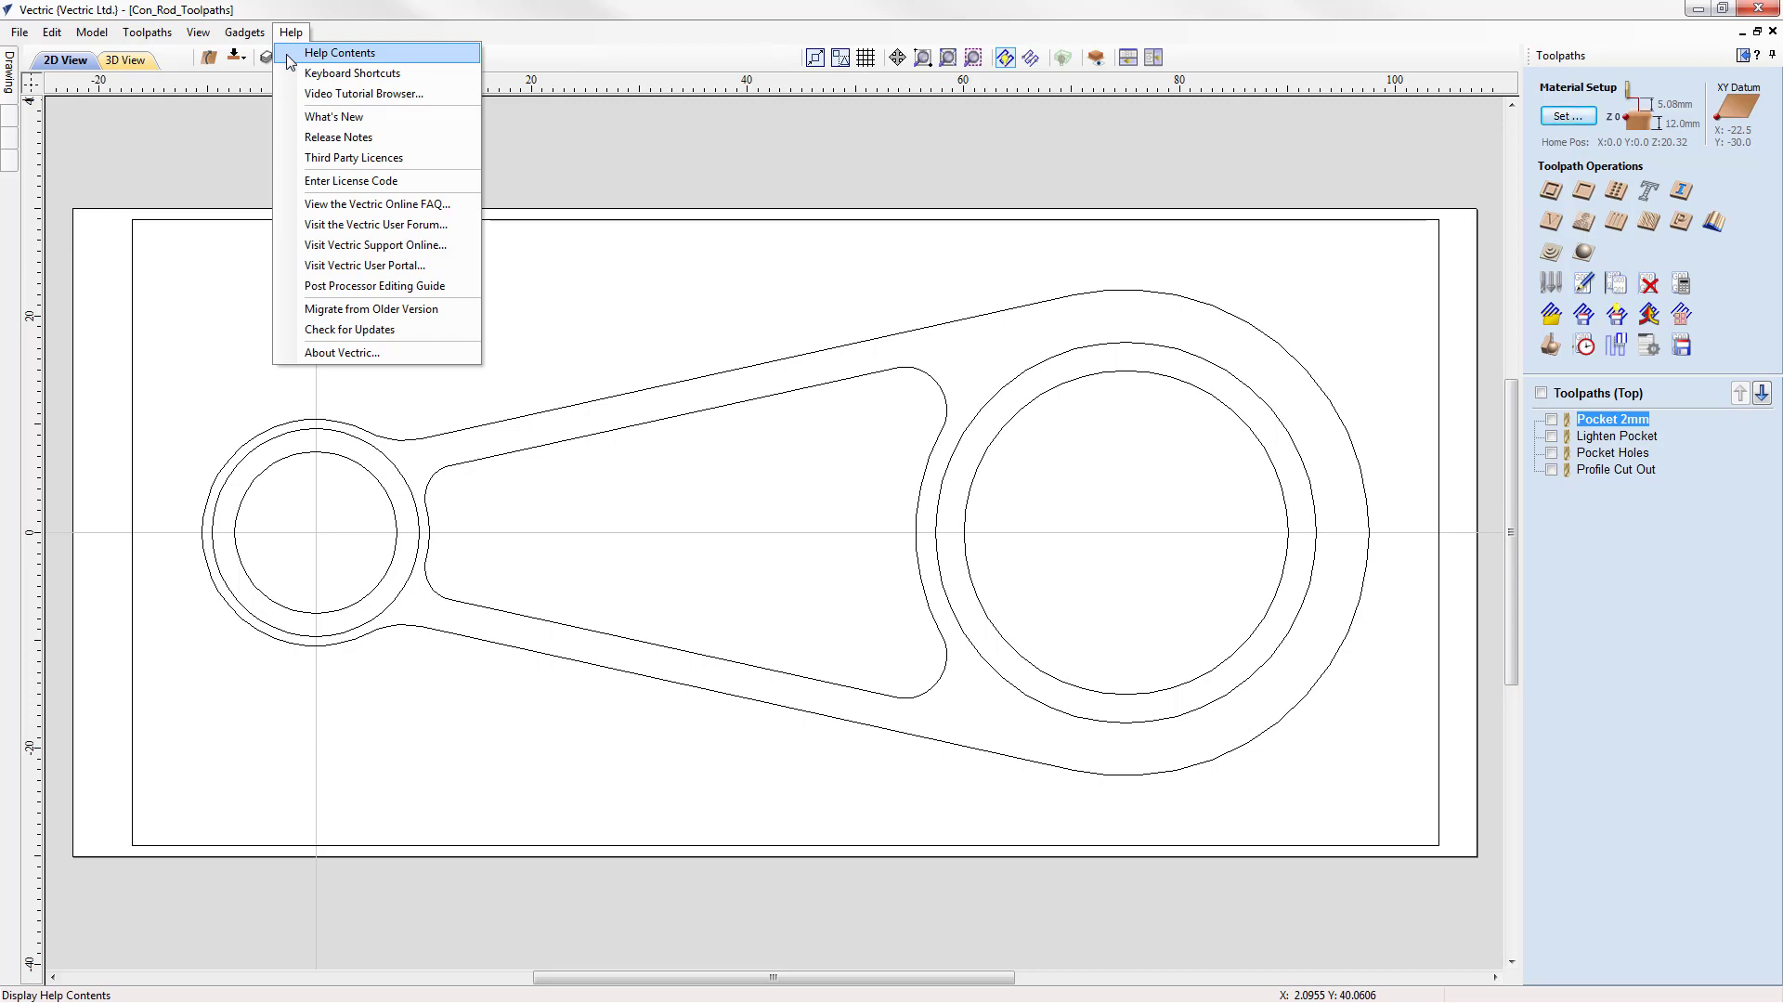
{"action": "left_click", "coordinate": [625, 307]}
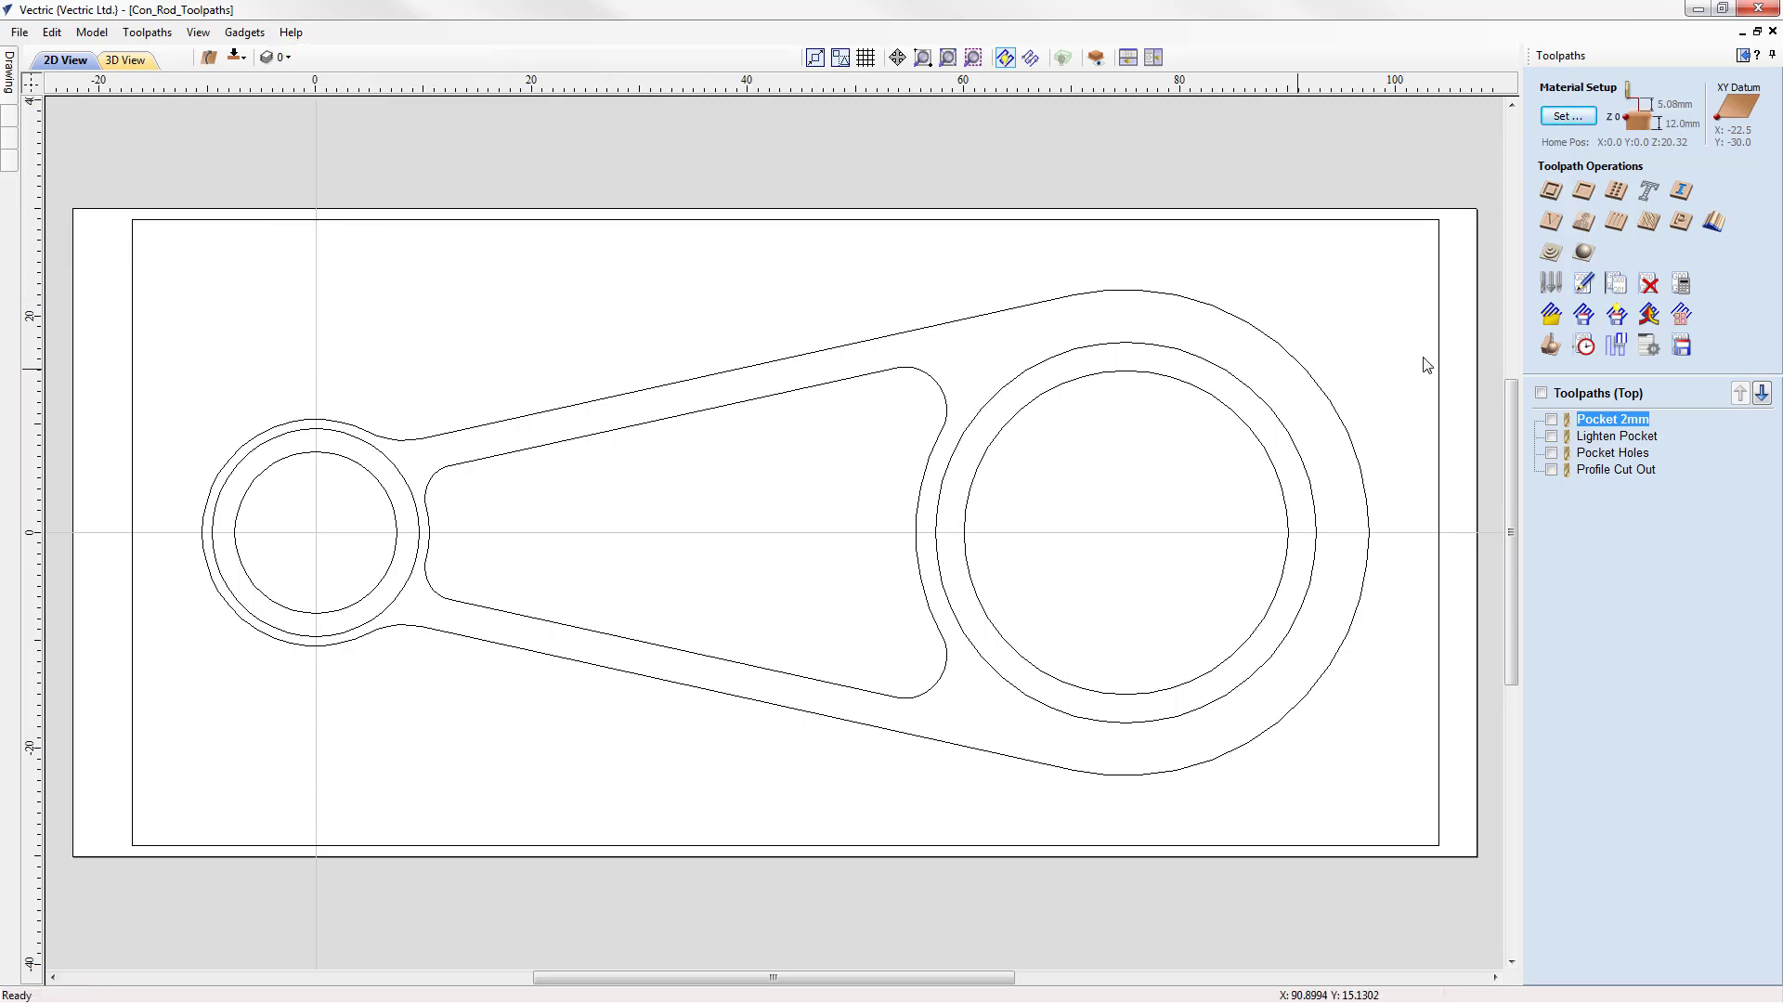
{"action": "left_click", "coordinate": [1551, 191]}
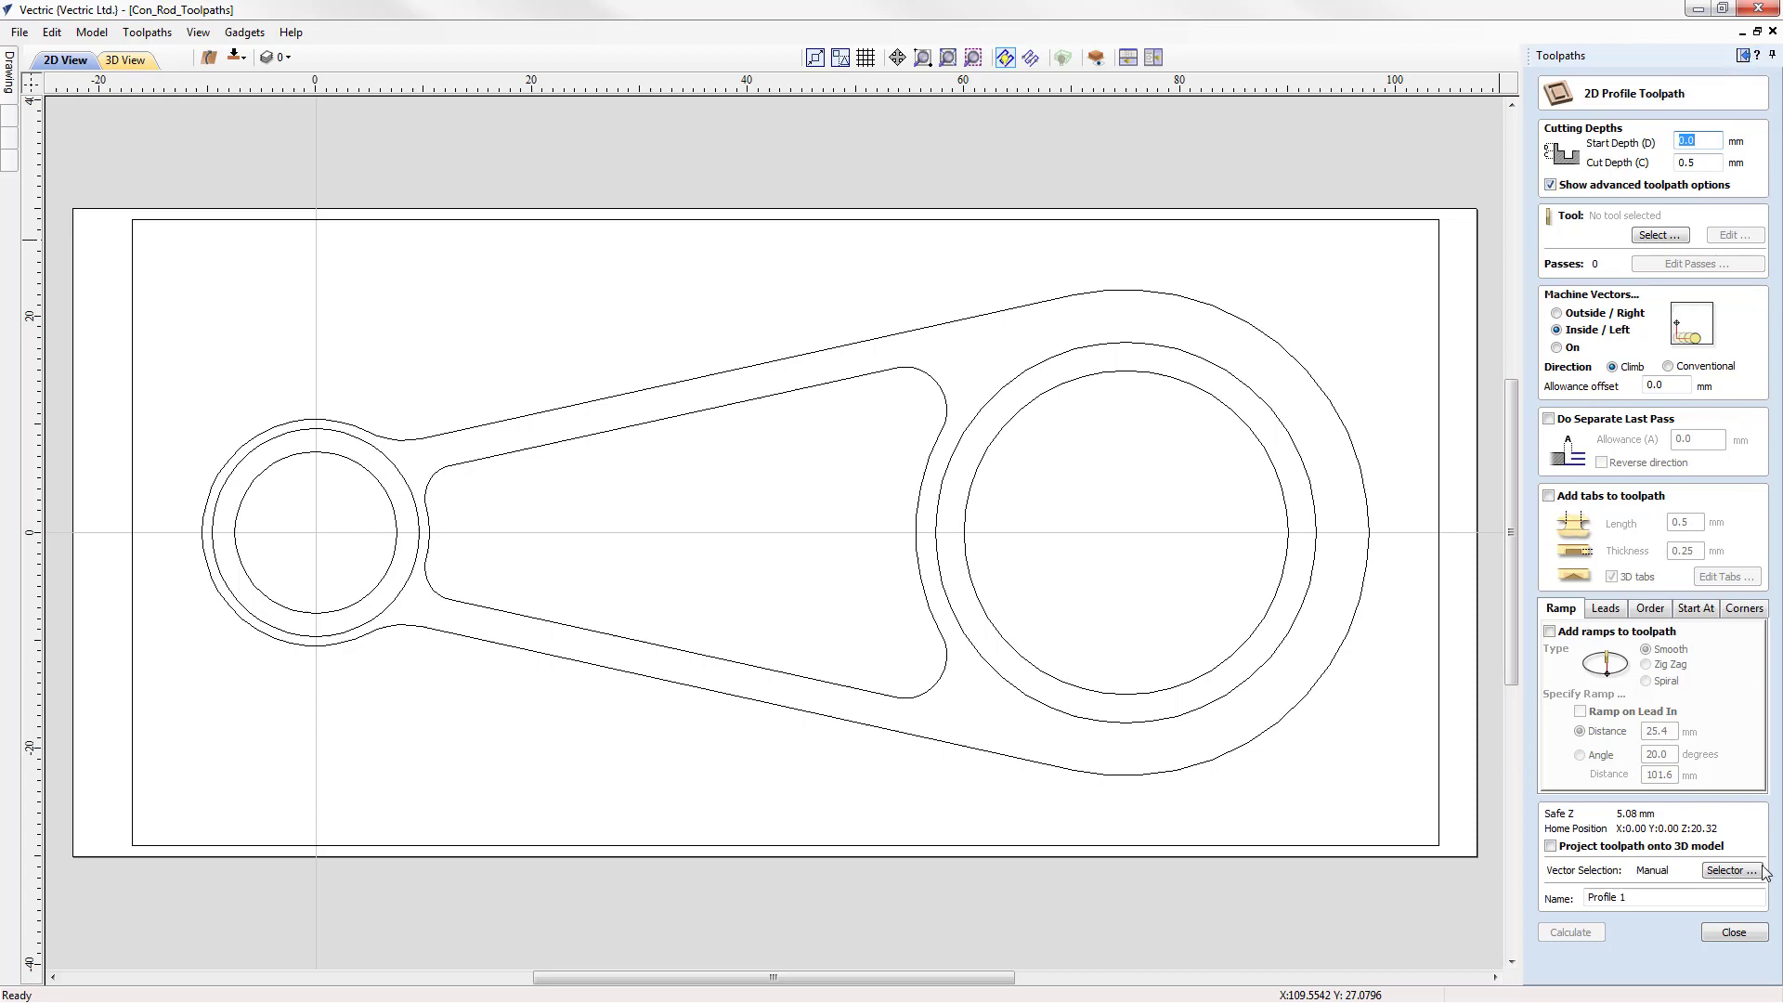
{"action": "left_click", "coordinate": [1746, 932]}
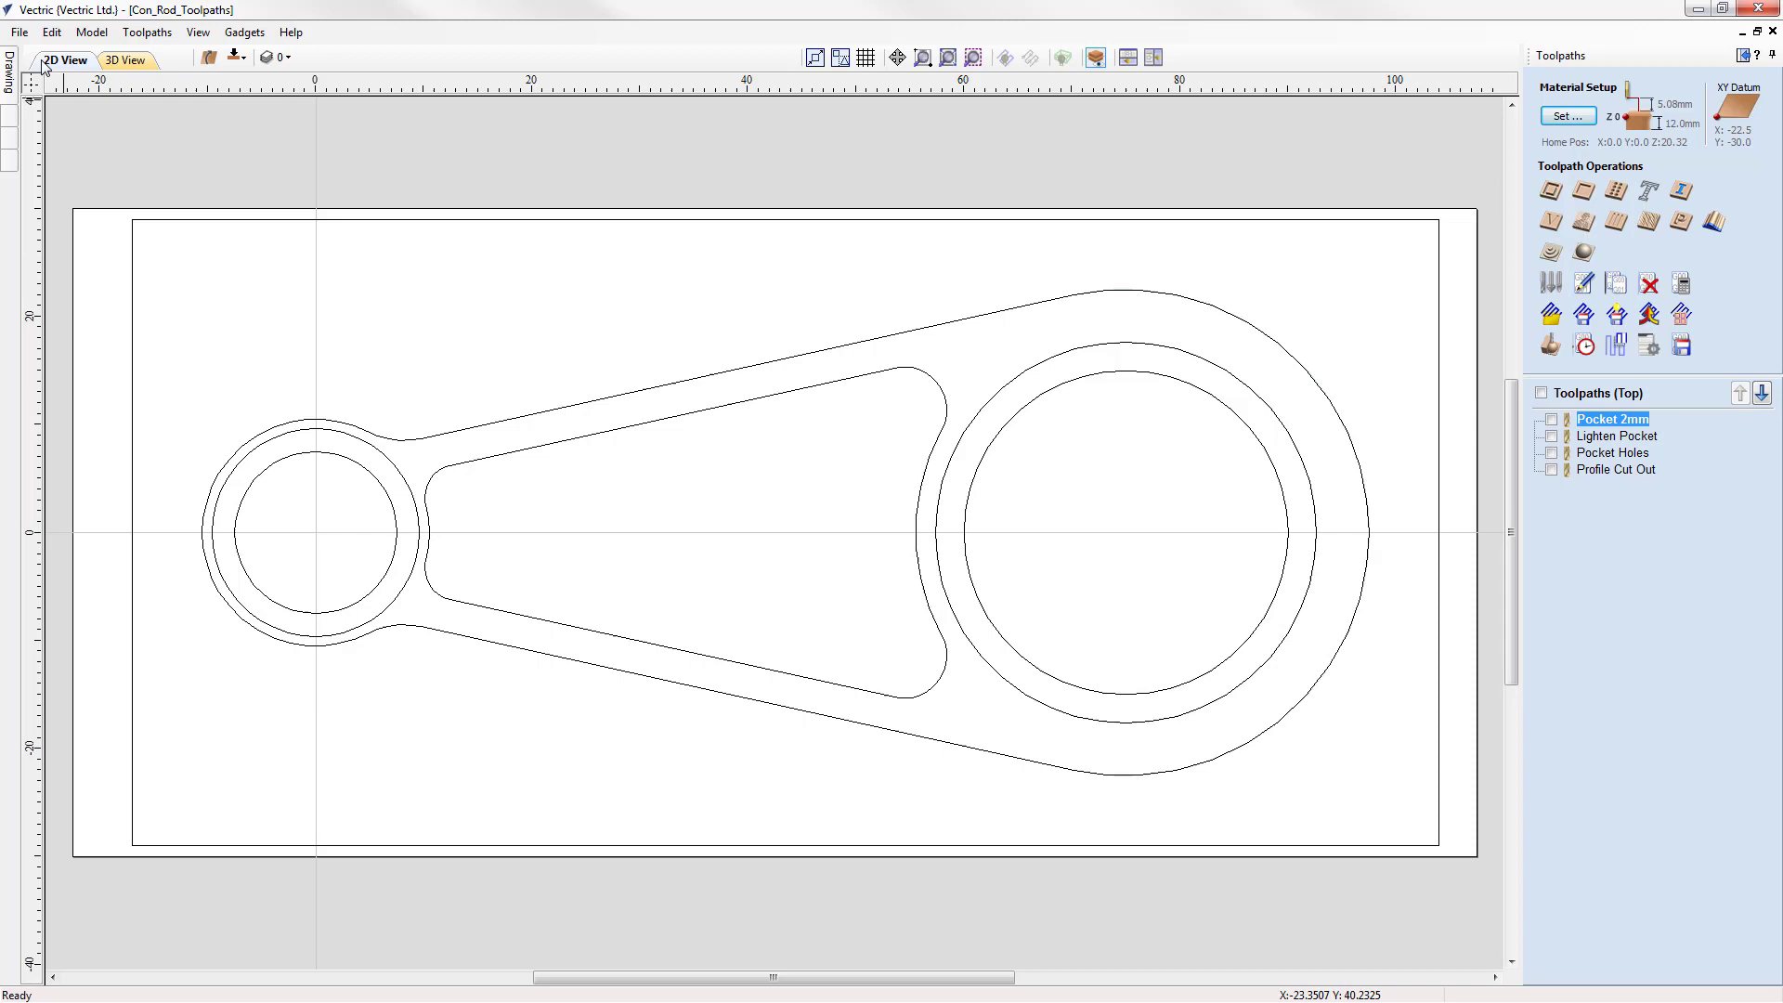
Step: In the 3D view, show all top toolpaths and simulate Profile Cut Out on the block
{"action": "left_click", "coordinate": [111, 63]}
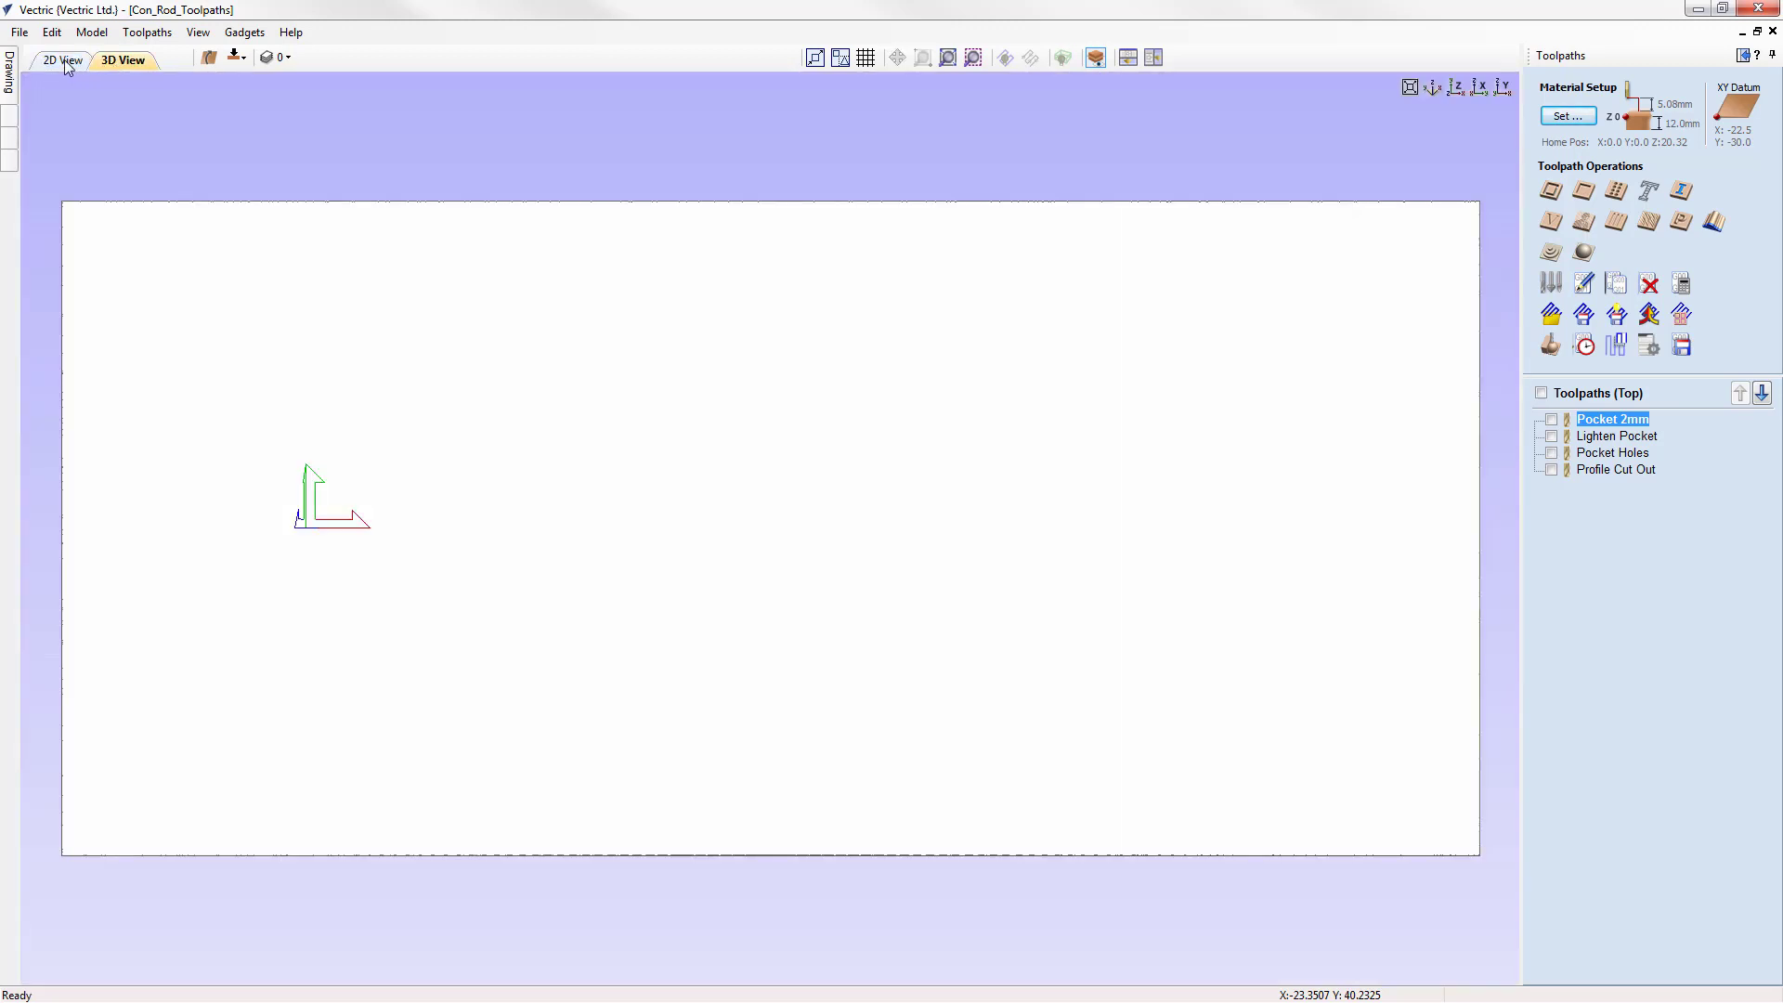
{"action": "left_click", "coordinate": [64, 60]}
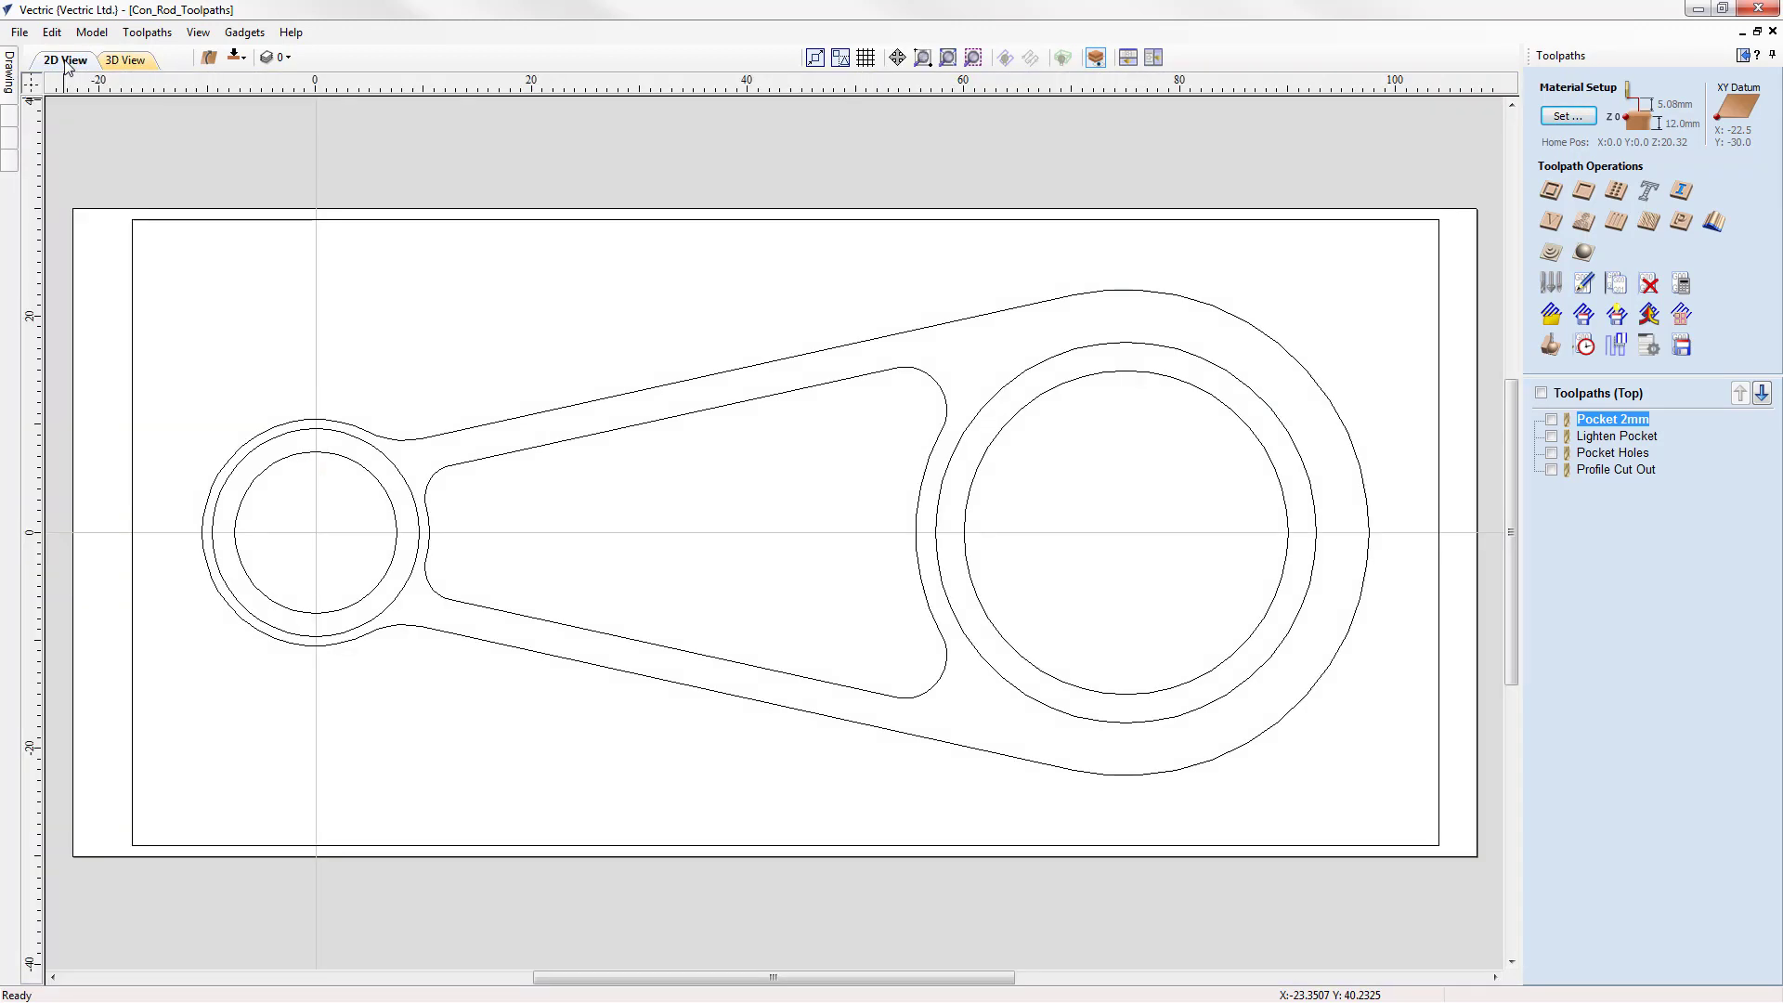
{"action": "left_click", "coordinate": [121, 61]}
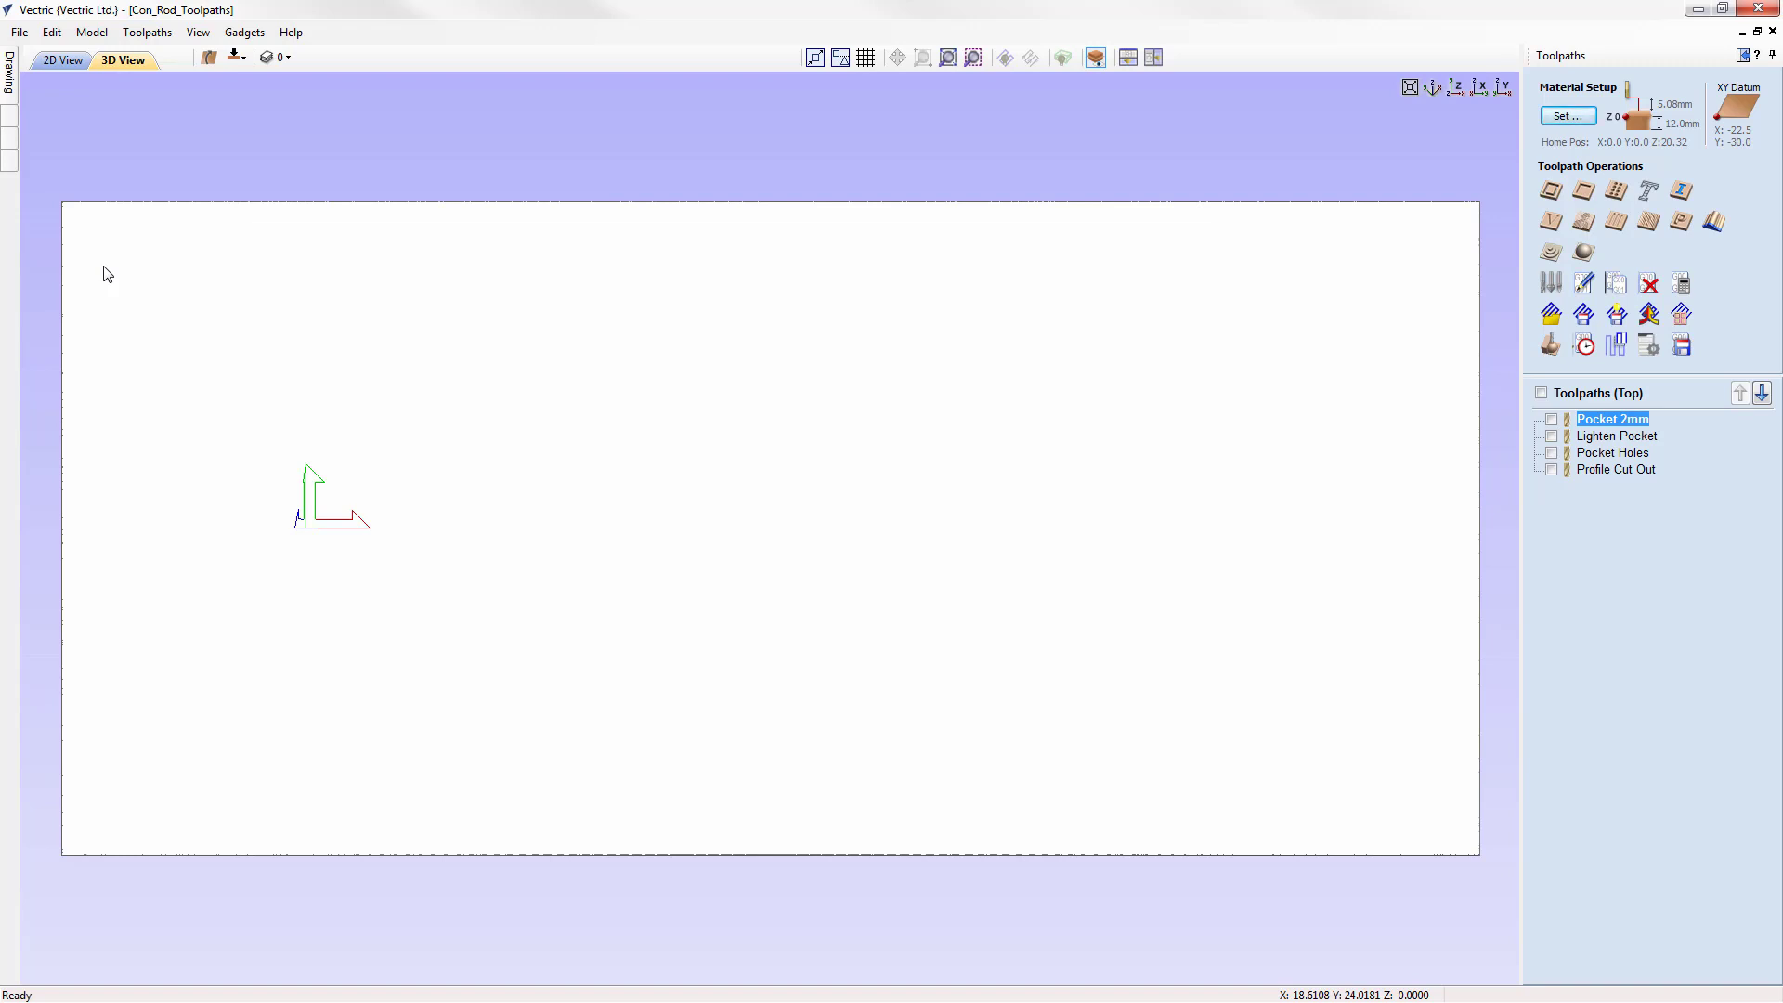
{"action": "left_click", "coordinate": [1541, 394]}
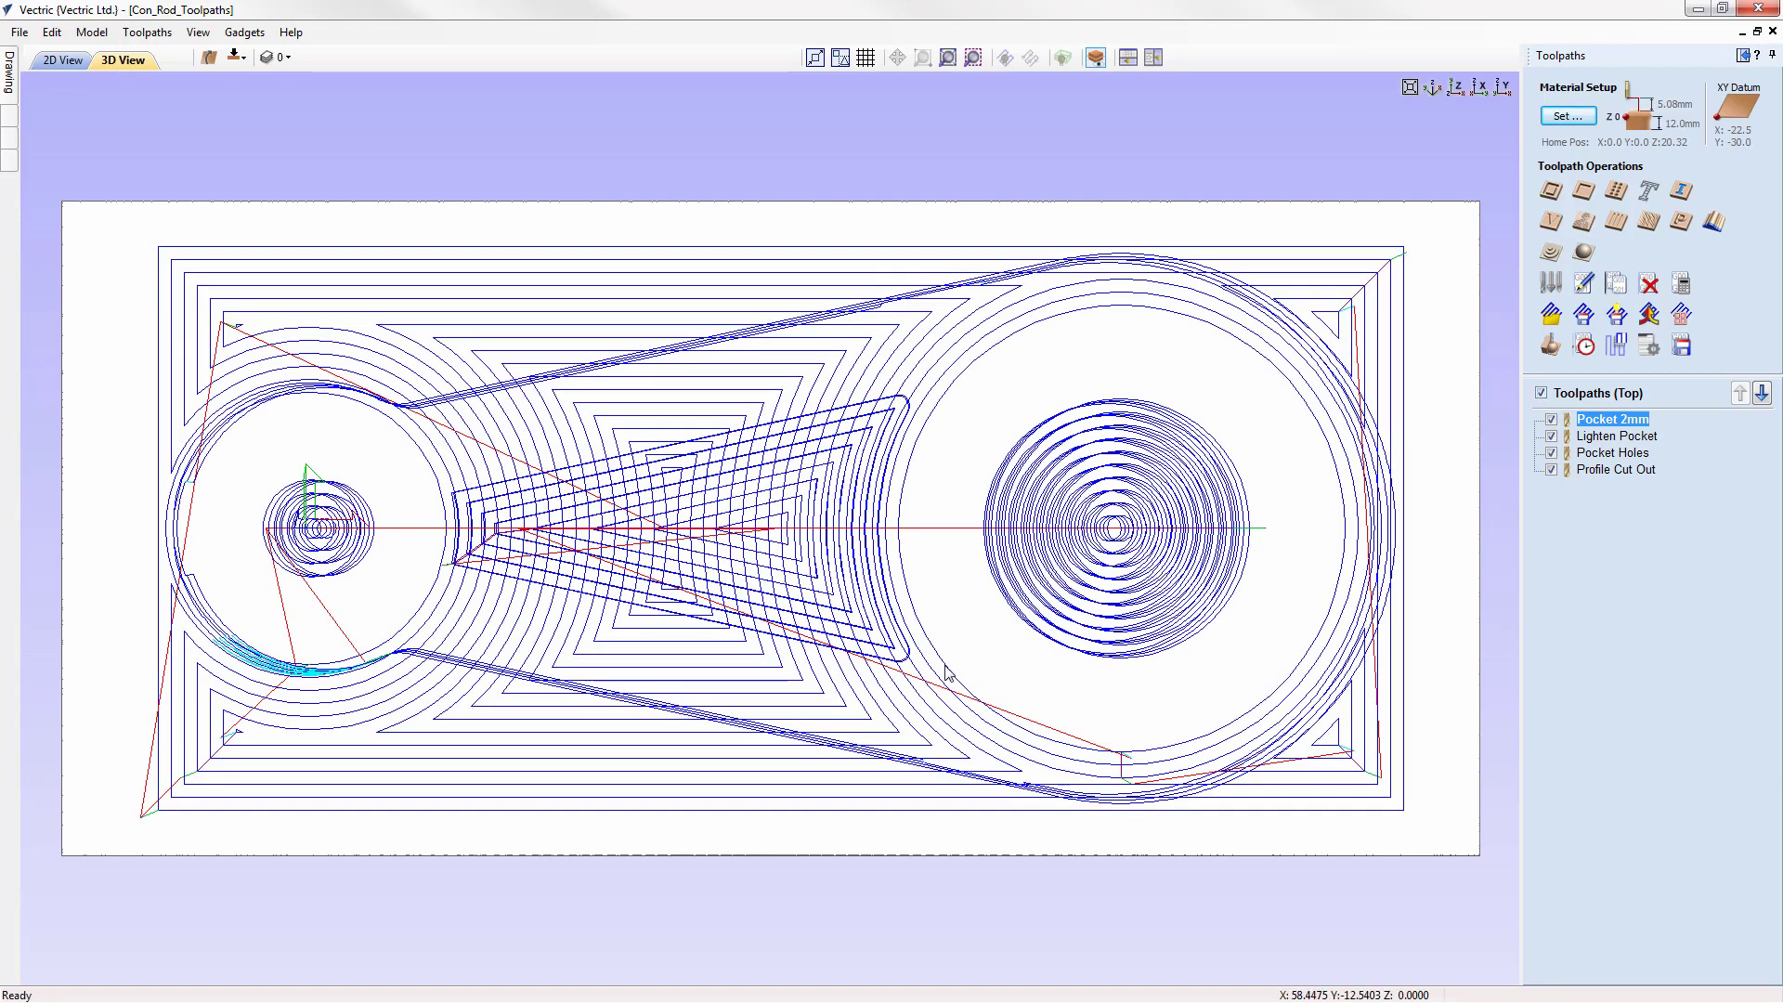
{"action": "left_click", "coordinate": [1560, 370]}
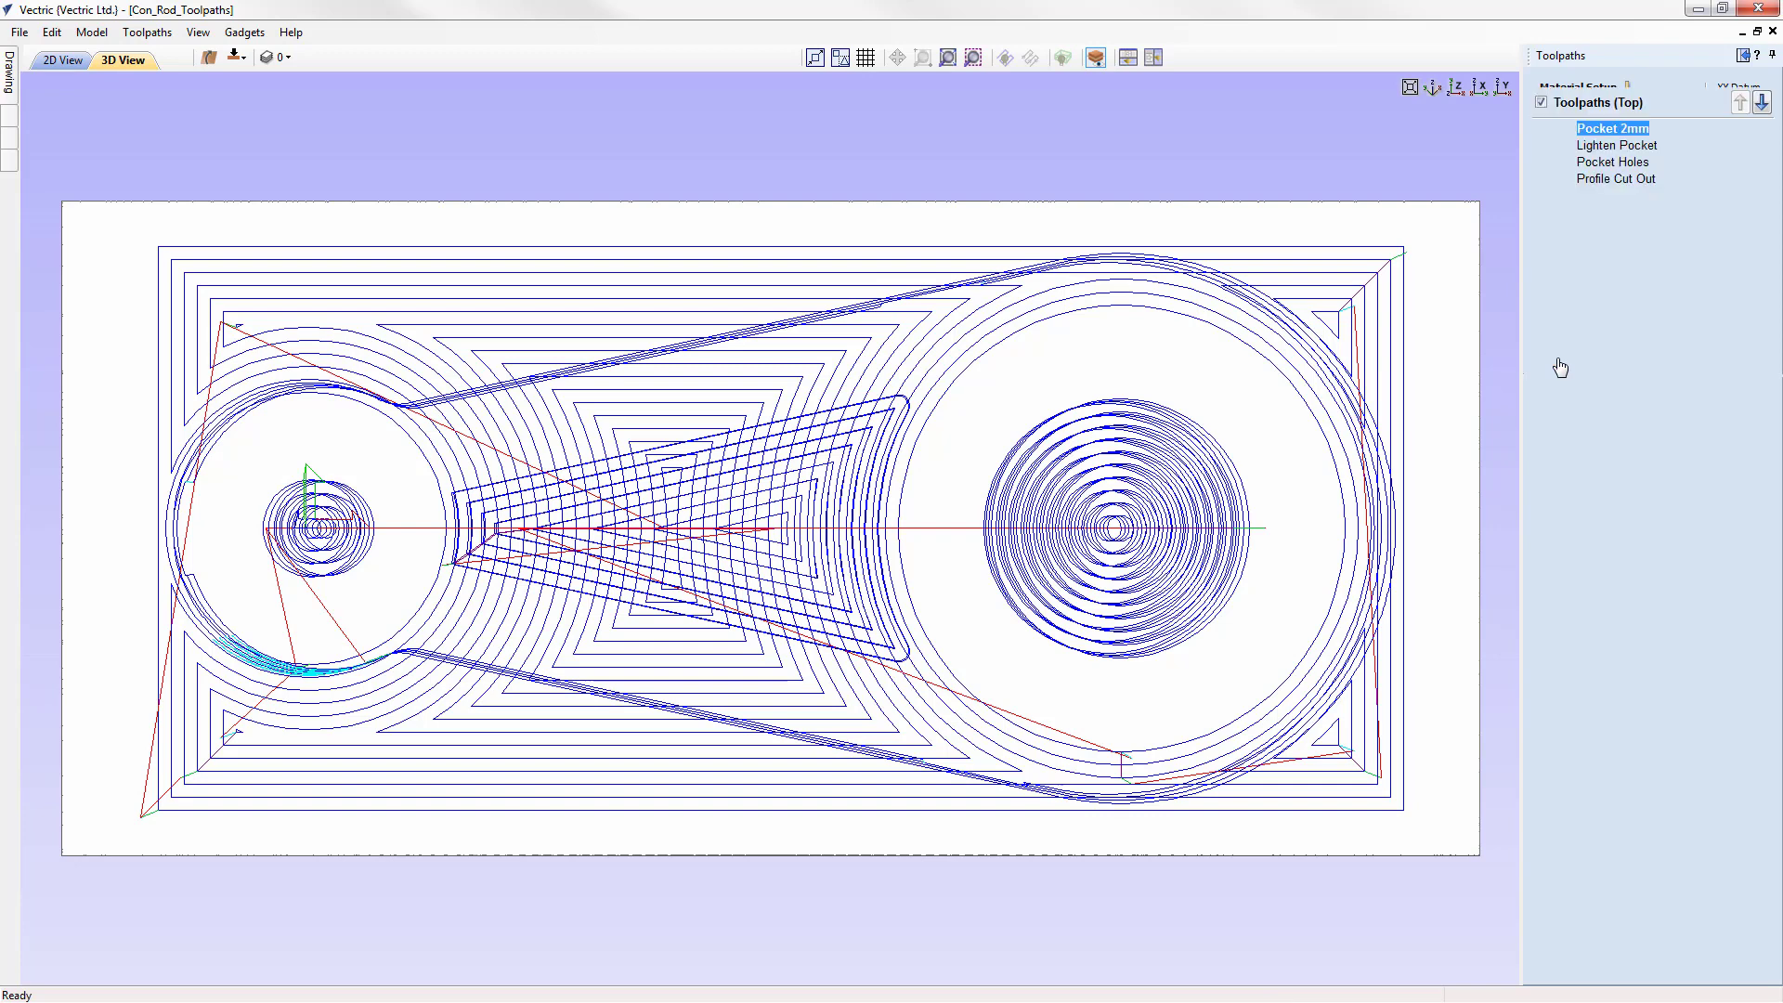
{"action": "left_click", "coordinate": [1640, 630]}
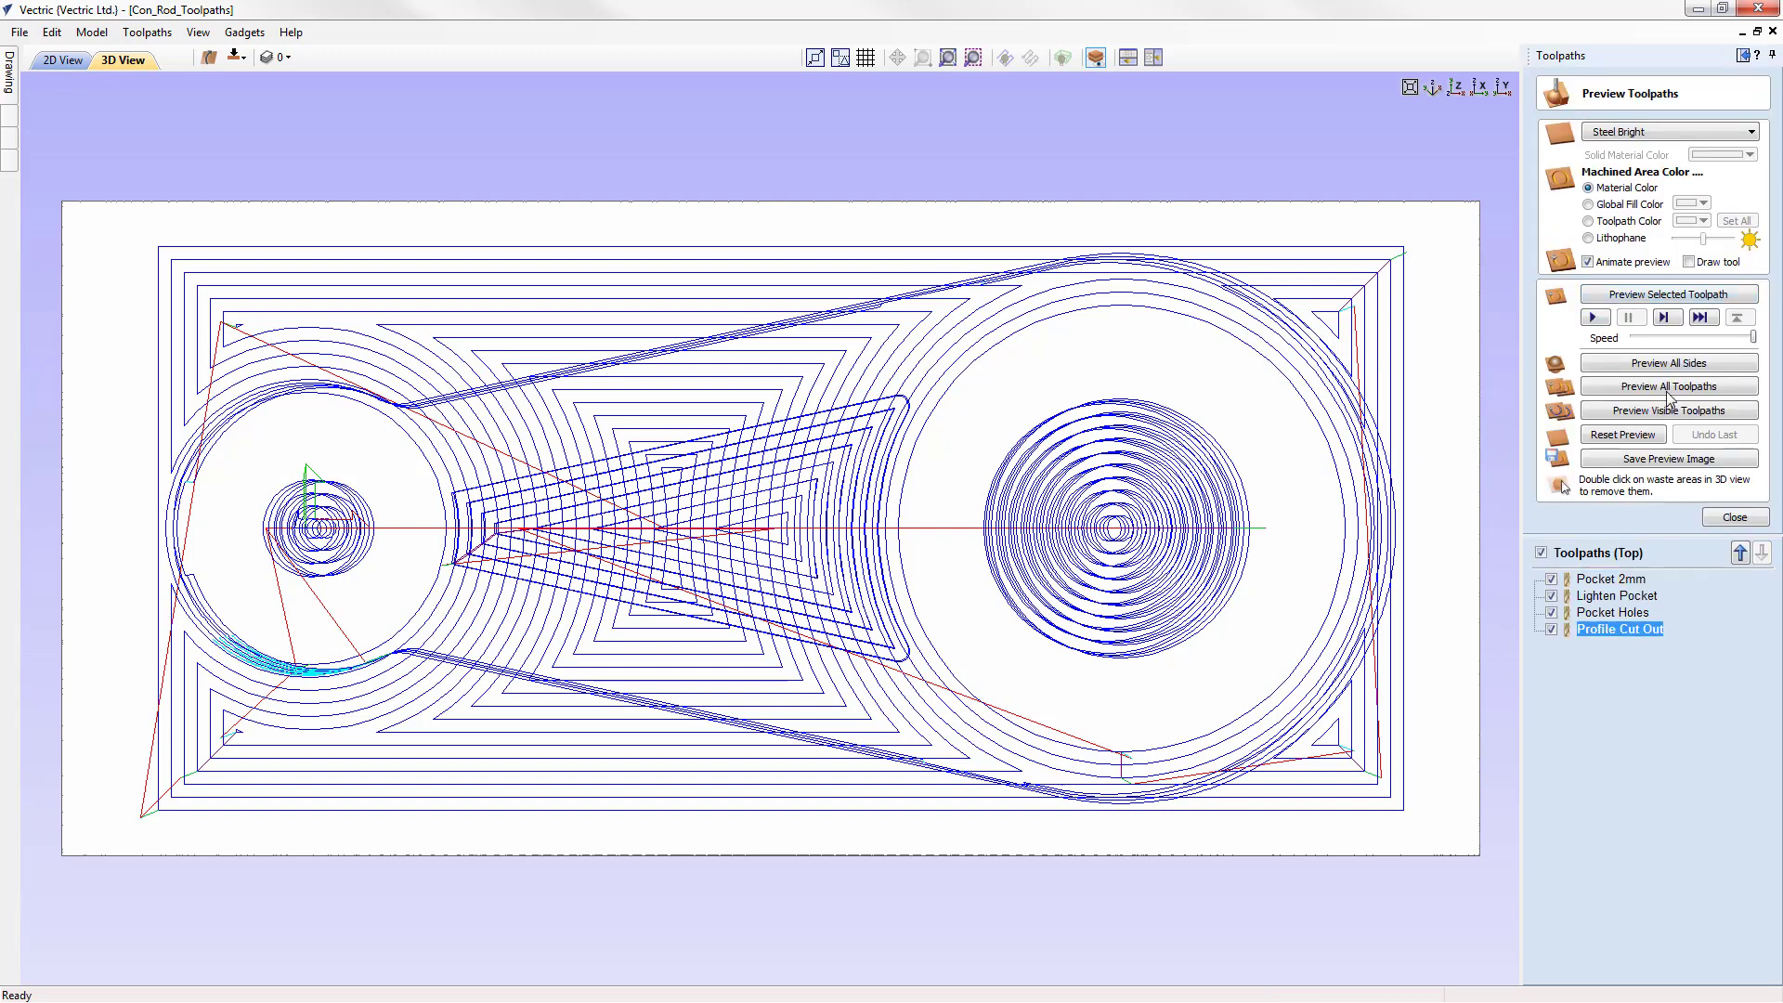
{"action": "left_click", "coordinate": [1682, 296]}
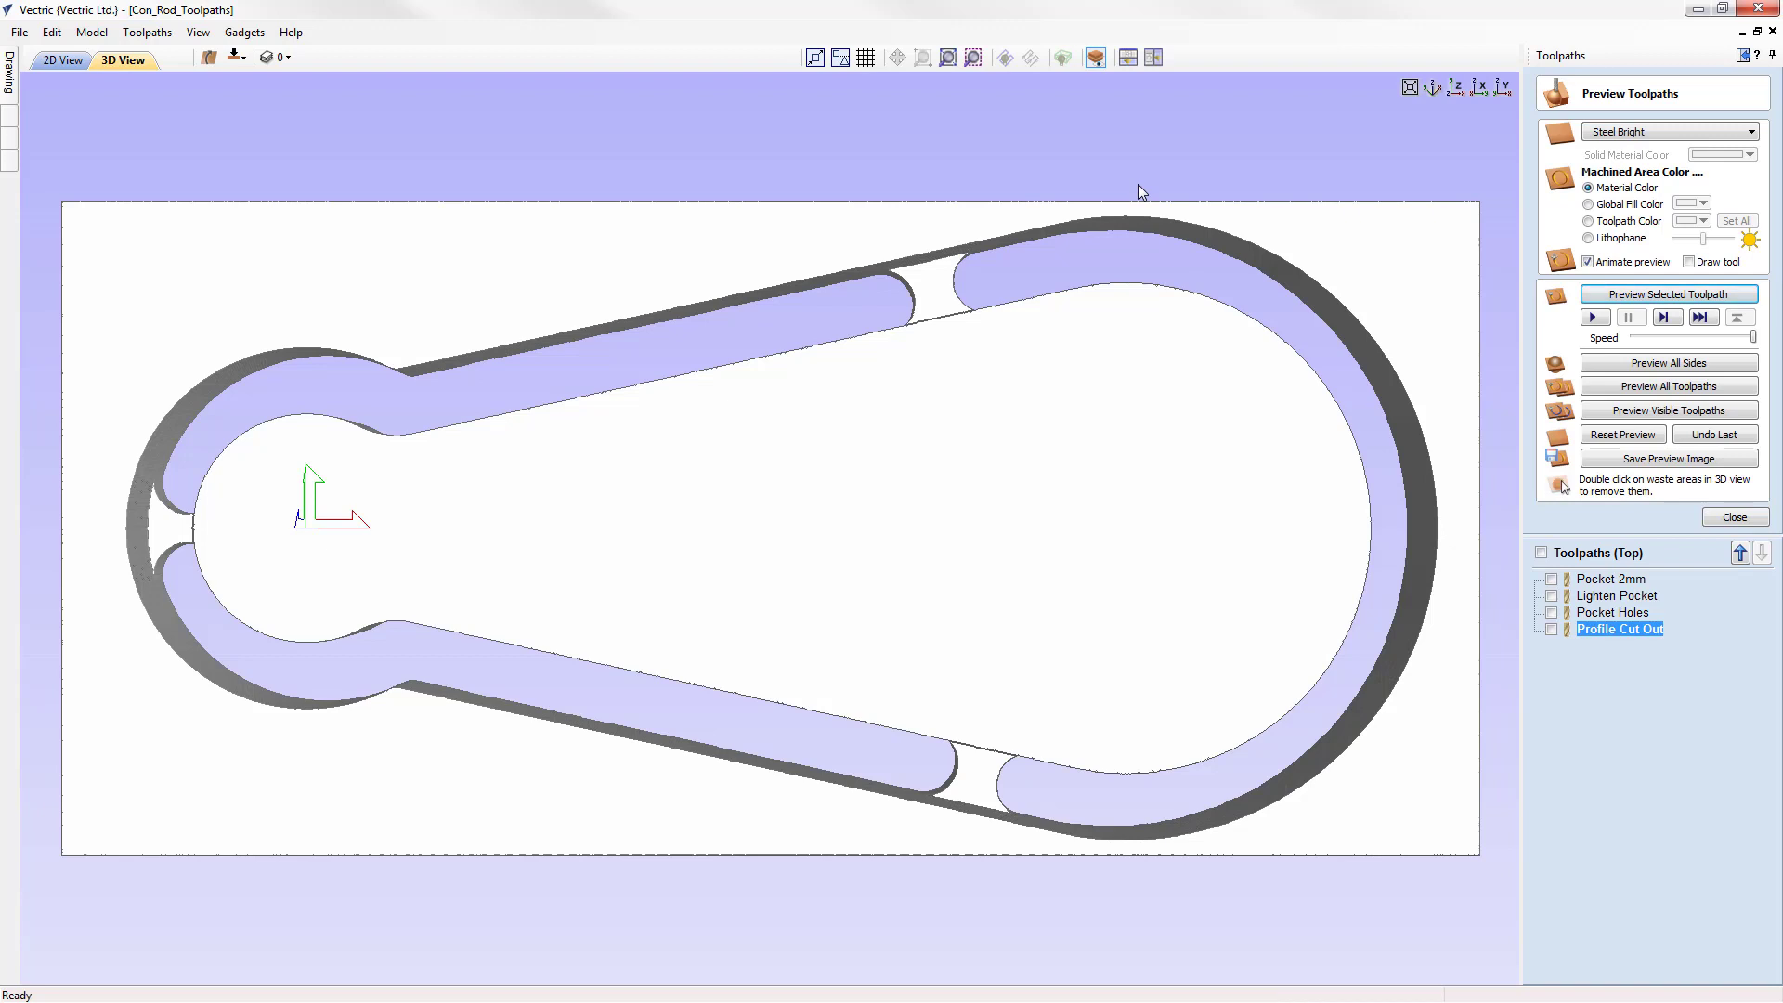
Step: Tile the 2D and 3D windows side by side, trying the active-window and stacked-layout toggles
{"action": "left_click", "coordinate": [1128, 59]}
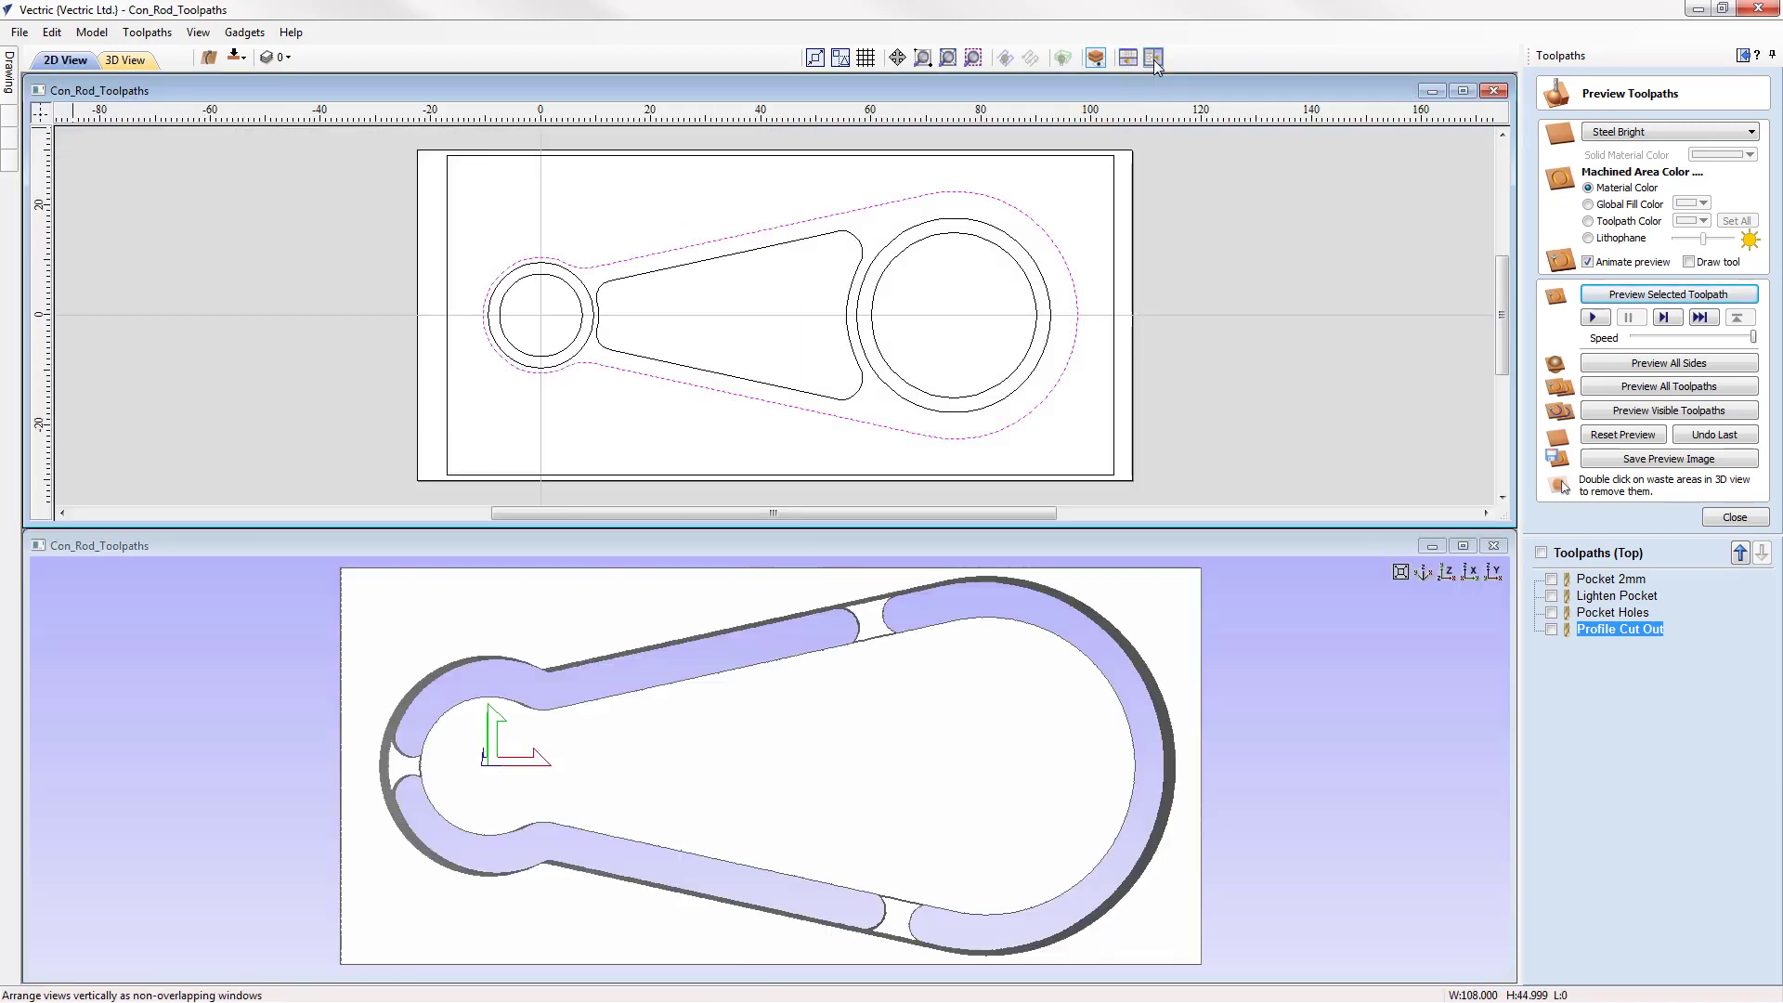
{"action": "left_click", "coordinate": [1153, 58]}
{"action": "left_click", "coordinate": [1226, 270]}
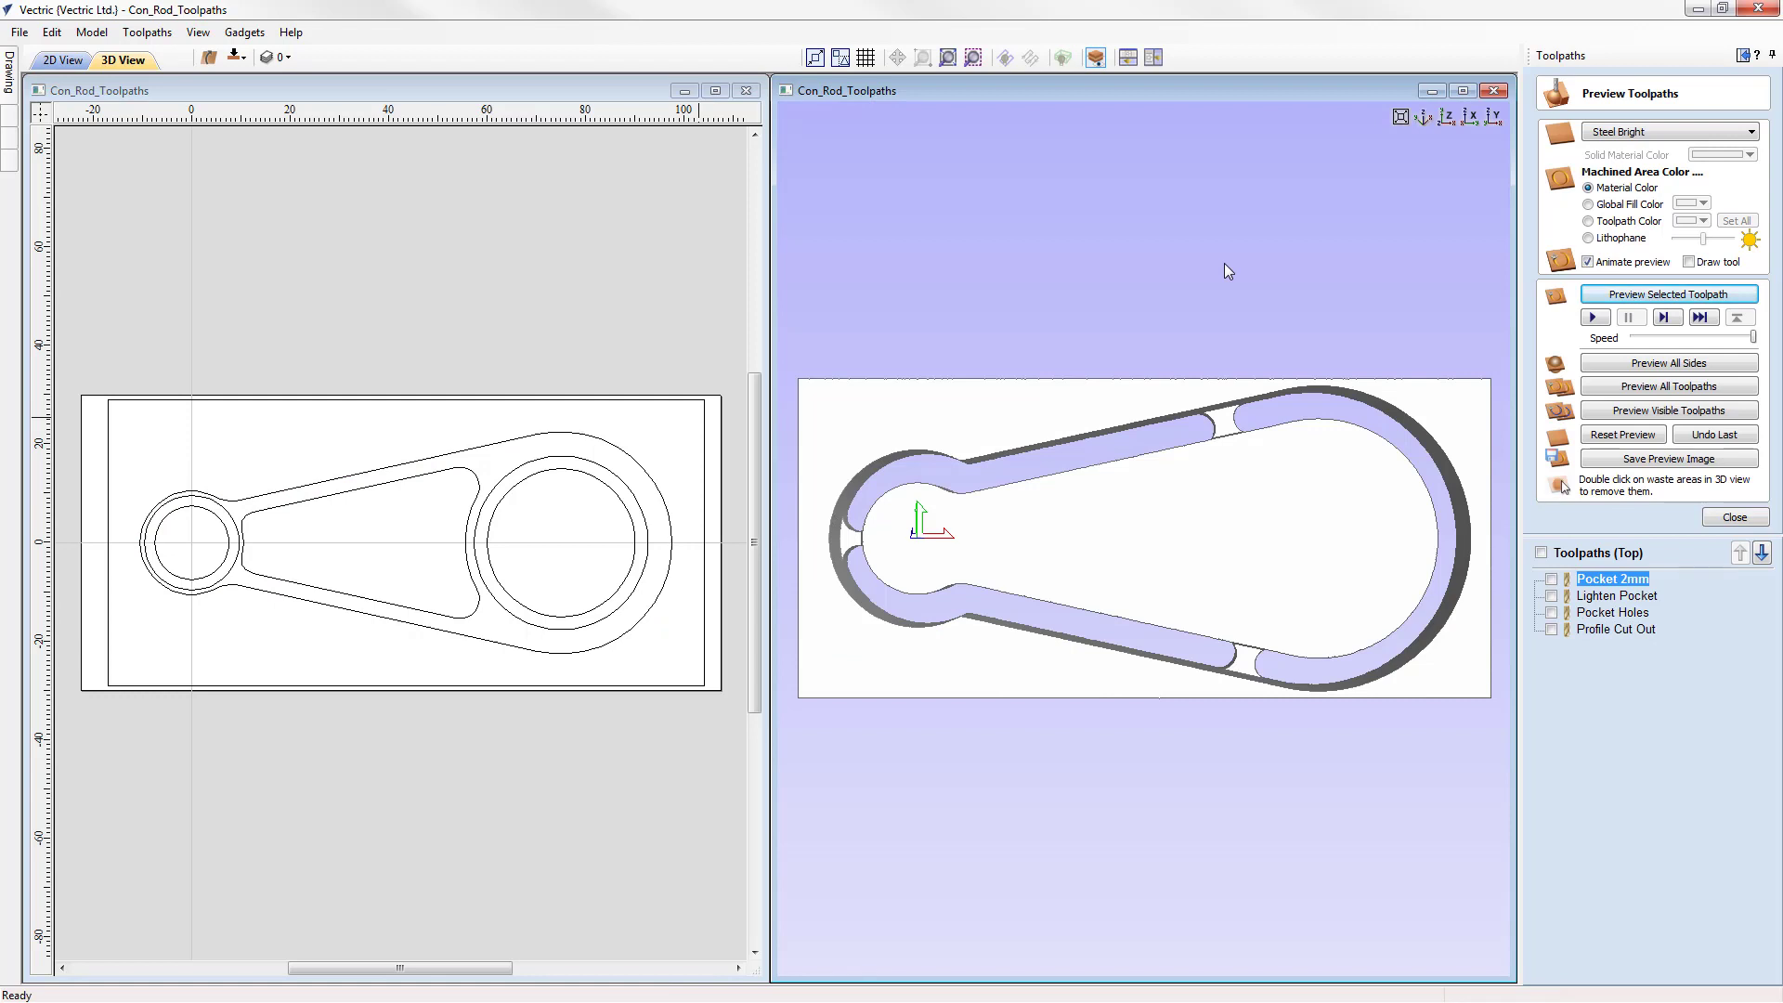
{"action": "key", "text": "F2"}
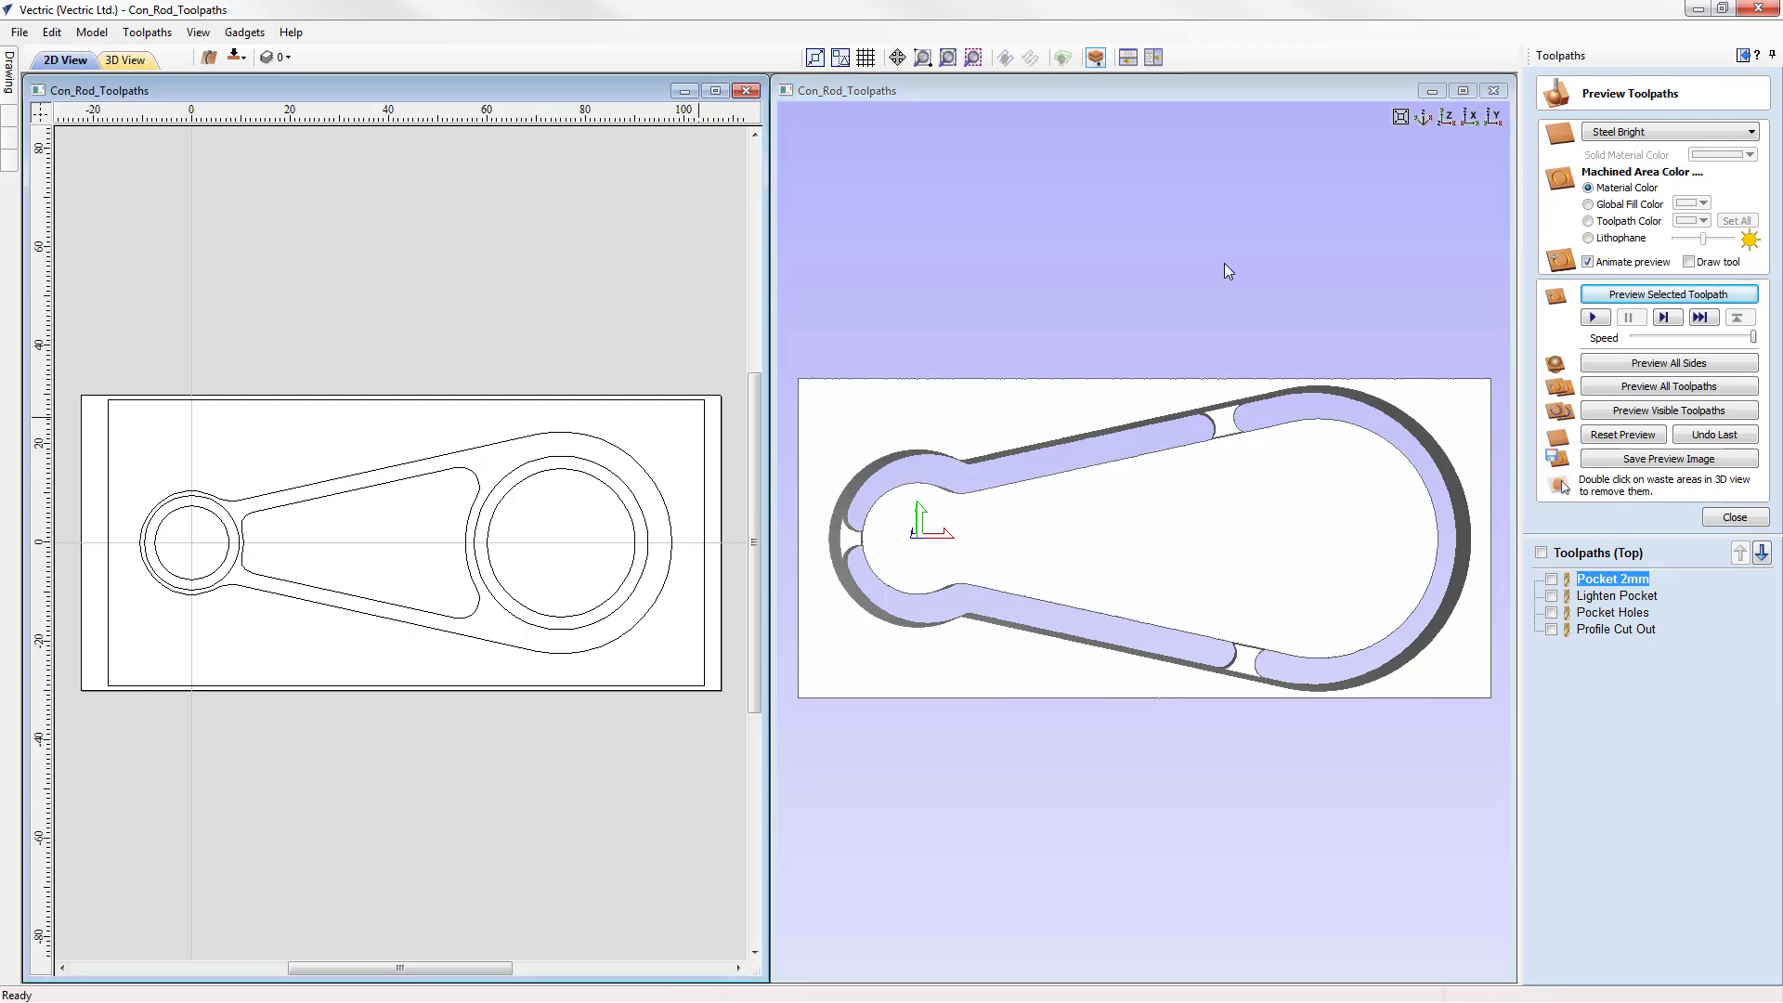
{"action": "key", "text": "F3"}
{"action": "key", "text": "F2"}
{"action": "key", "text": "F4"}
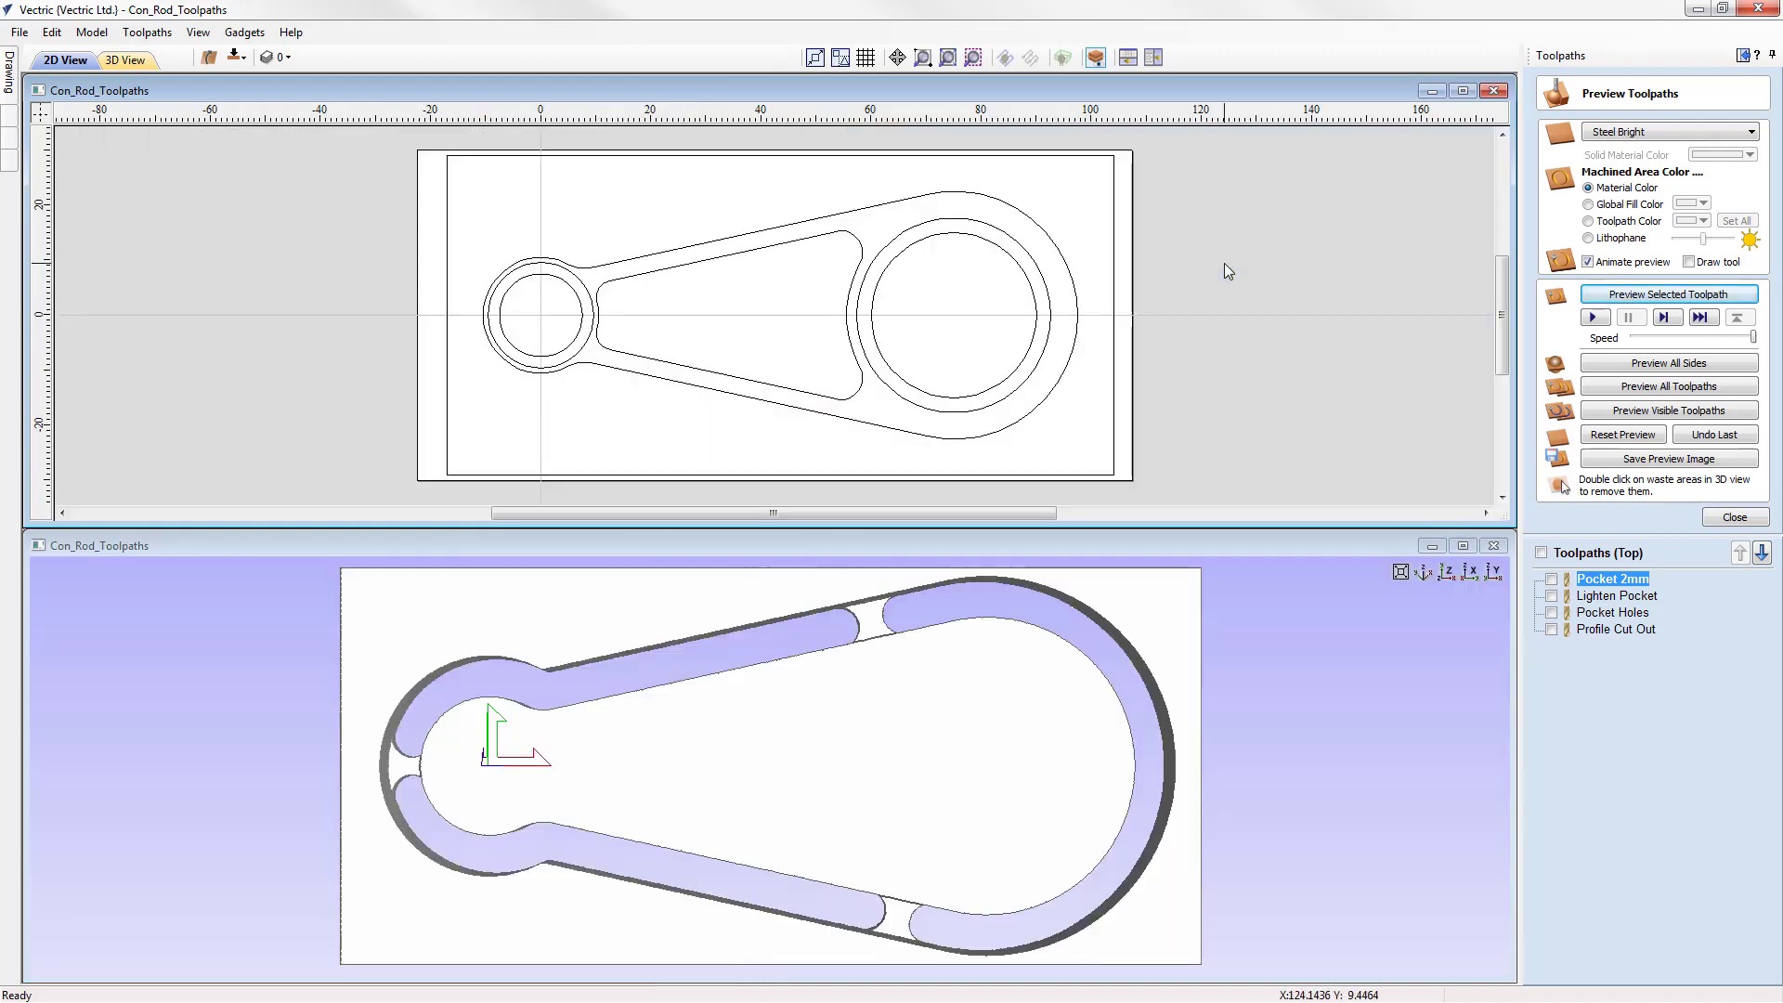
{"action": "key", "text": "F4"}
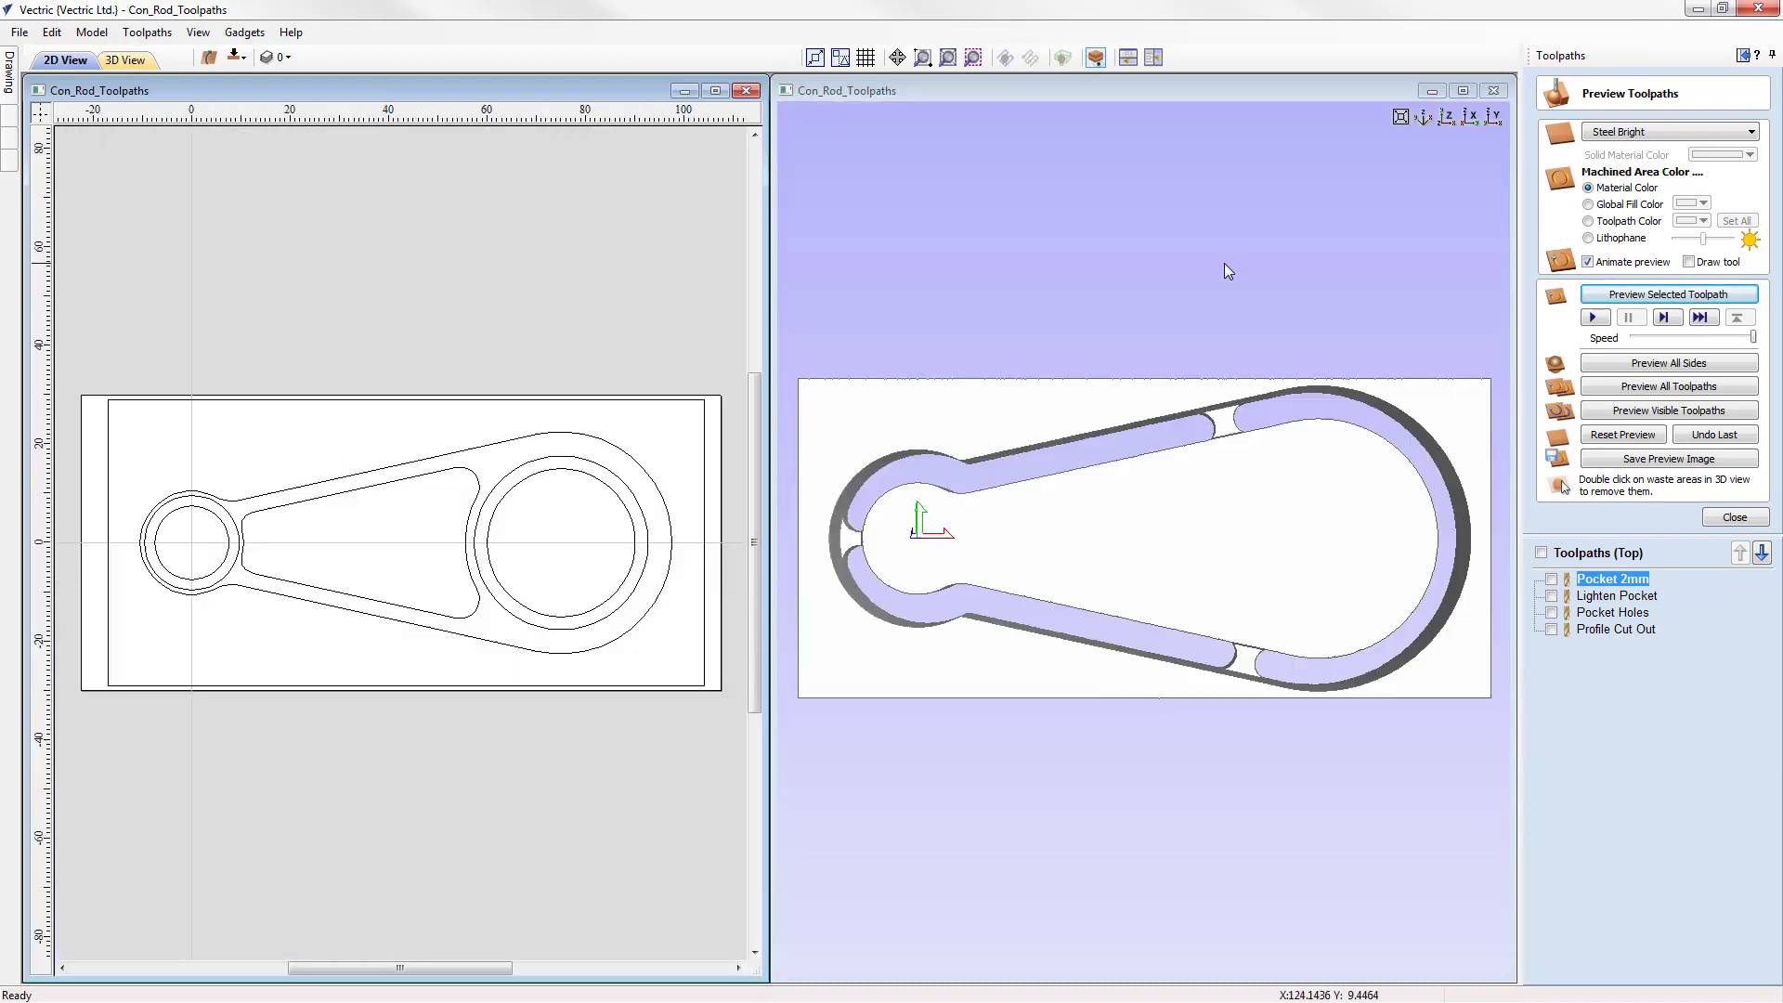
Step: Maximize the 2D window, zoom to fit the job, and flip to the bottom side
{"action": "left_click", "coordinate": [715, 90]}
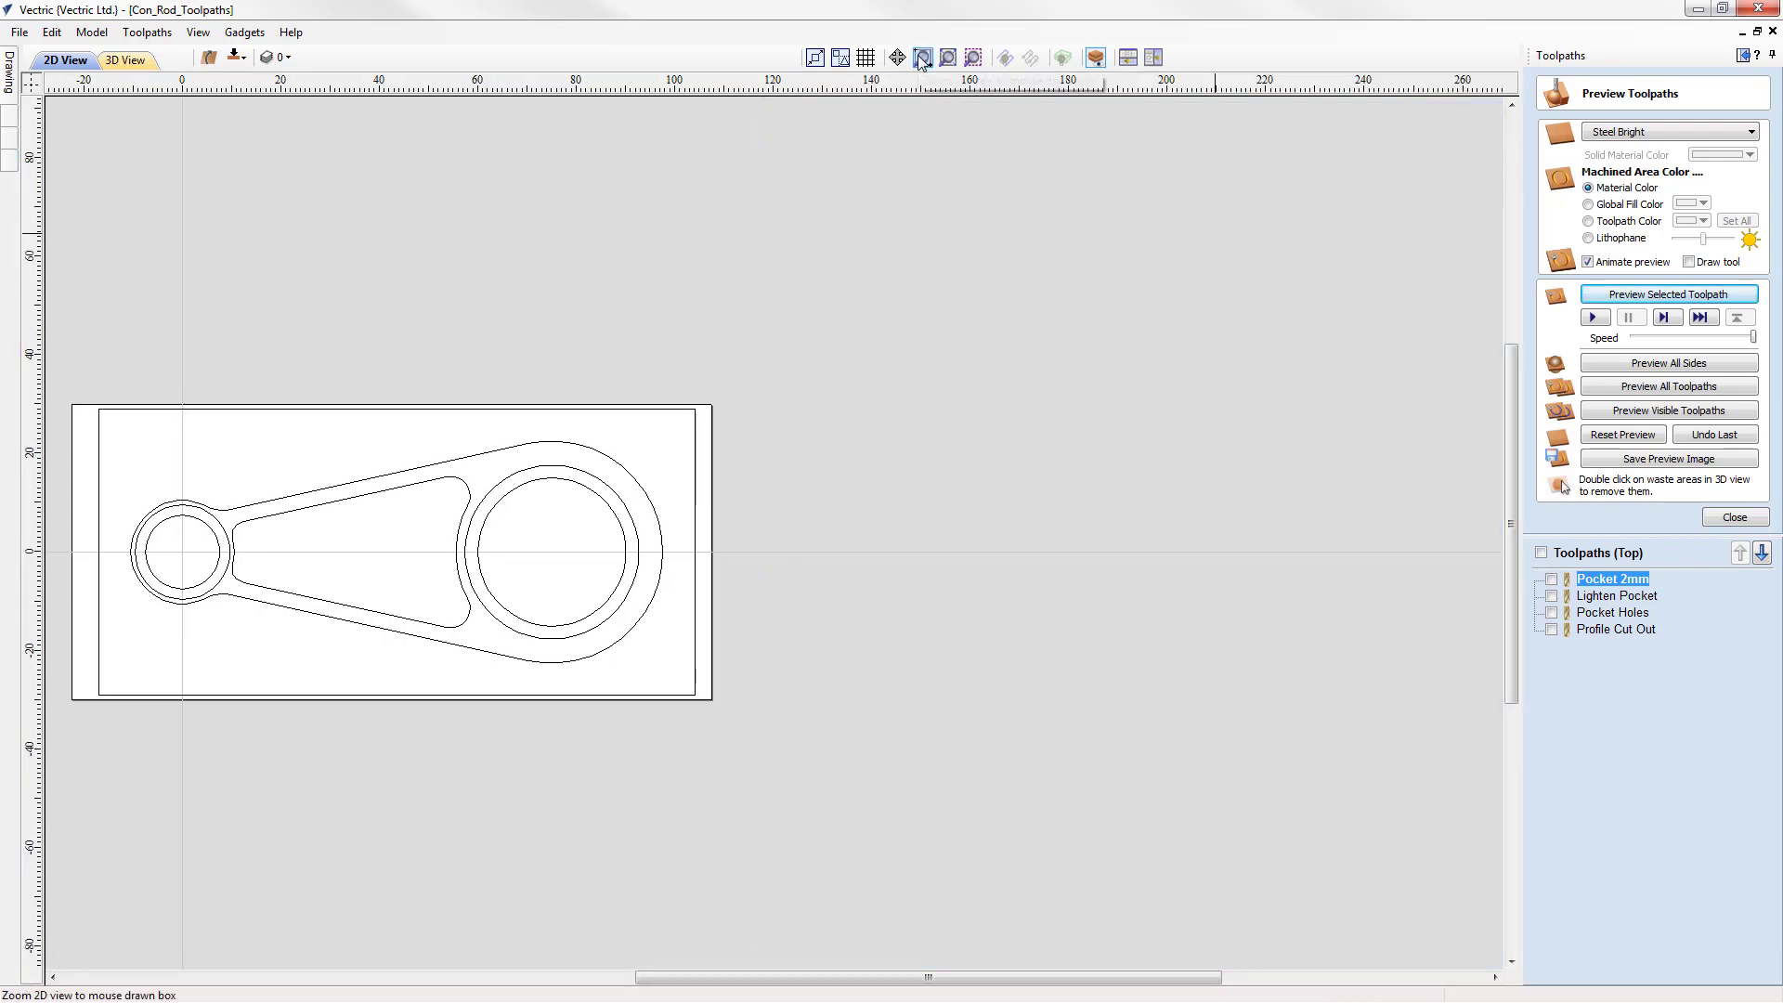
{"action": "left_click", "coordinate": [948, 57]}
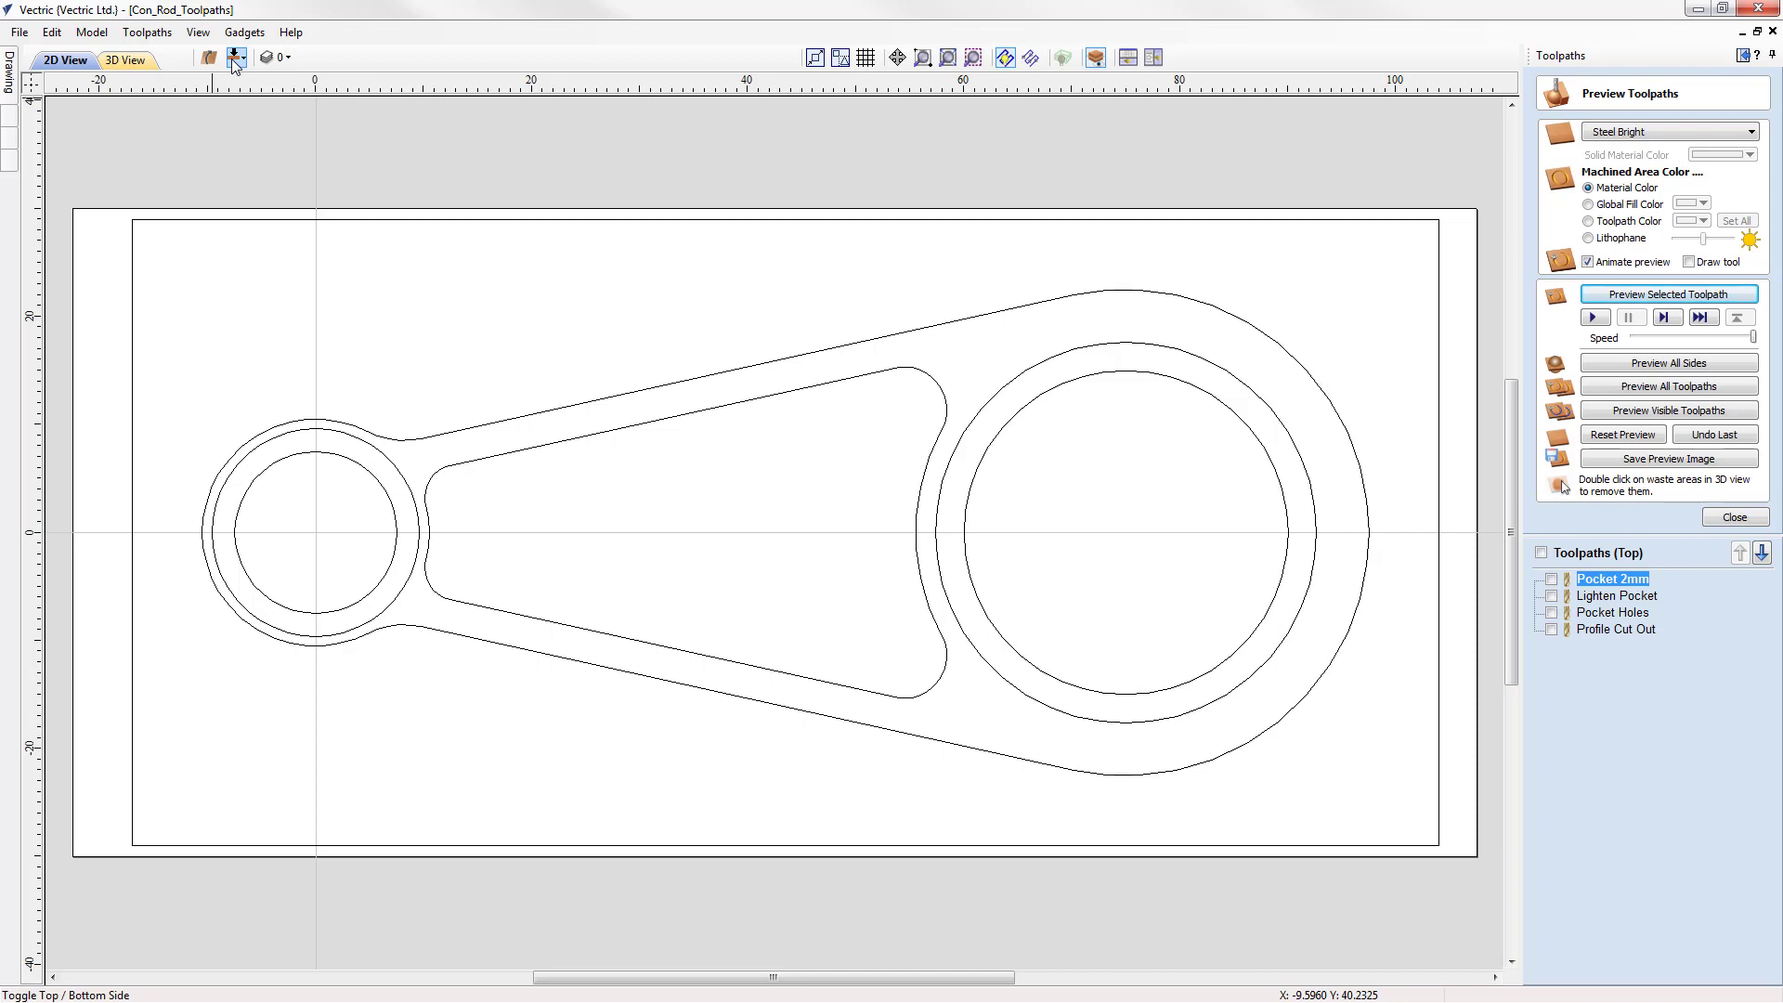
{"action": "left_click", "coordinate": [235, 58]}
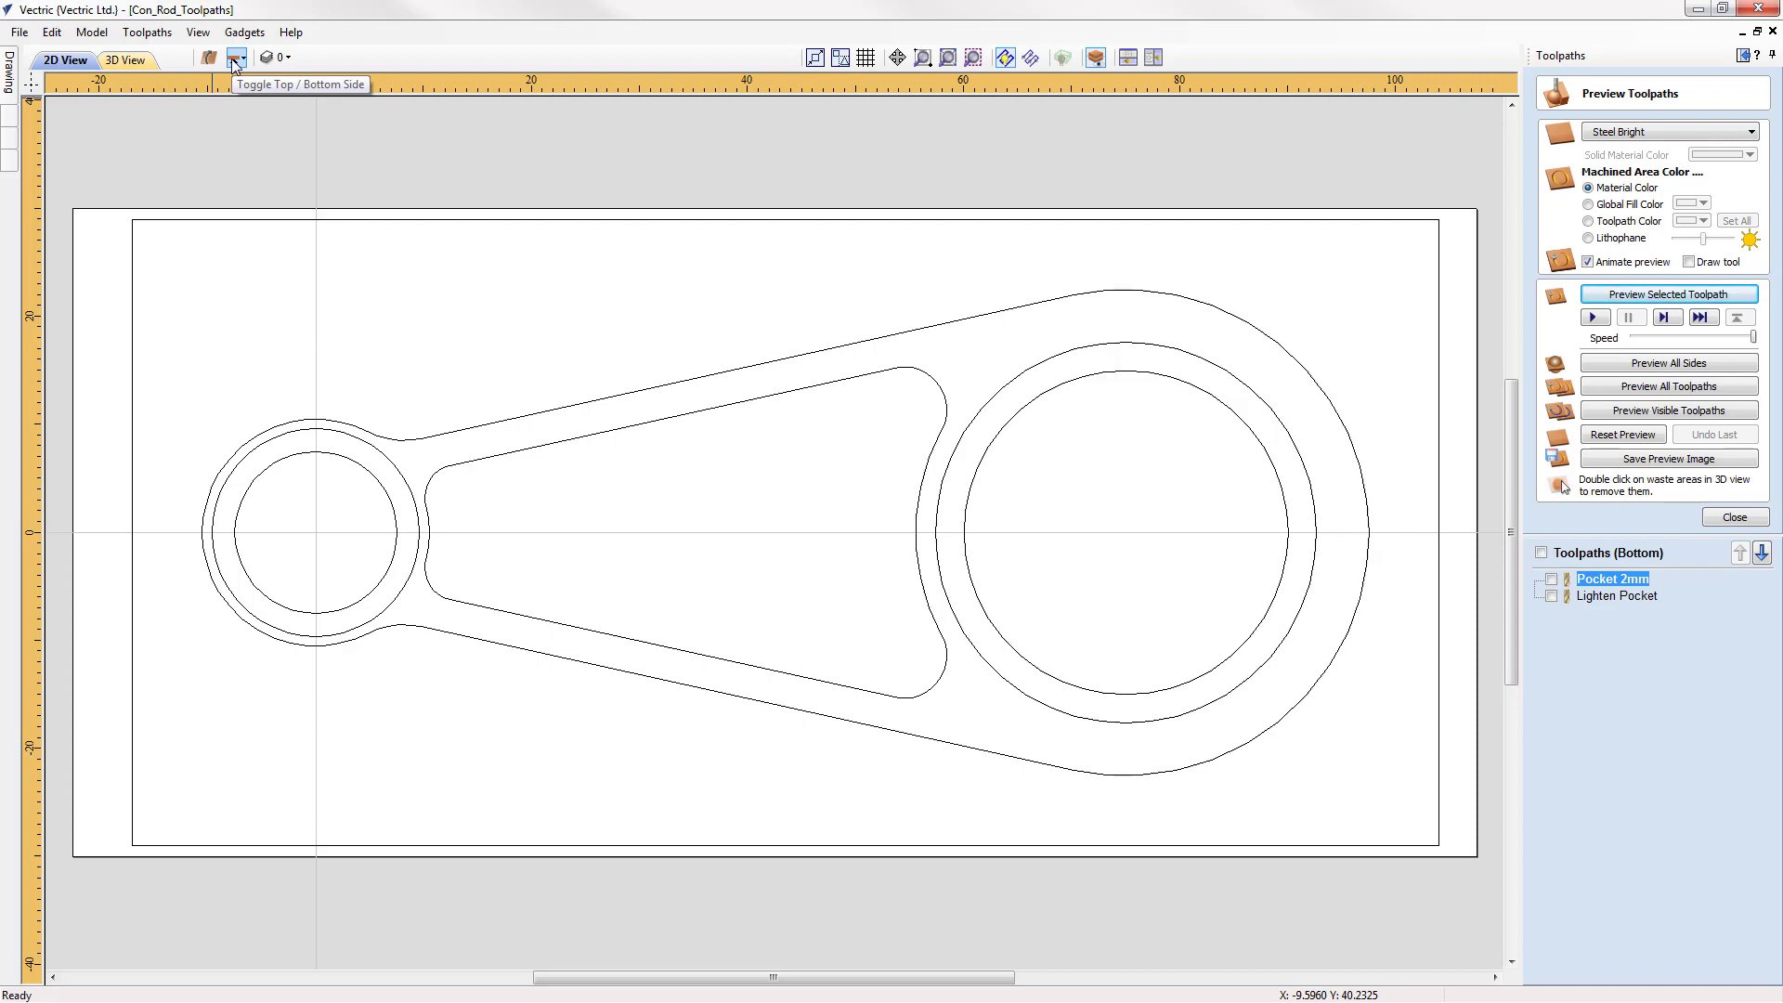
{"action": "left_click", "coordinate": [235, 59]}
{"action": "left_click", "coordinate": [235, 59]}
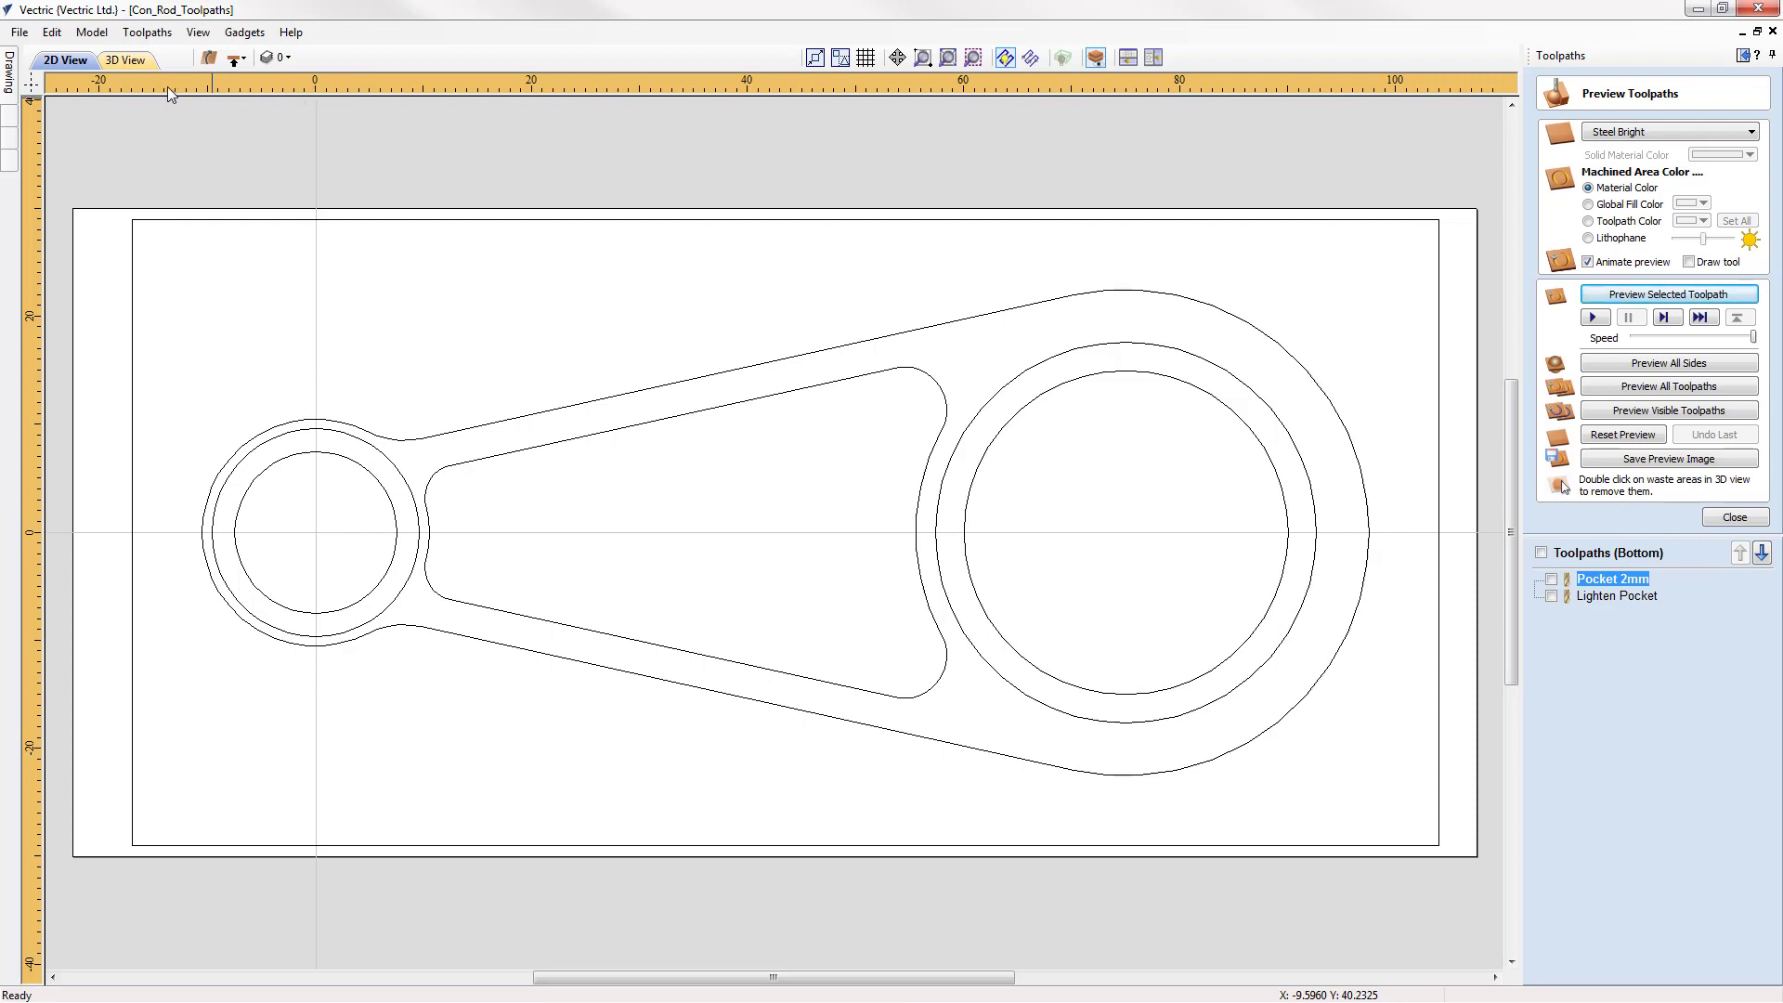
Step: Return to the top side, check the layer list, and toggle the snapping grid on and off
{"action": "left_click", "coordinate": [235, 59]}
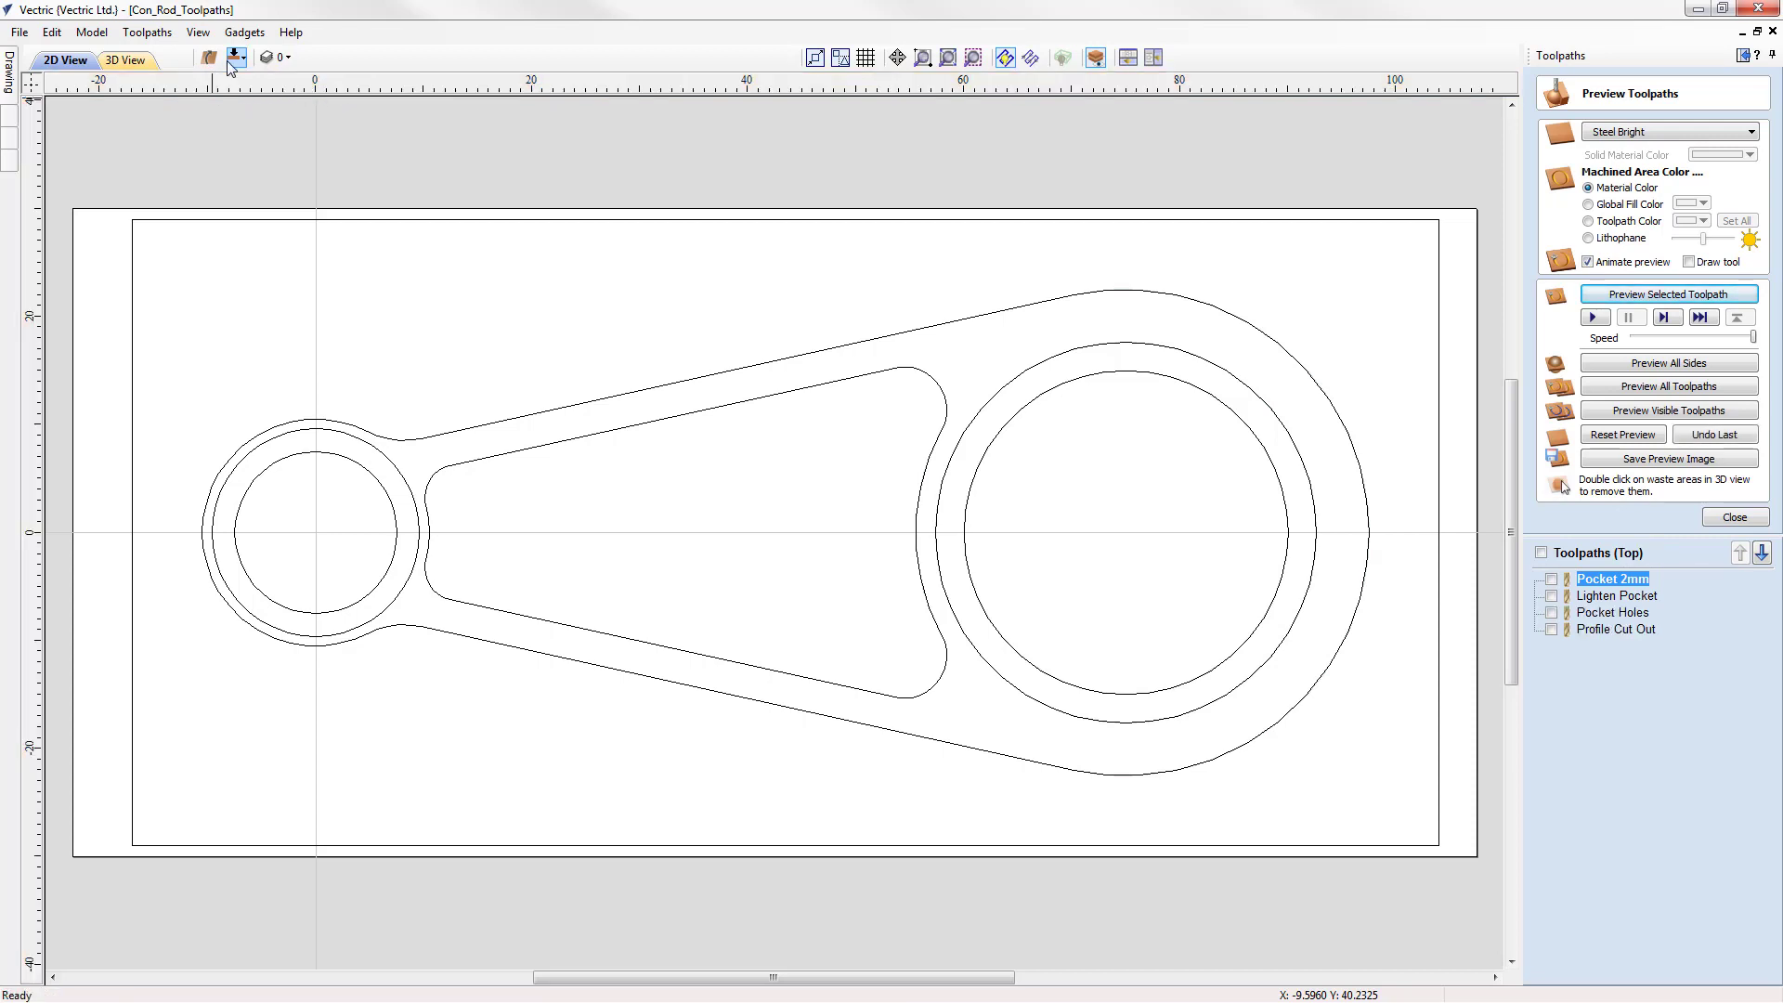
{"action": "left_click", "coordinate": [288, 58]}
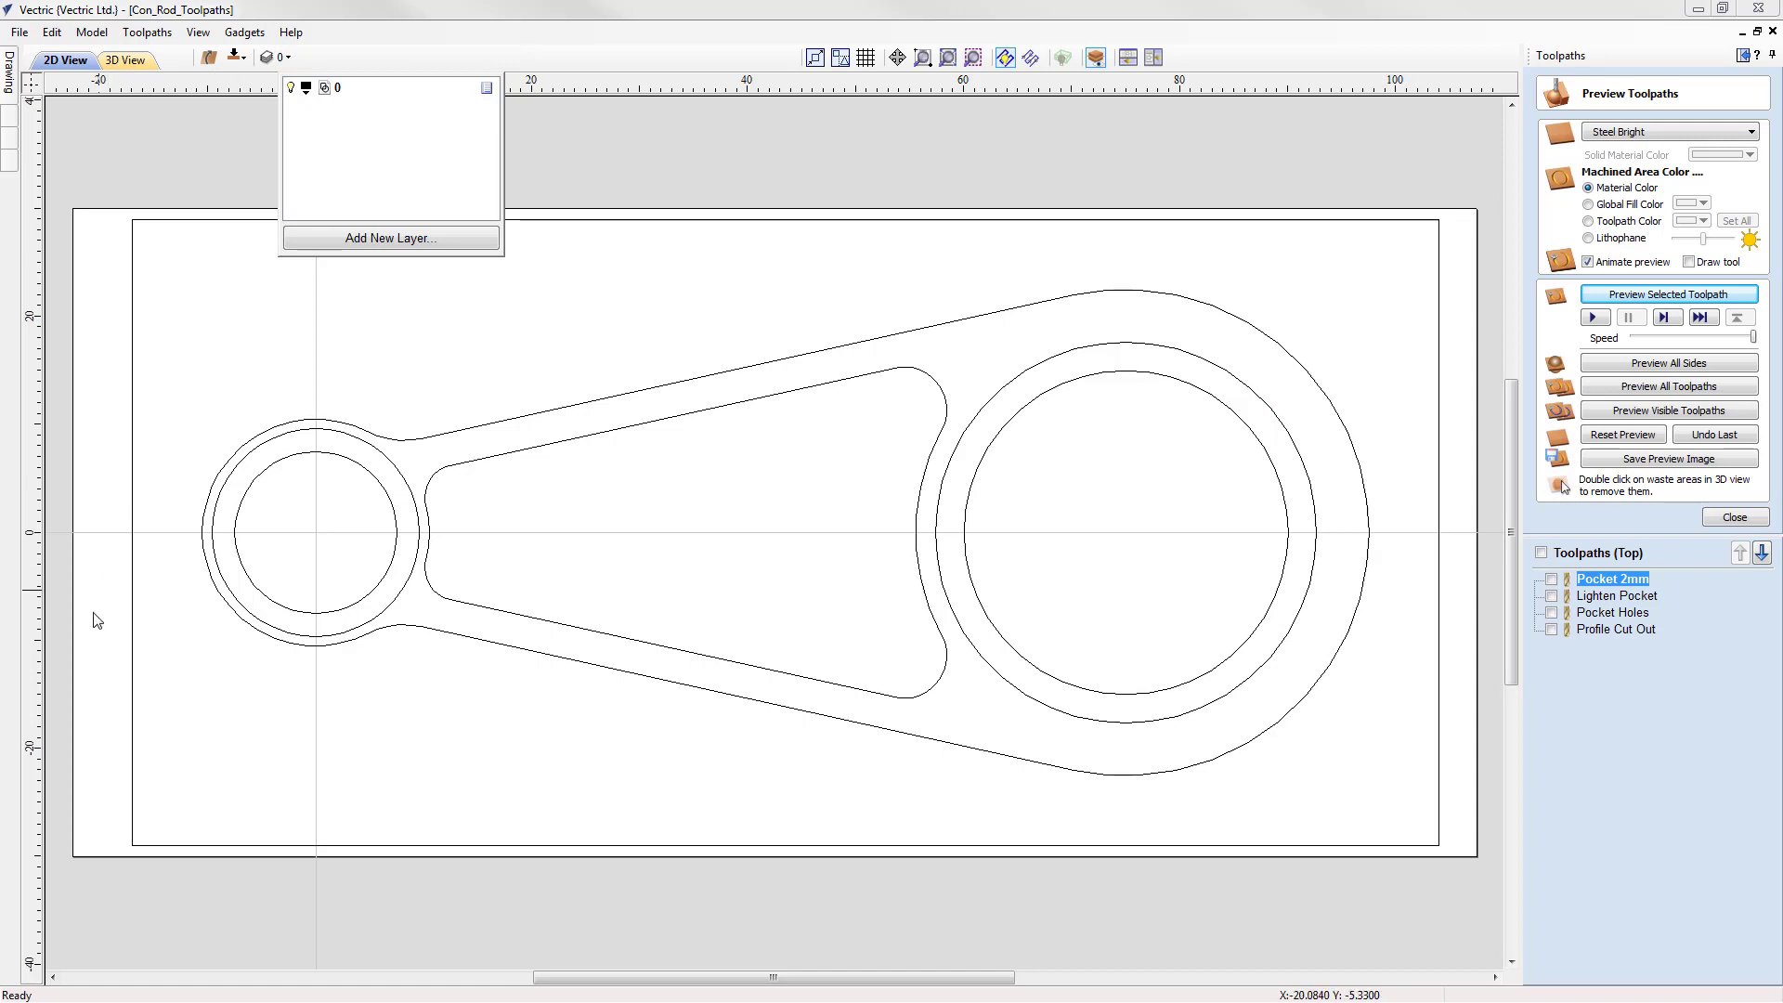
{"action": "left_click", "coordinate": [286, 61]}
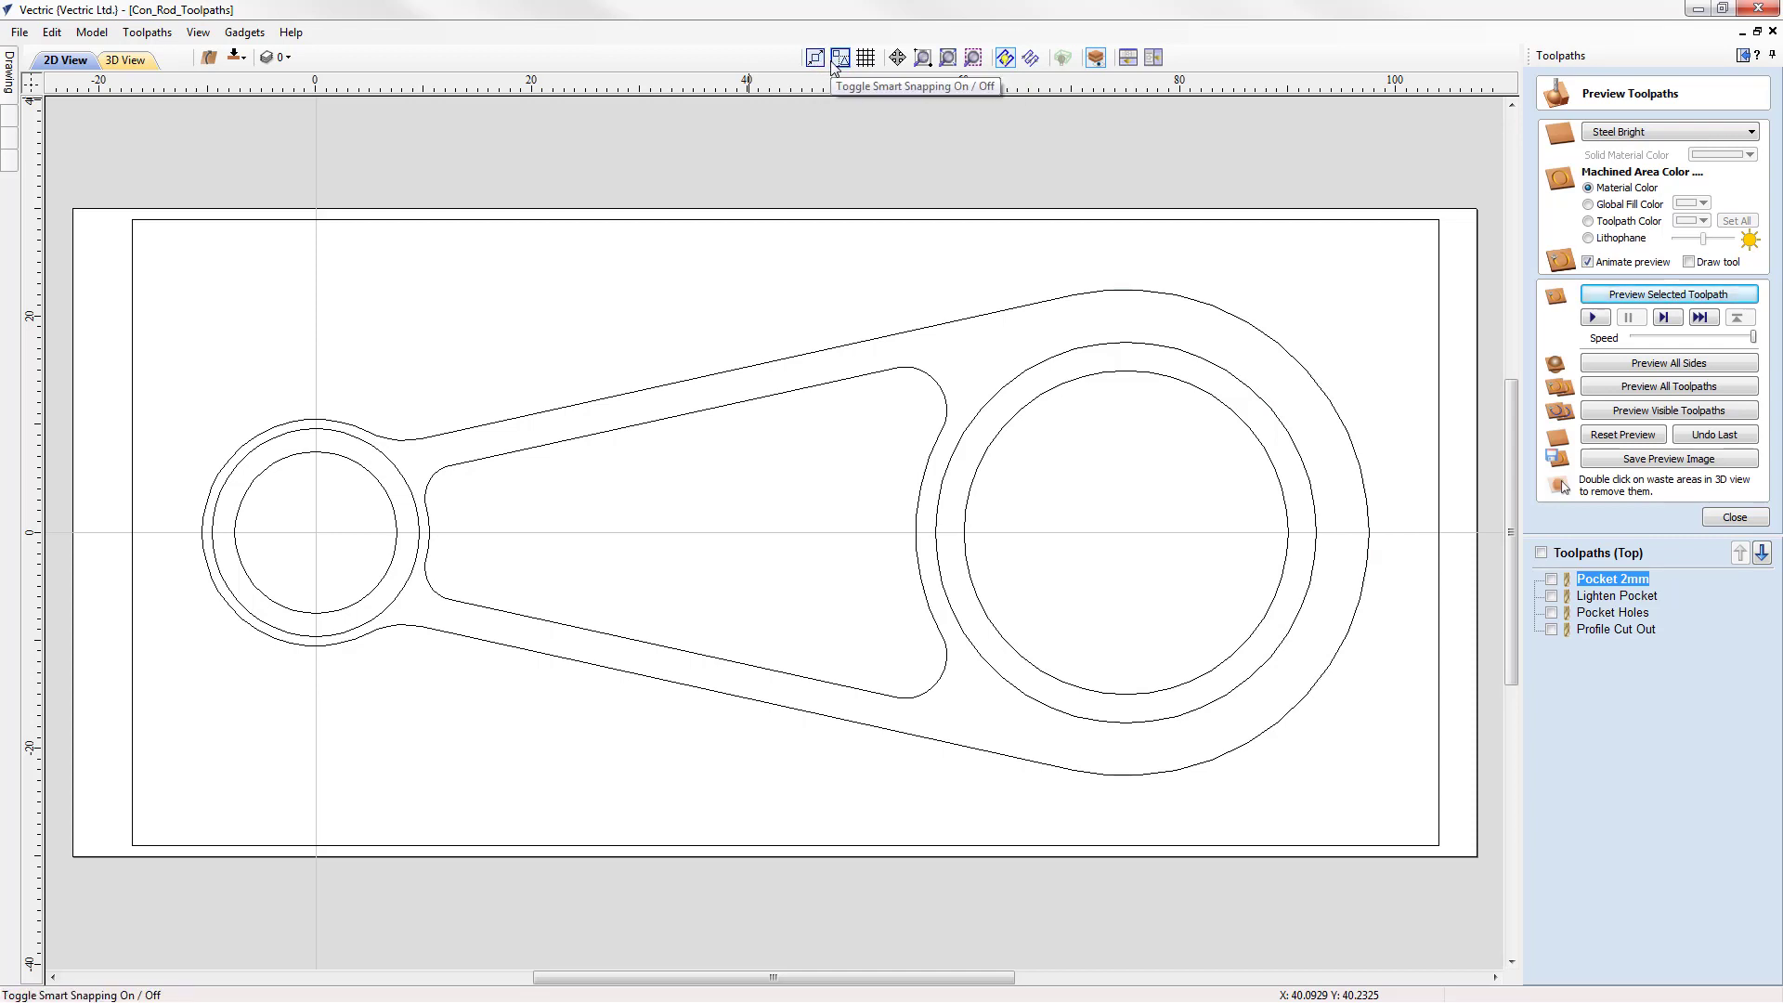
{"action": "left_click", "coordinate": [865, 58]}
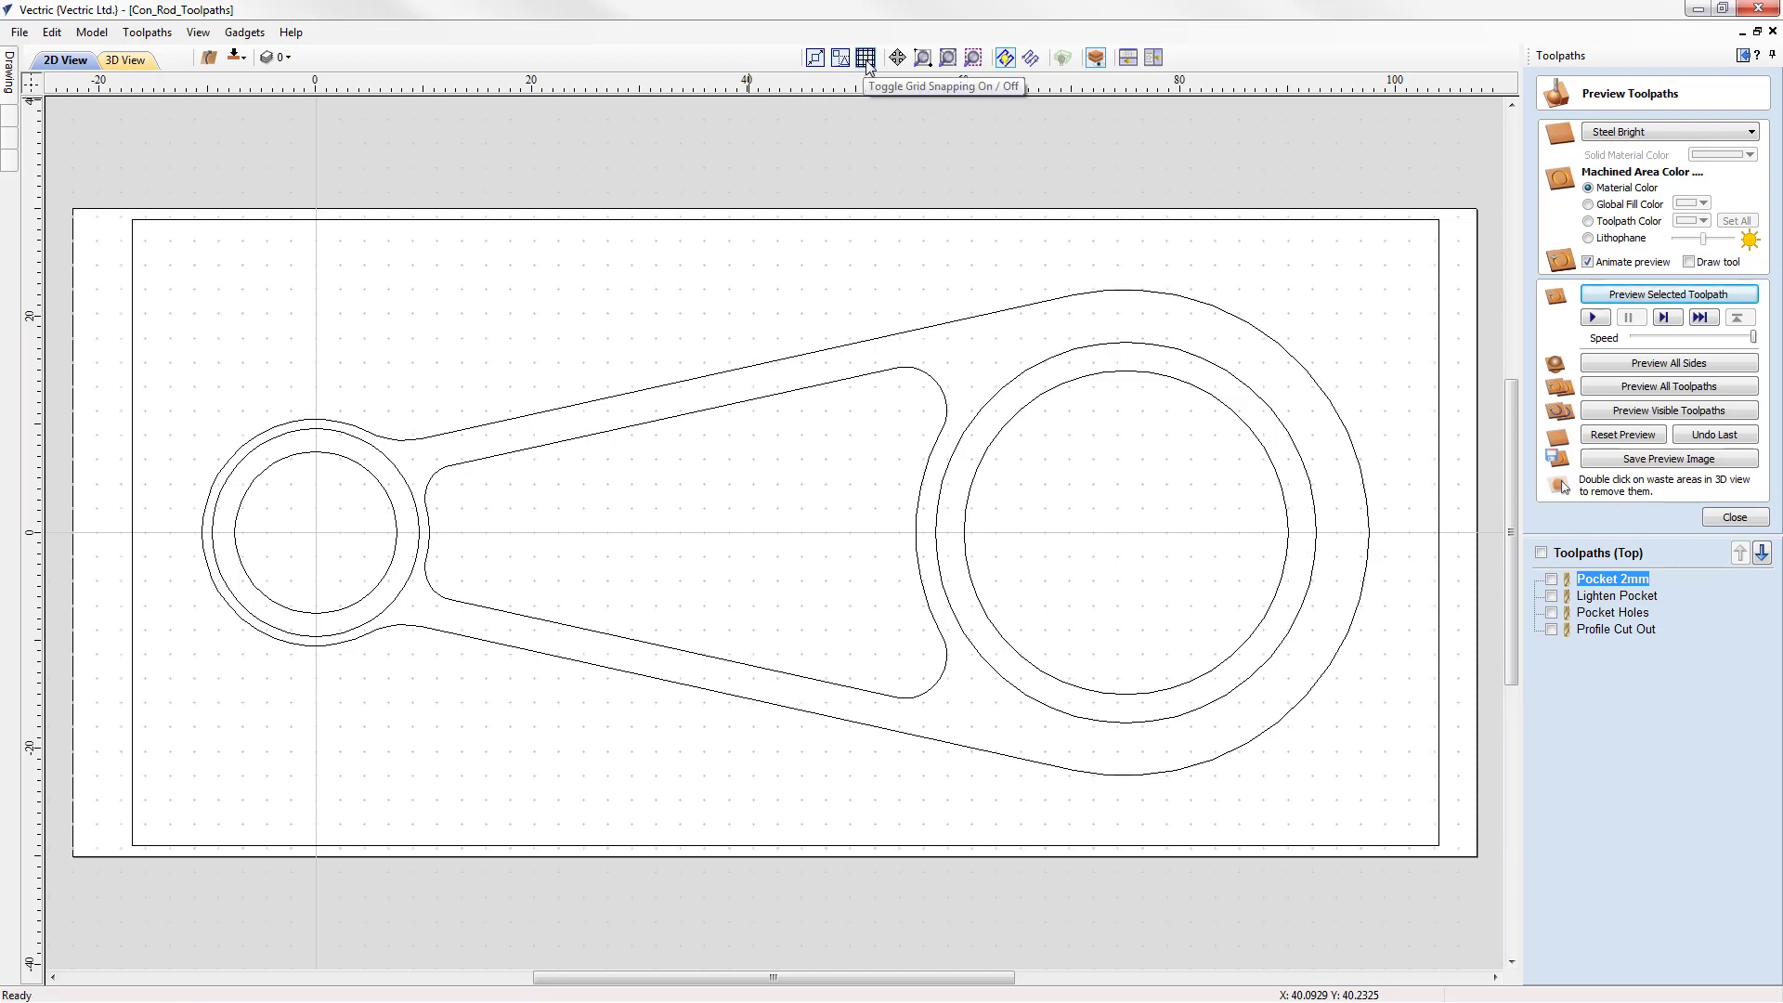
{"action": "left_click", "coordinate": [865, 58]}
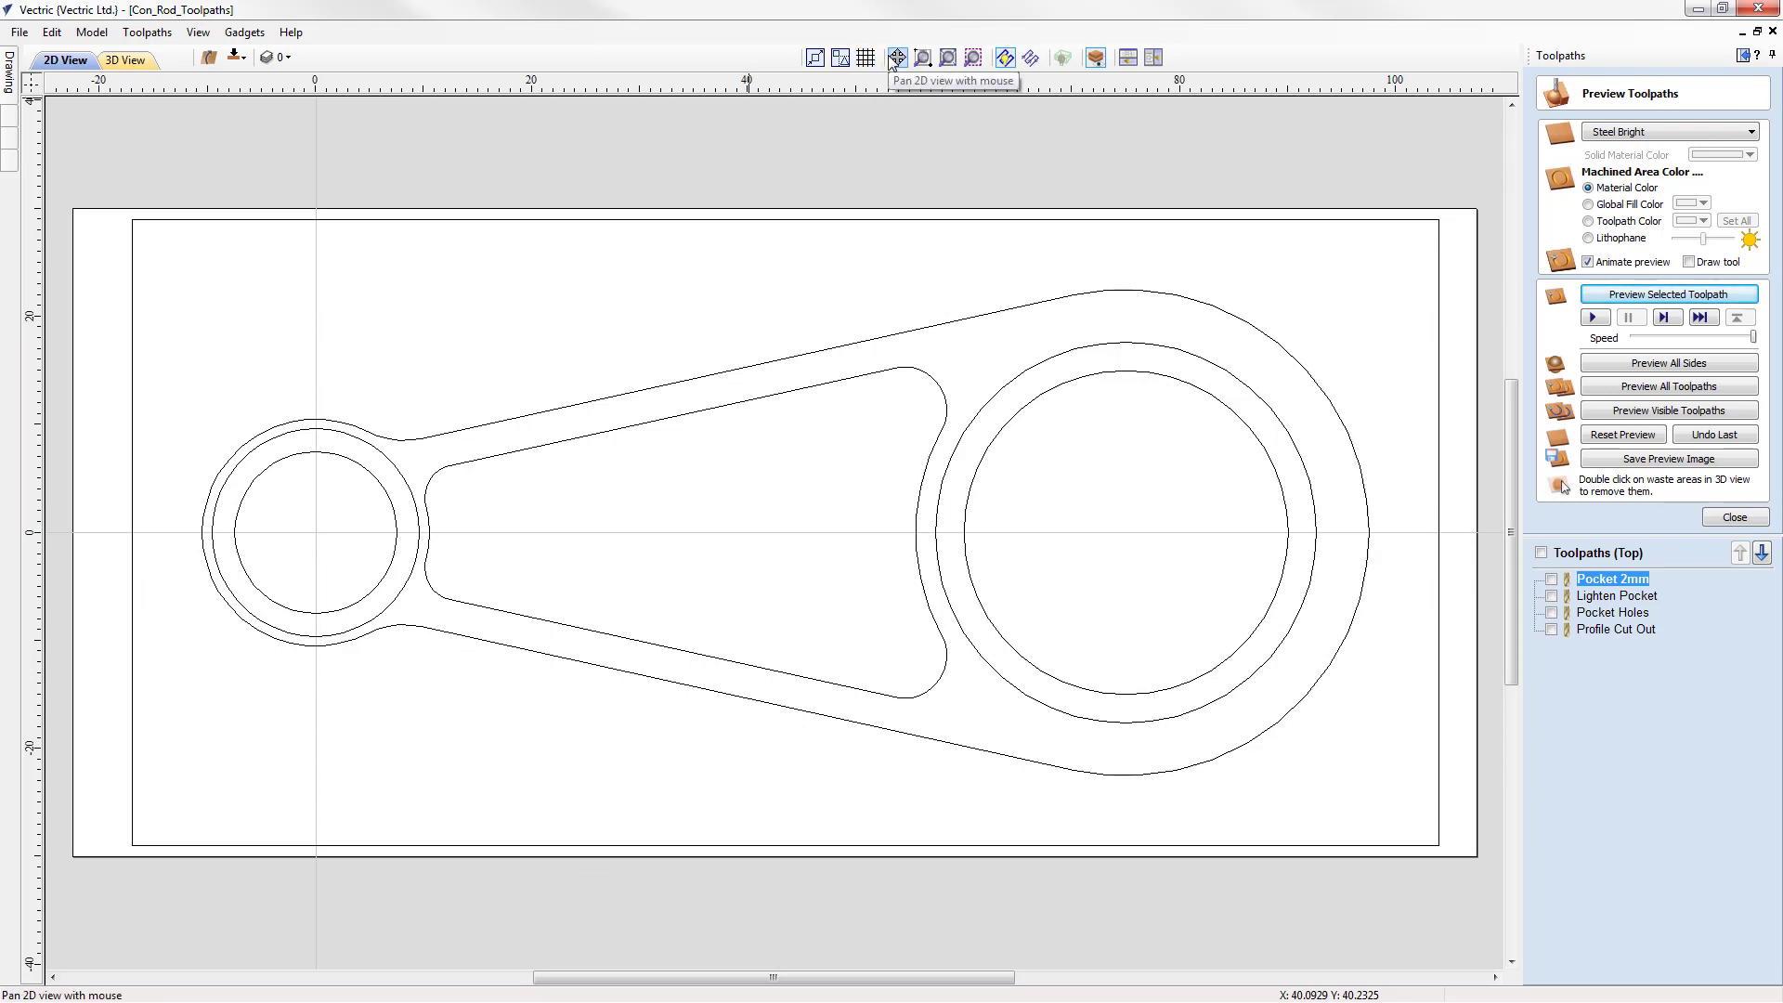
Step: Pan the drawing, zoom into the con rod's small end, then zoom back to fit
{"action": "left_click", "coordinate": [894, 59]}
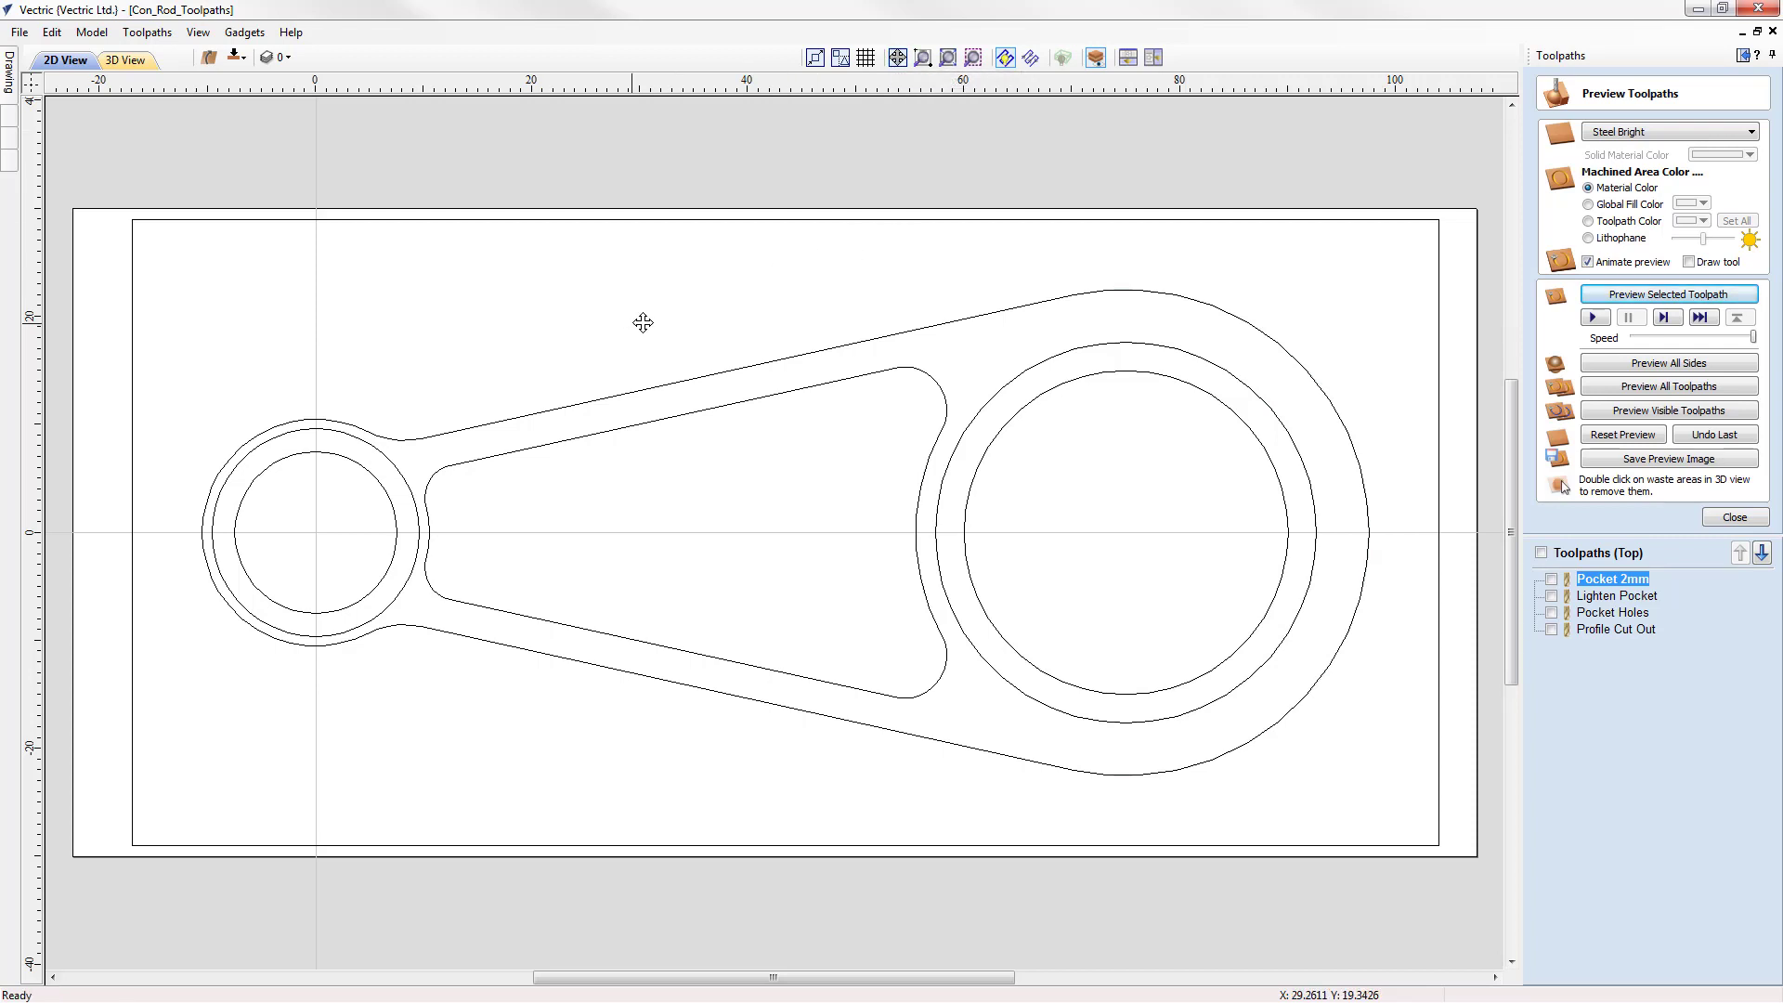
{"action": "mouse_move", "coordinate": [643, 322]}
{"action": "left_mouse_down"}
{"action": "mouse_move", "coordinate": [960, 310]}
{"action": "mouse_move", "coordinate": [959, 482]}
{"action": "mouse_move", "coordinate": [709, 482]}
{"action": "mouse_move", "coordinate": [605, 293]}
{"action": "mouse_move", "coordinate": [740, 482]}
{"action": "mouse_move", "coordinate": [952, 493]}
{"action": "mouse_move", "coordinate": [827, 430]}
{"action": "mouse_move", "coordinate": [800, 477]}
{"action": "left_mouse_up"}
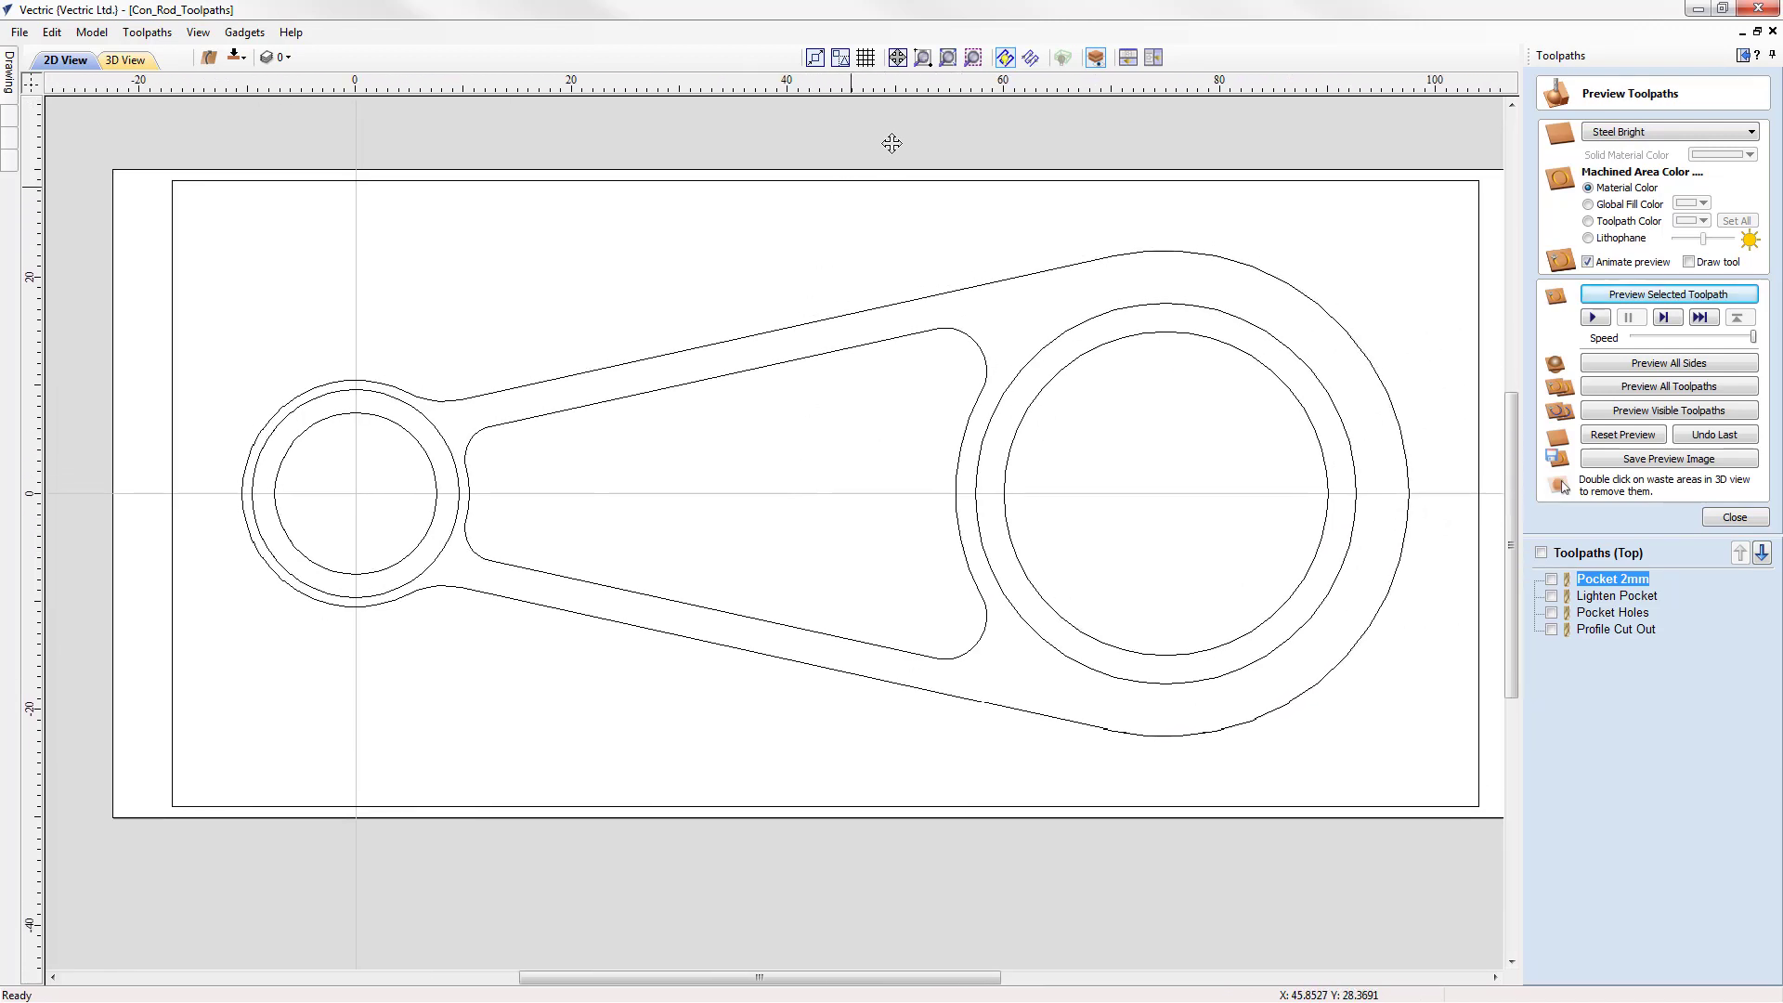
{"action": "left_click", "coordinate": [921, 63]}
{"action": "left_click_drag", "start_coordinate": [207, 301], "coordinate": [561, 674]}
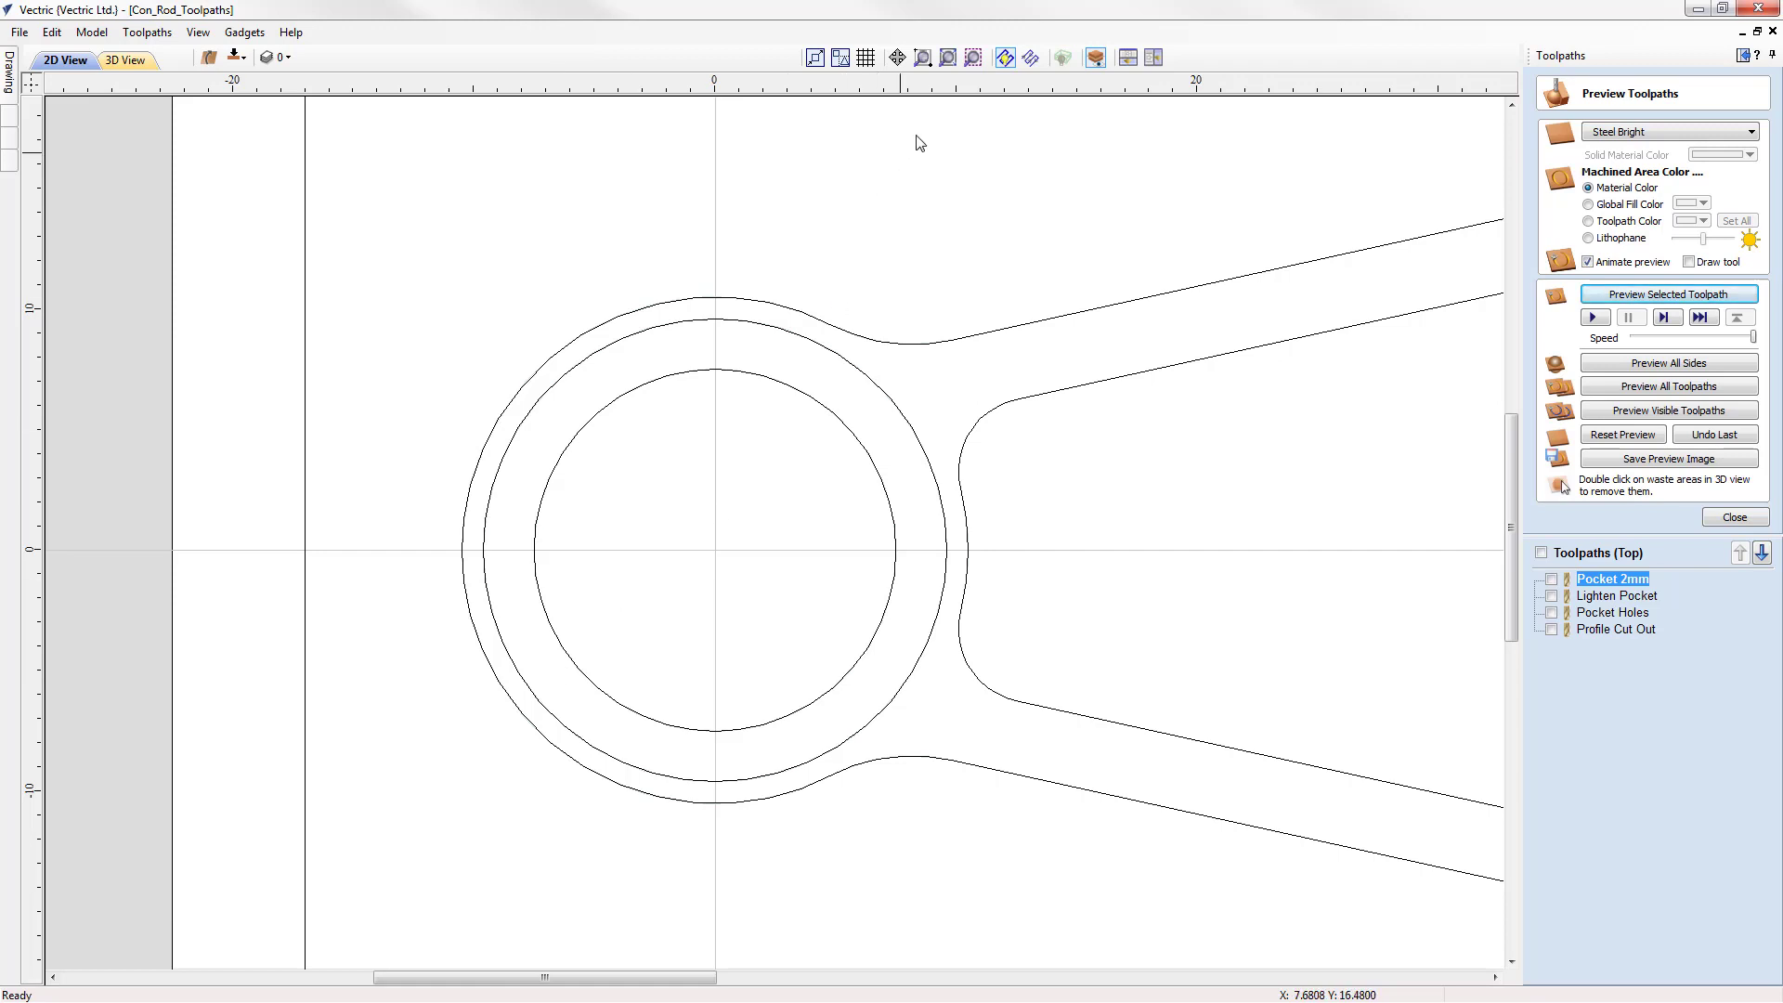
{"action": "left_click", "coordinate": [948, 61]}
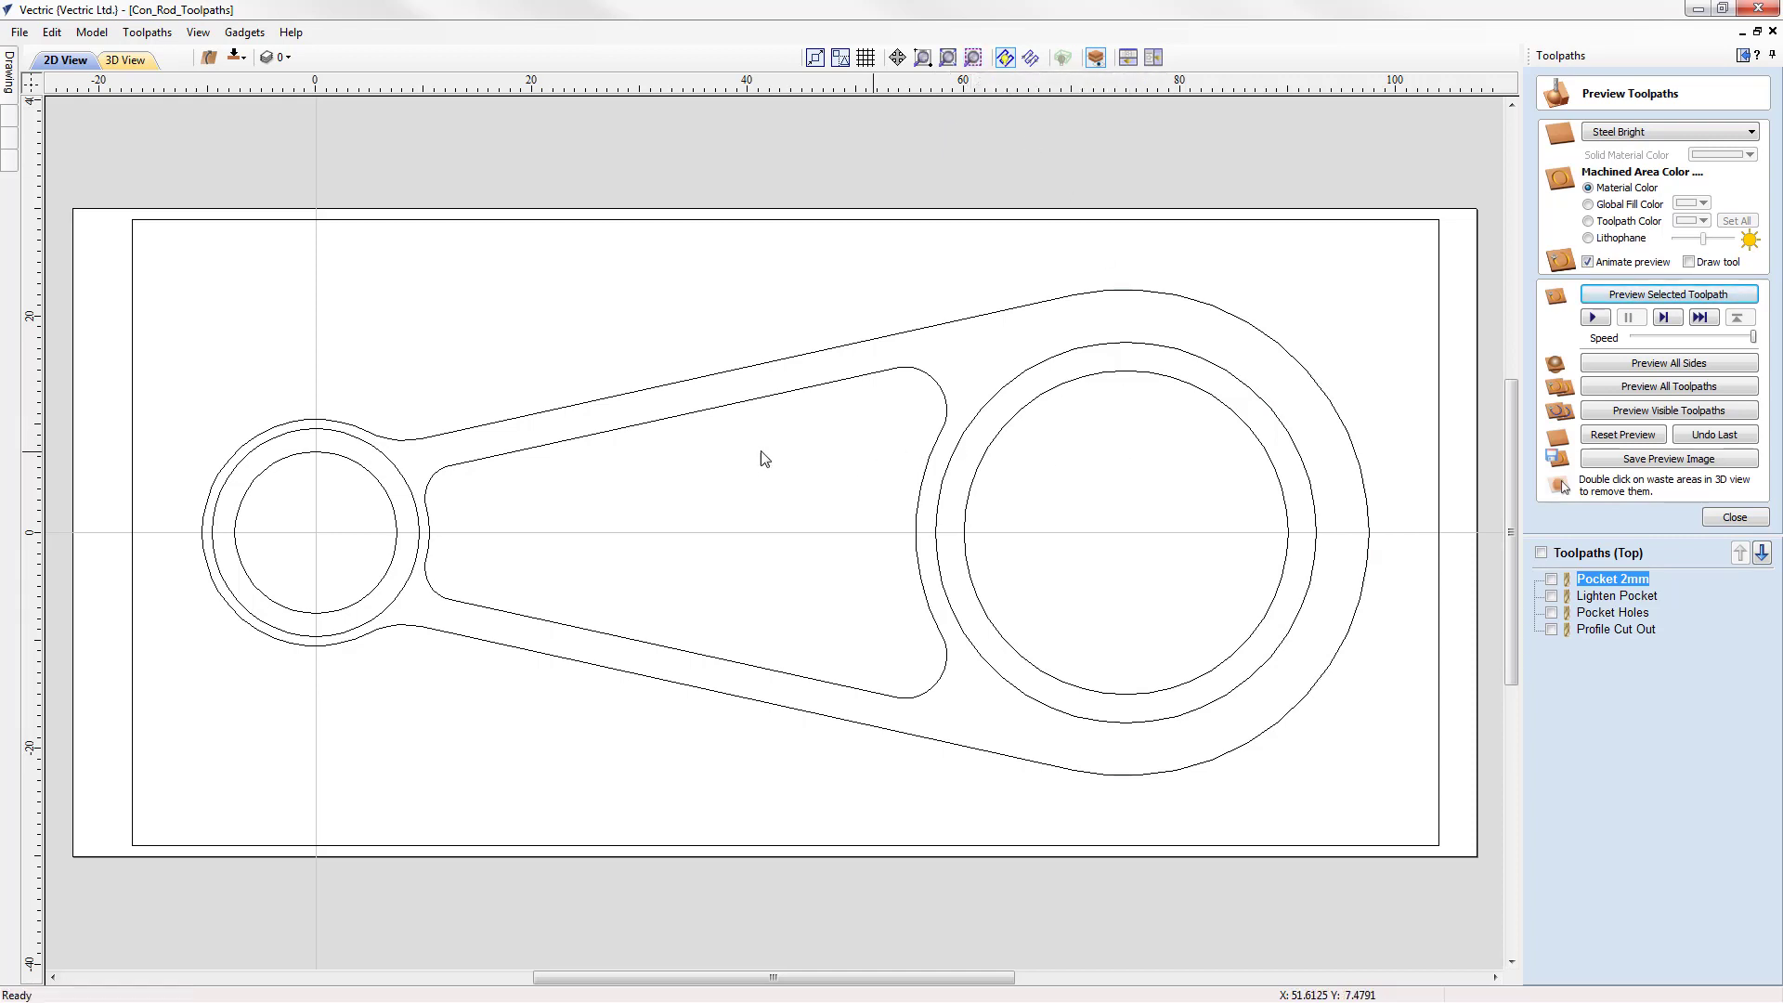
Step: Select the inner lighten-pocket outline and zoom the view to it
{"action": "left_click", "coordinate": [486, 462]}
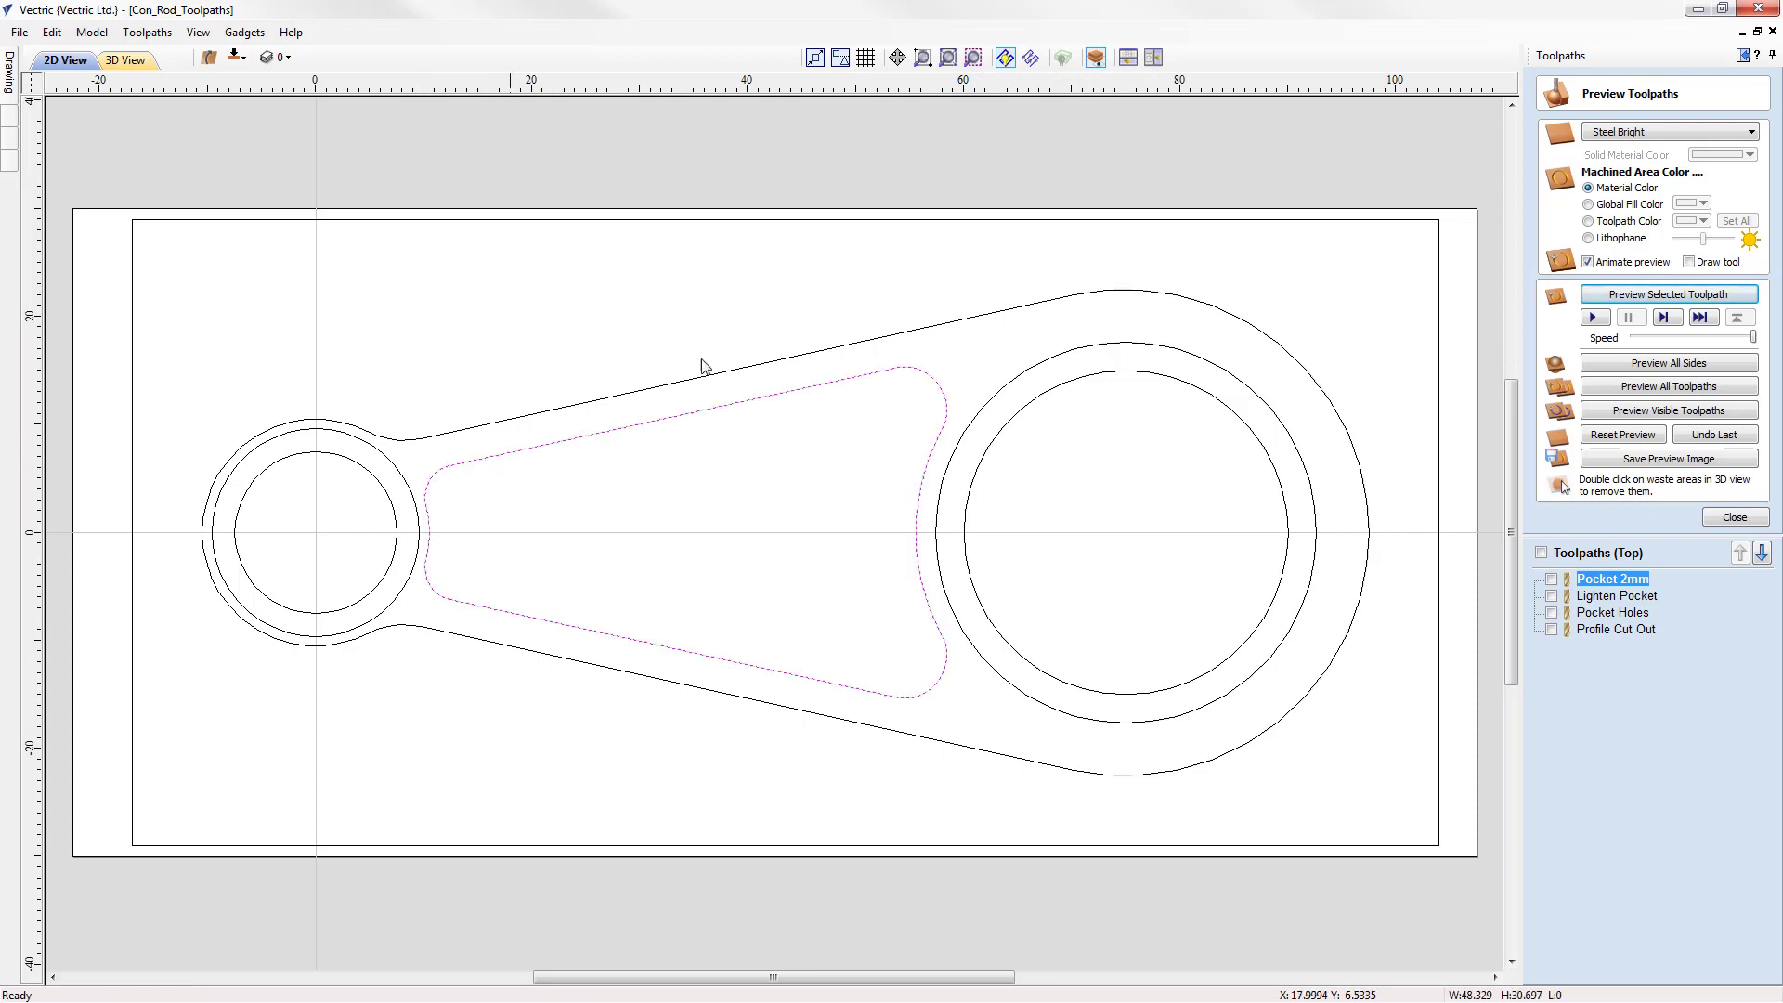
{"action": "left_click", "coordinate": [974, 59]}
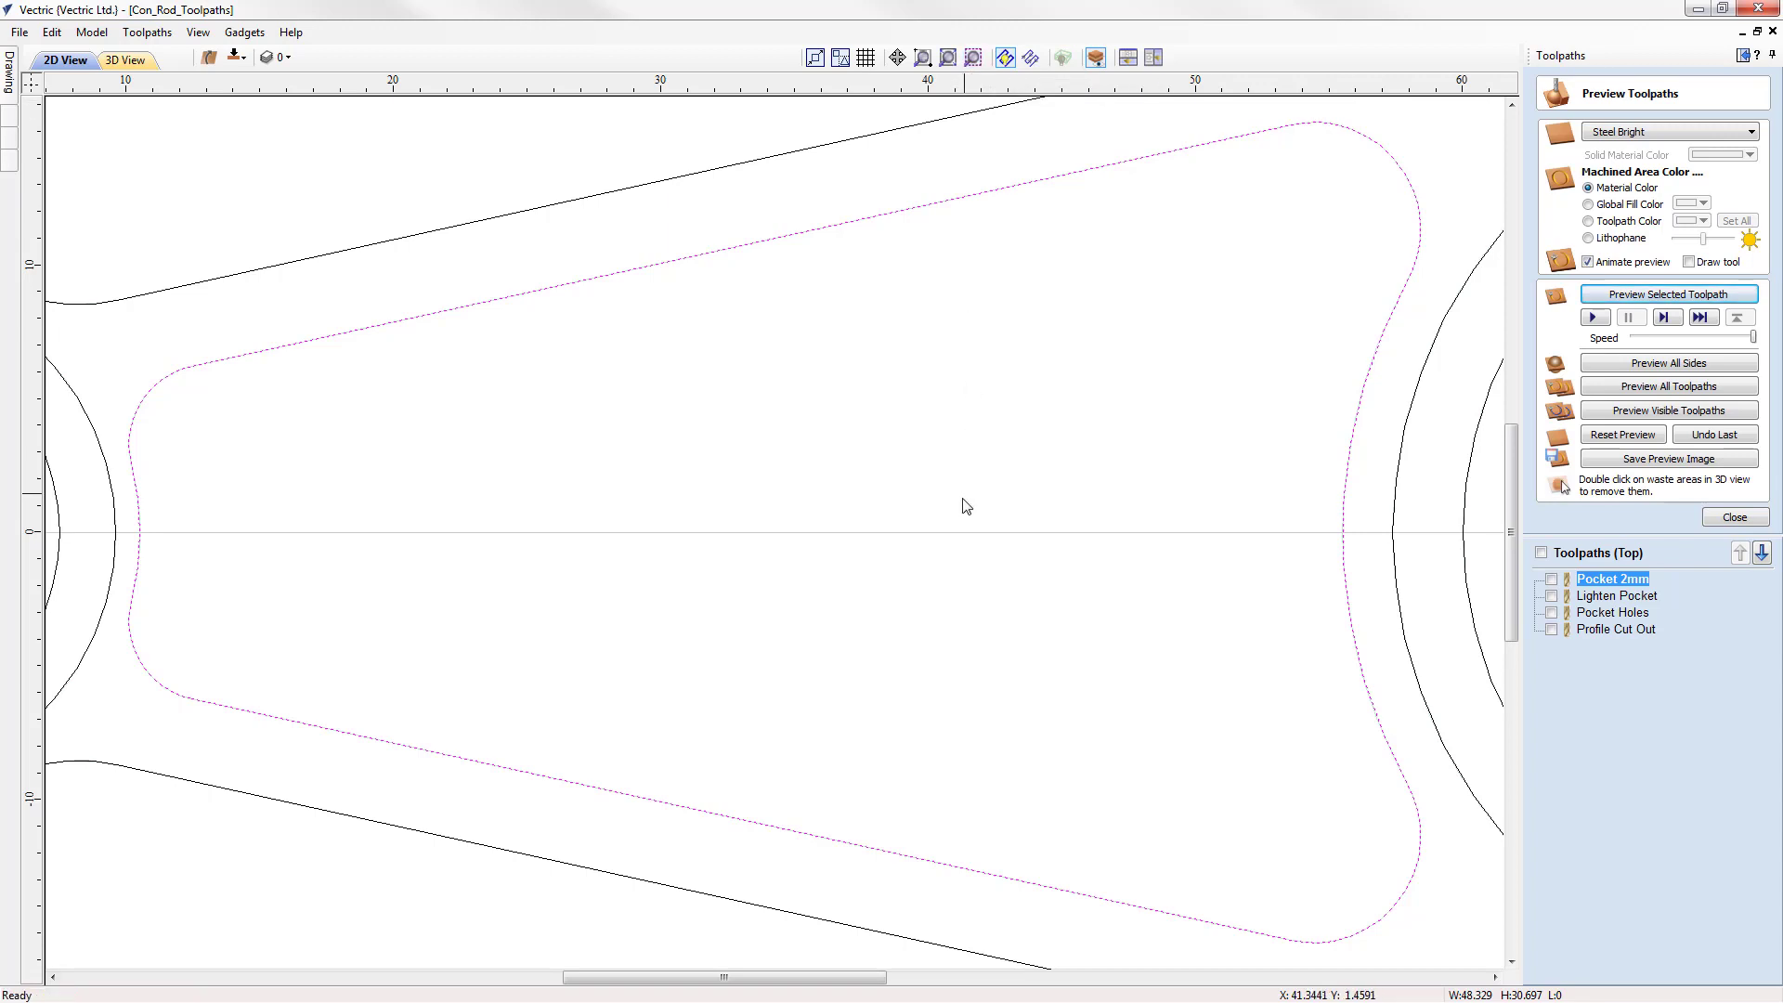
{"action": "scroll", "coordinate": [959, 502], "scroll_direction": "down", "scroll_amount": 3}
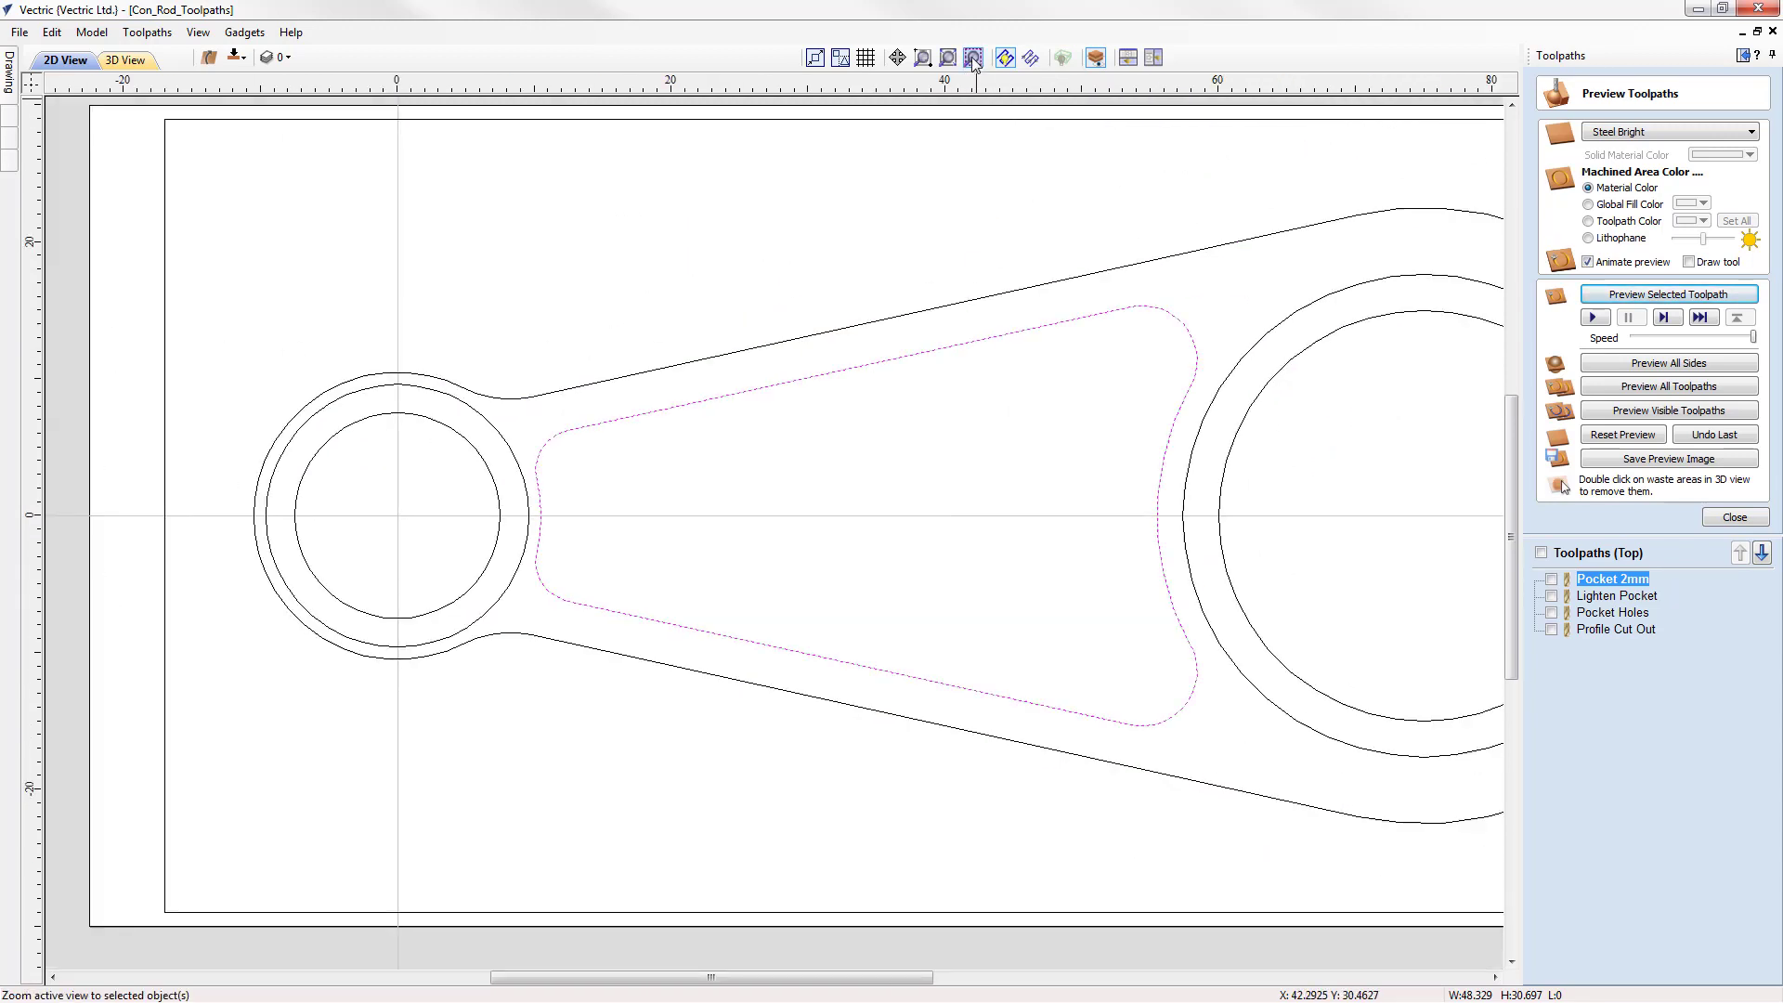
Step: Zoom to fit and display the Profile Cut Out toolpath on the 2D drawing
{"action": "left_click", "coordinate": [946, 59]}
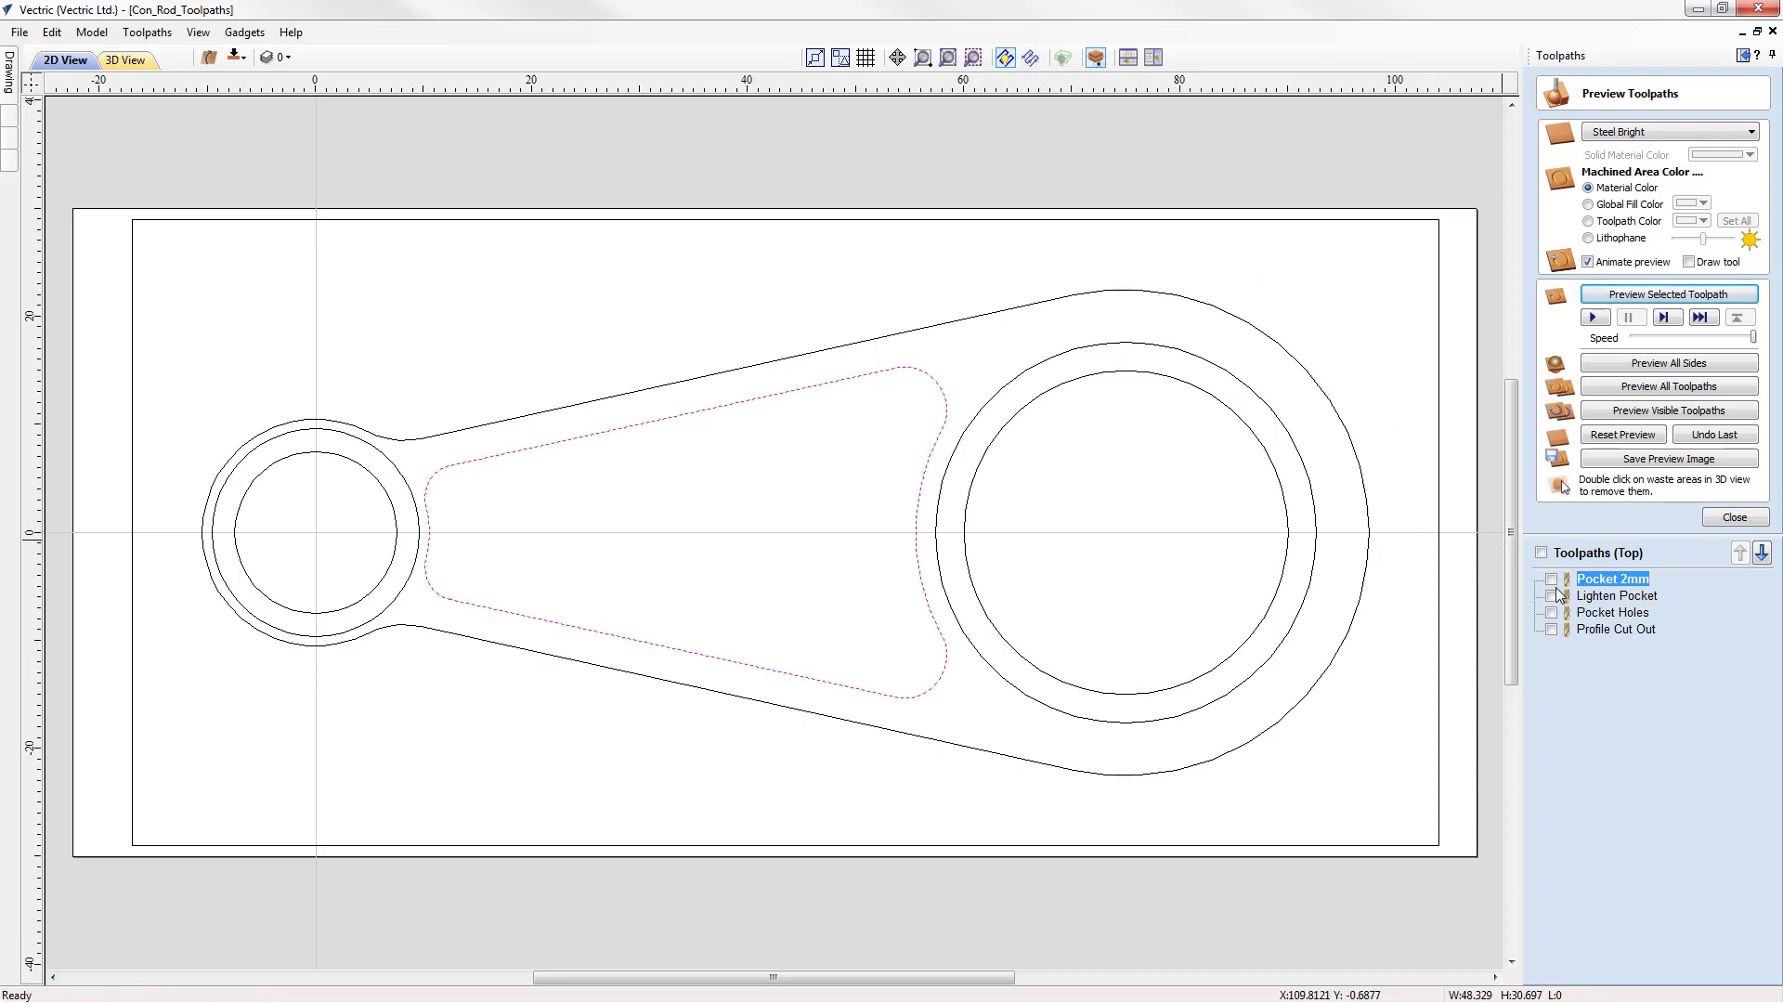
{"action": "left_click", "coordinate": [1552, 631]}
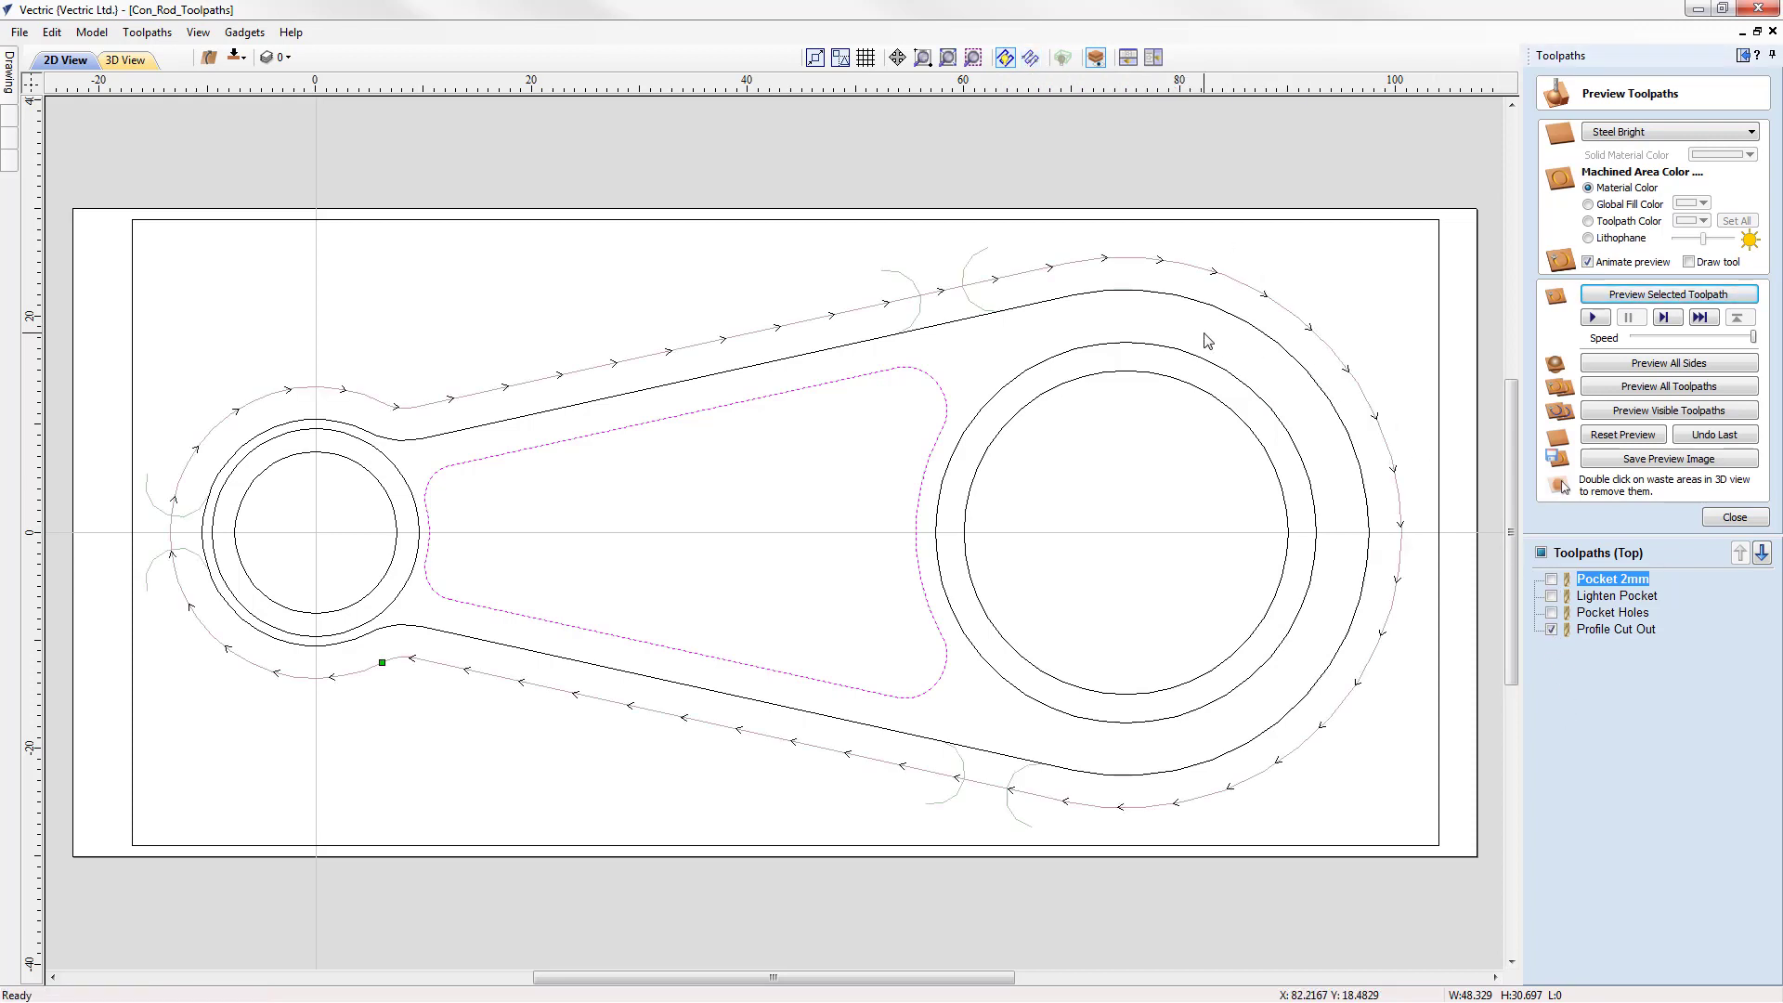
{"action": "left_click", "coordinate": [1006, 58]}
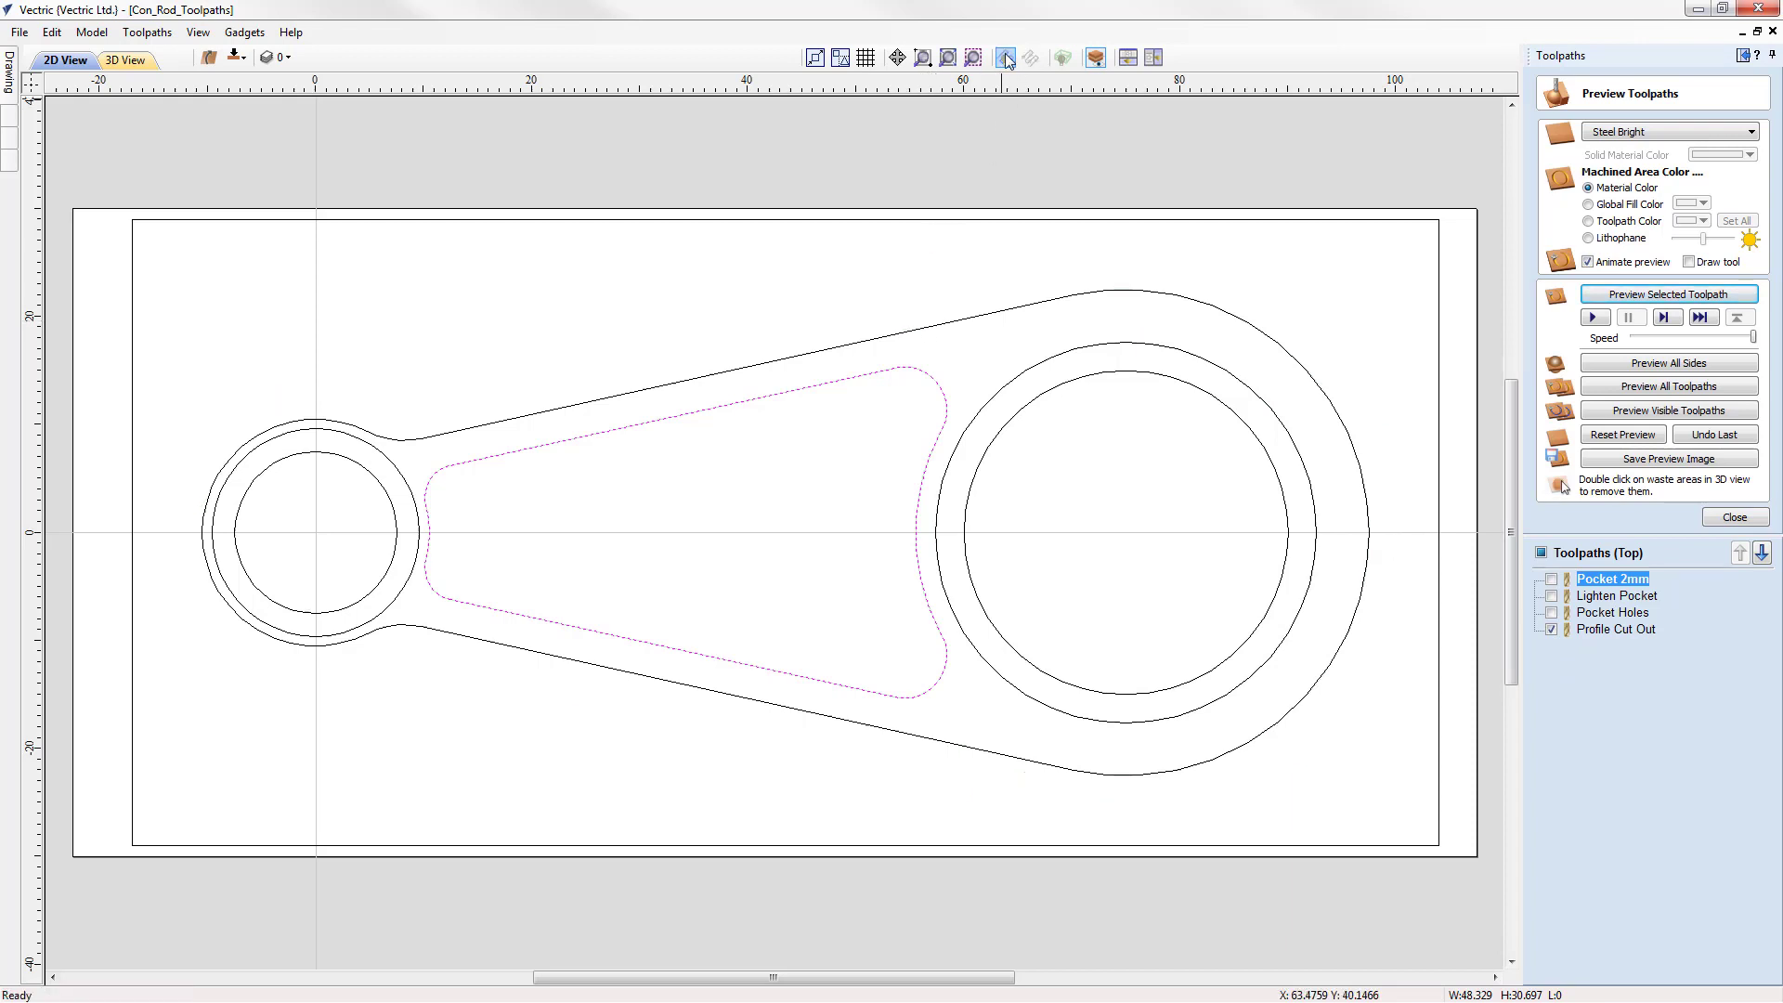
{"action": "left_click", "coordinate": [1006, 58]}
{"action": "left_click", "coordinate": [1006, 58]}
{"action": "left_click", "coordinate": [1006, 59]}
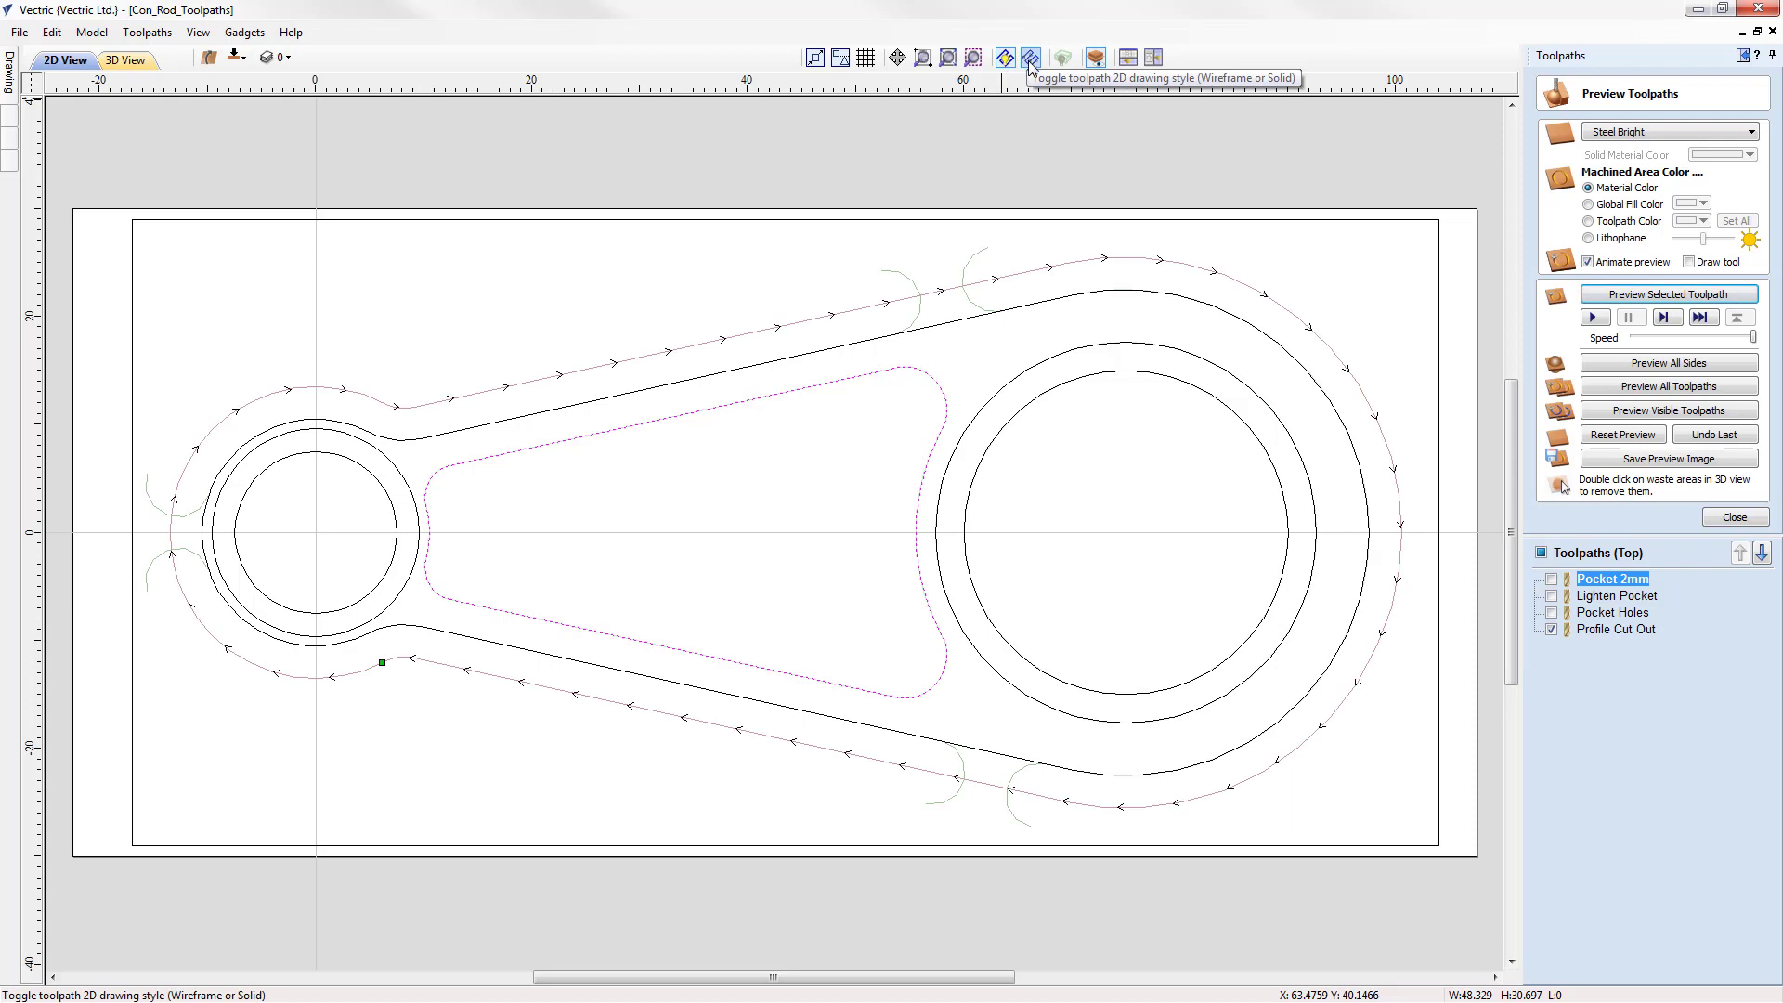
Step: Switch the toolpath between solid and wireframe, ending with arrowed wireframe lines
{"action": "left_click", "coordinate": [1030, 58]}
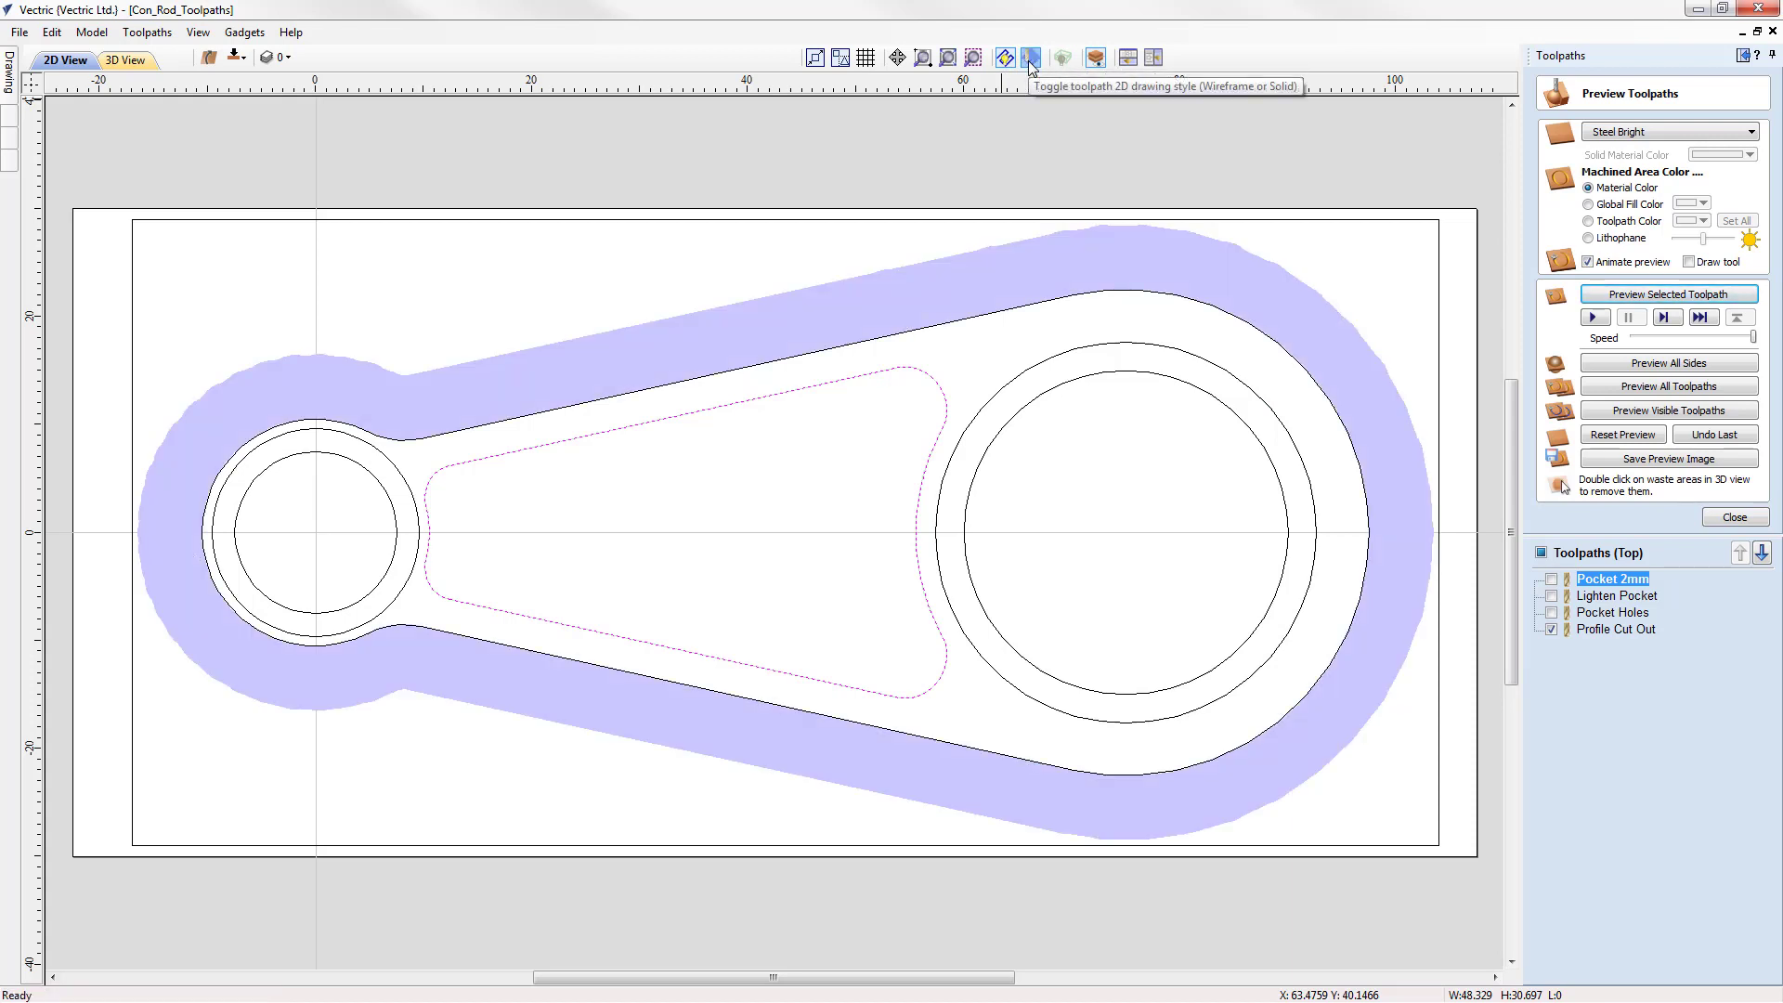
{"action": "left_click", "coordinate": [1031, 58]}
{"action": "left_click", "coordinate": [1031, 58]}
{"action": "left_click", "coordinate": [1032, 60]}
{"action": "left_click", "coordinate": [1032, 61]}
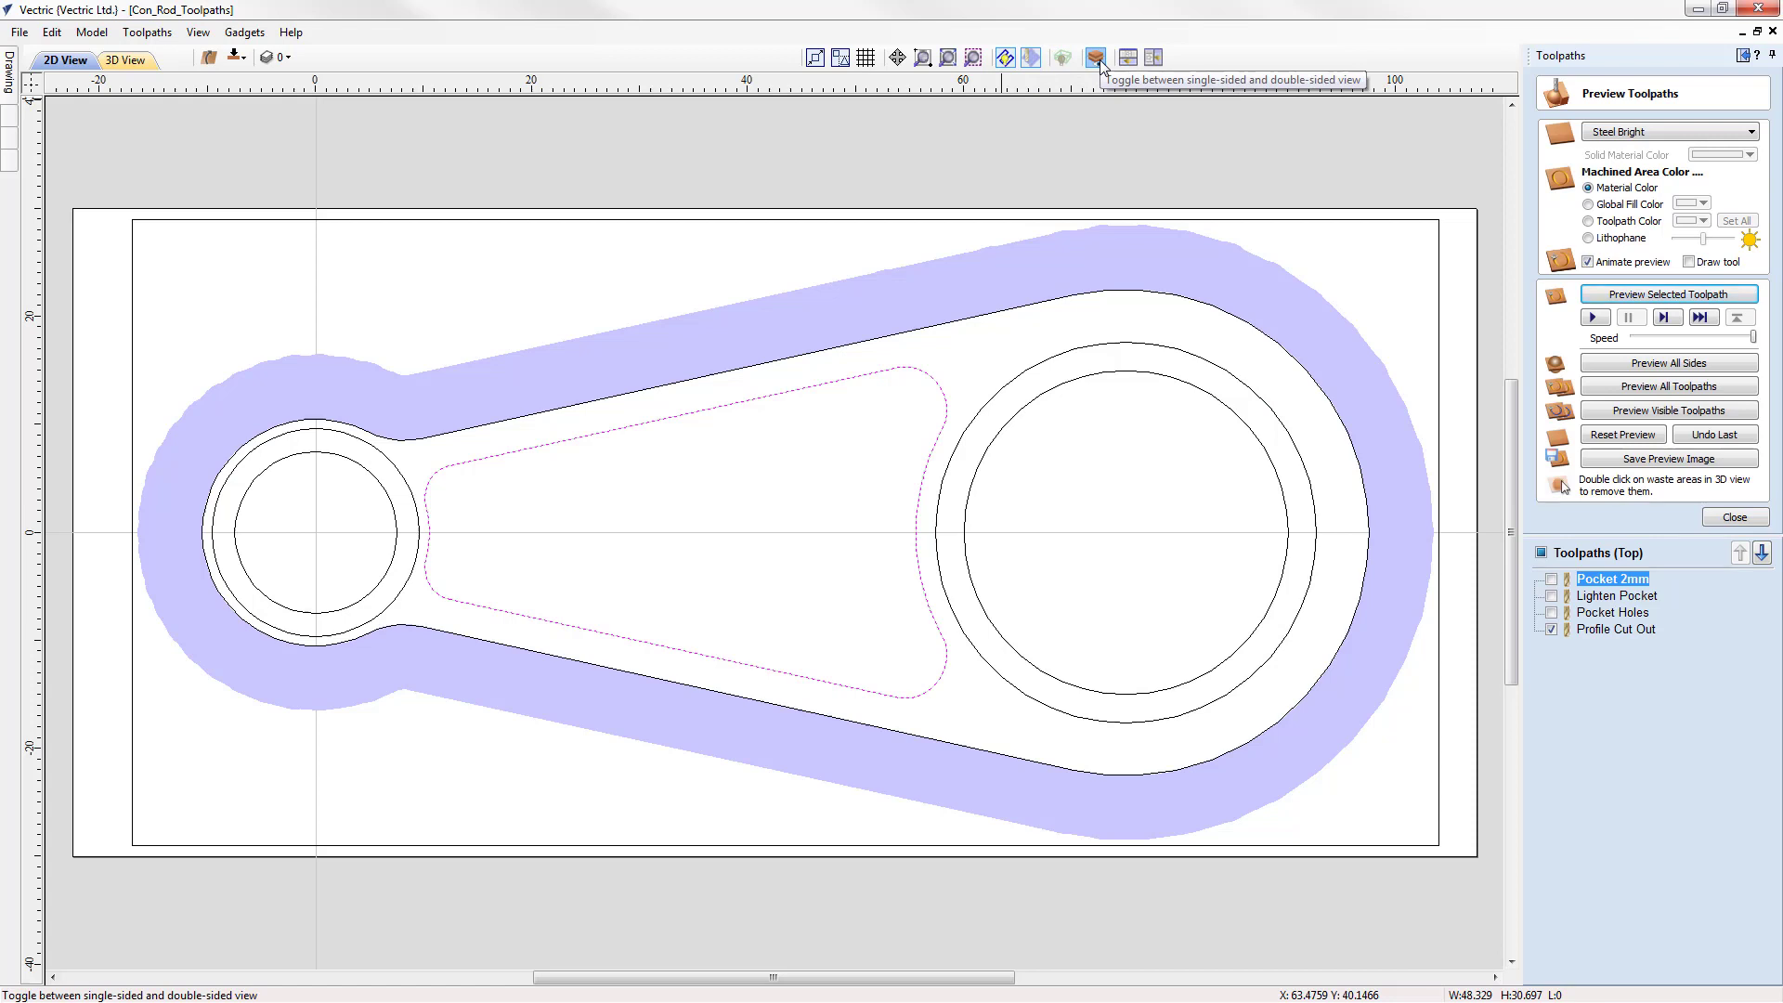
{"action": "left_click", "coordinate": [1034, 59]}
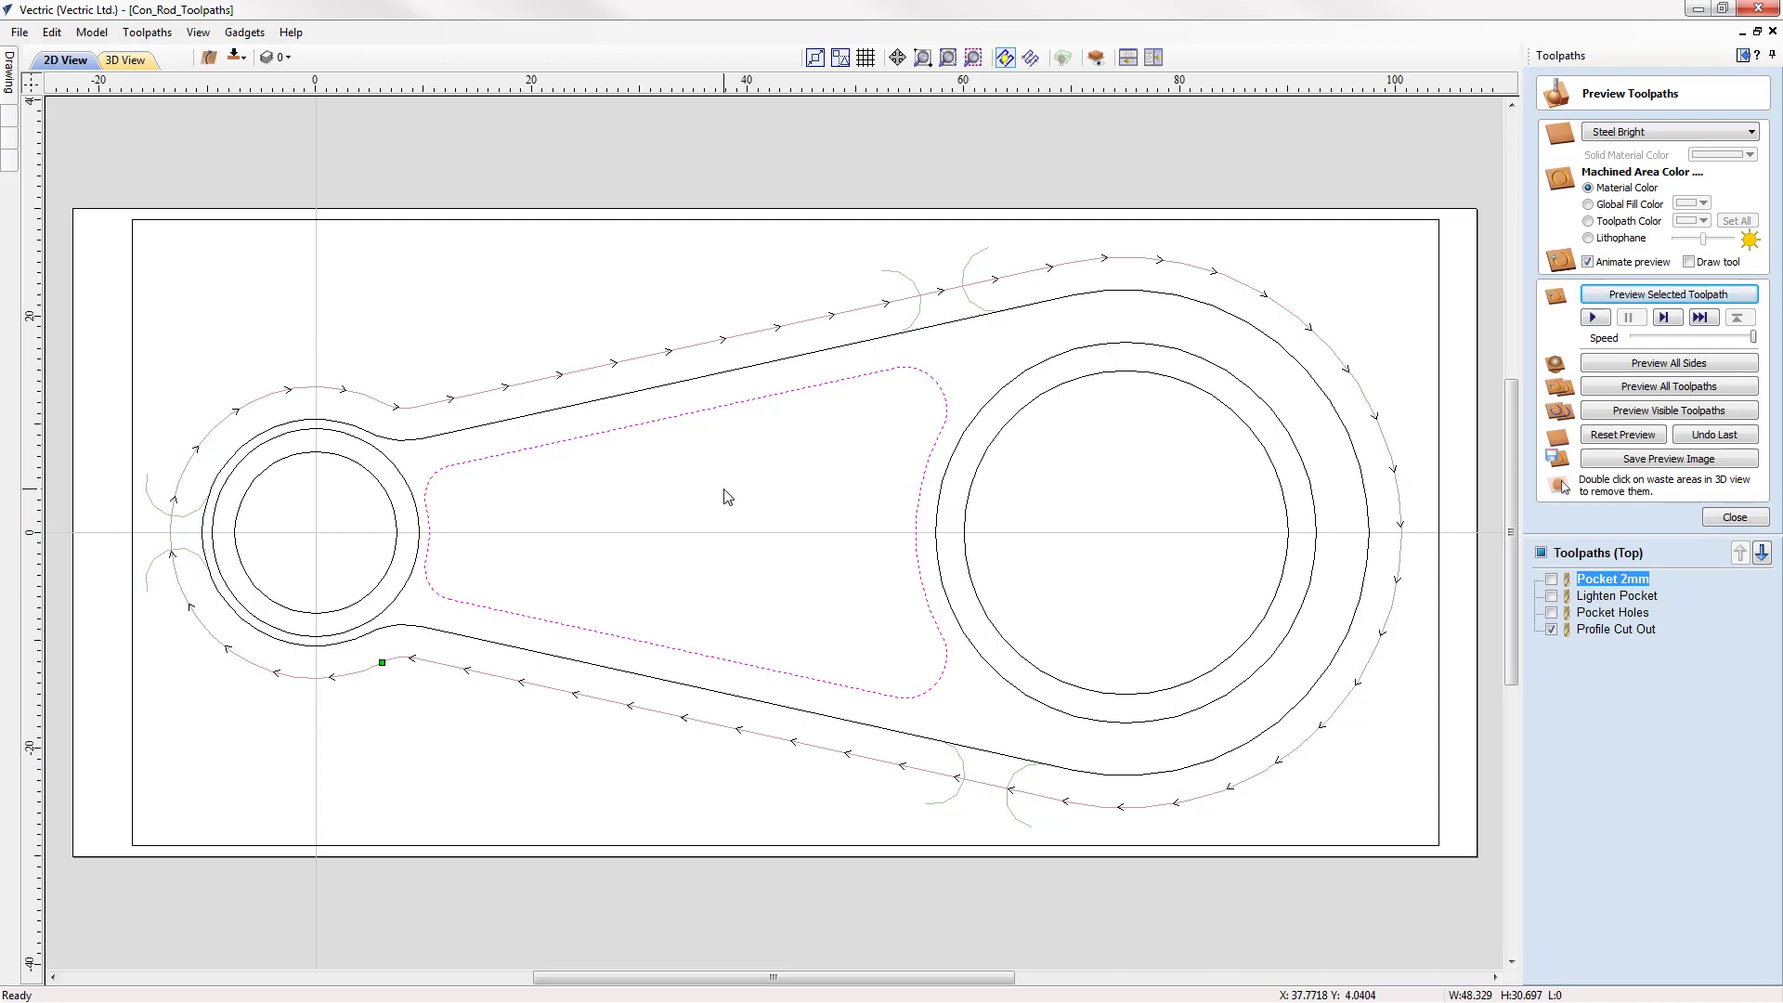
{"action": "right_click", "coordinate": [511, 304]}
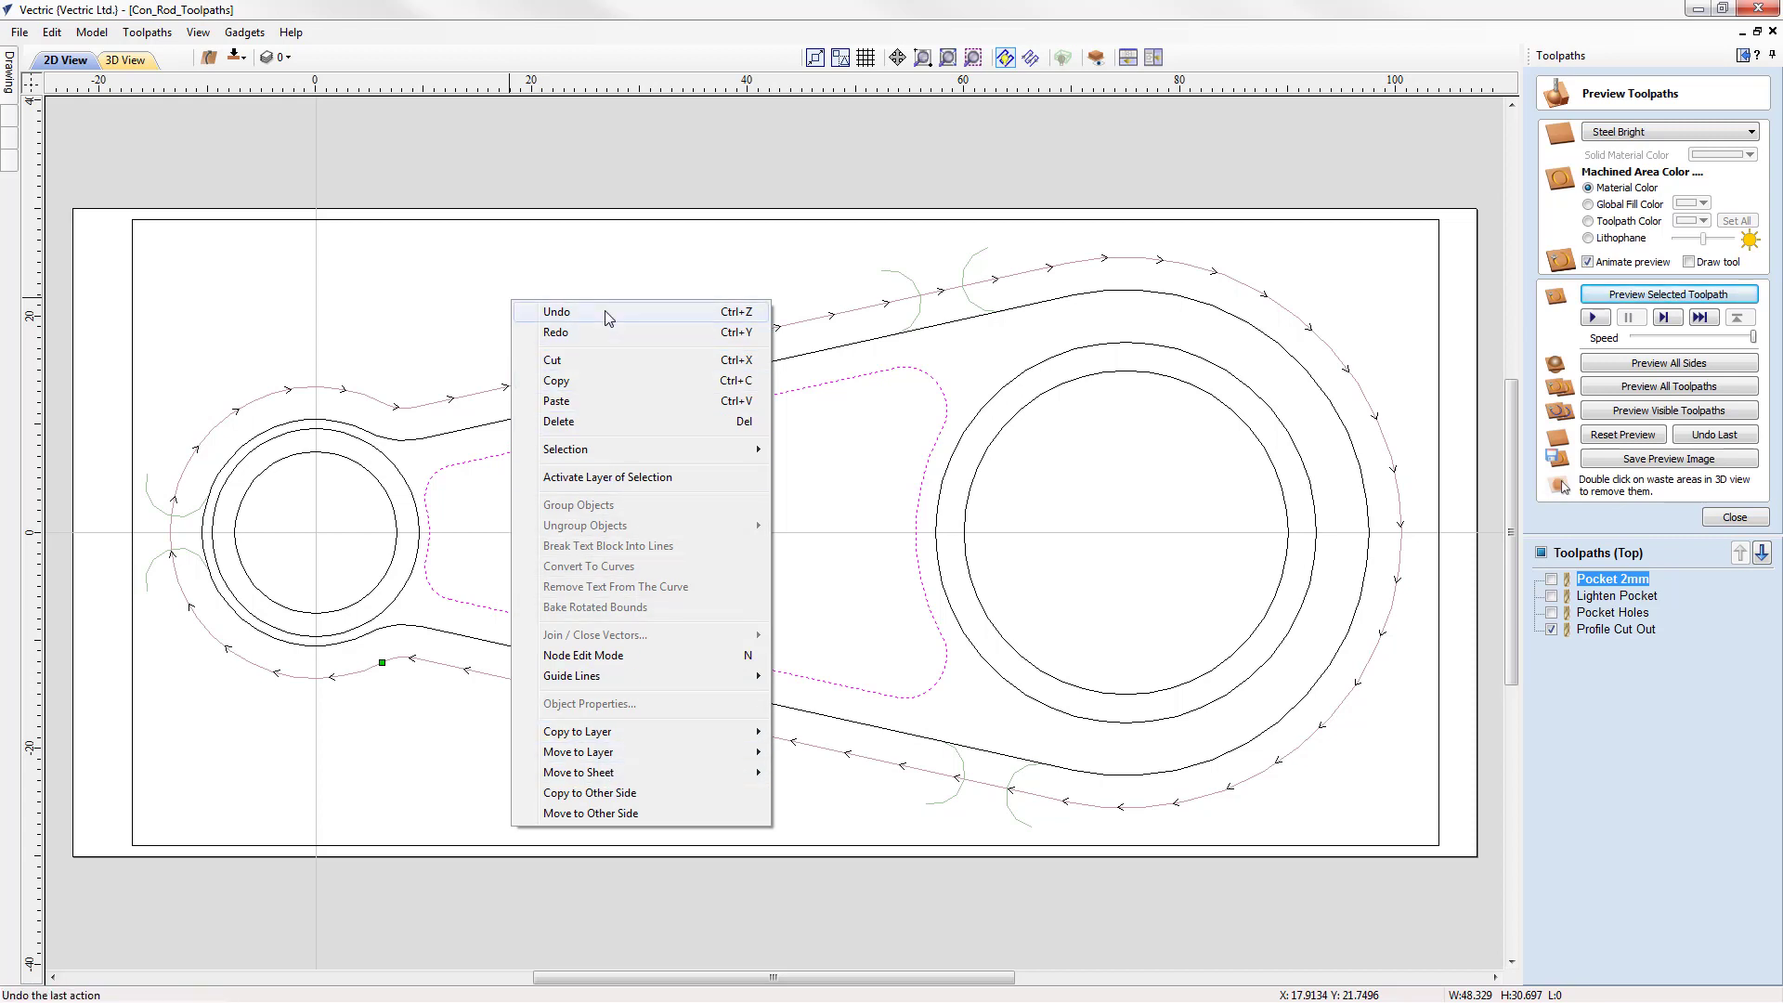
{"action": "left_click", "coordinate": [471, 506]}
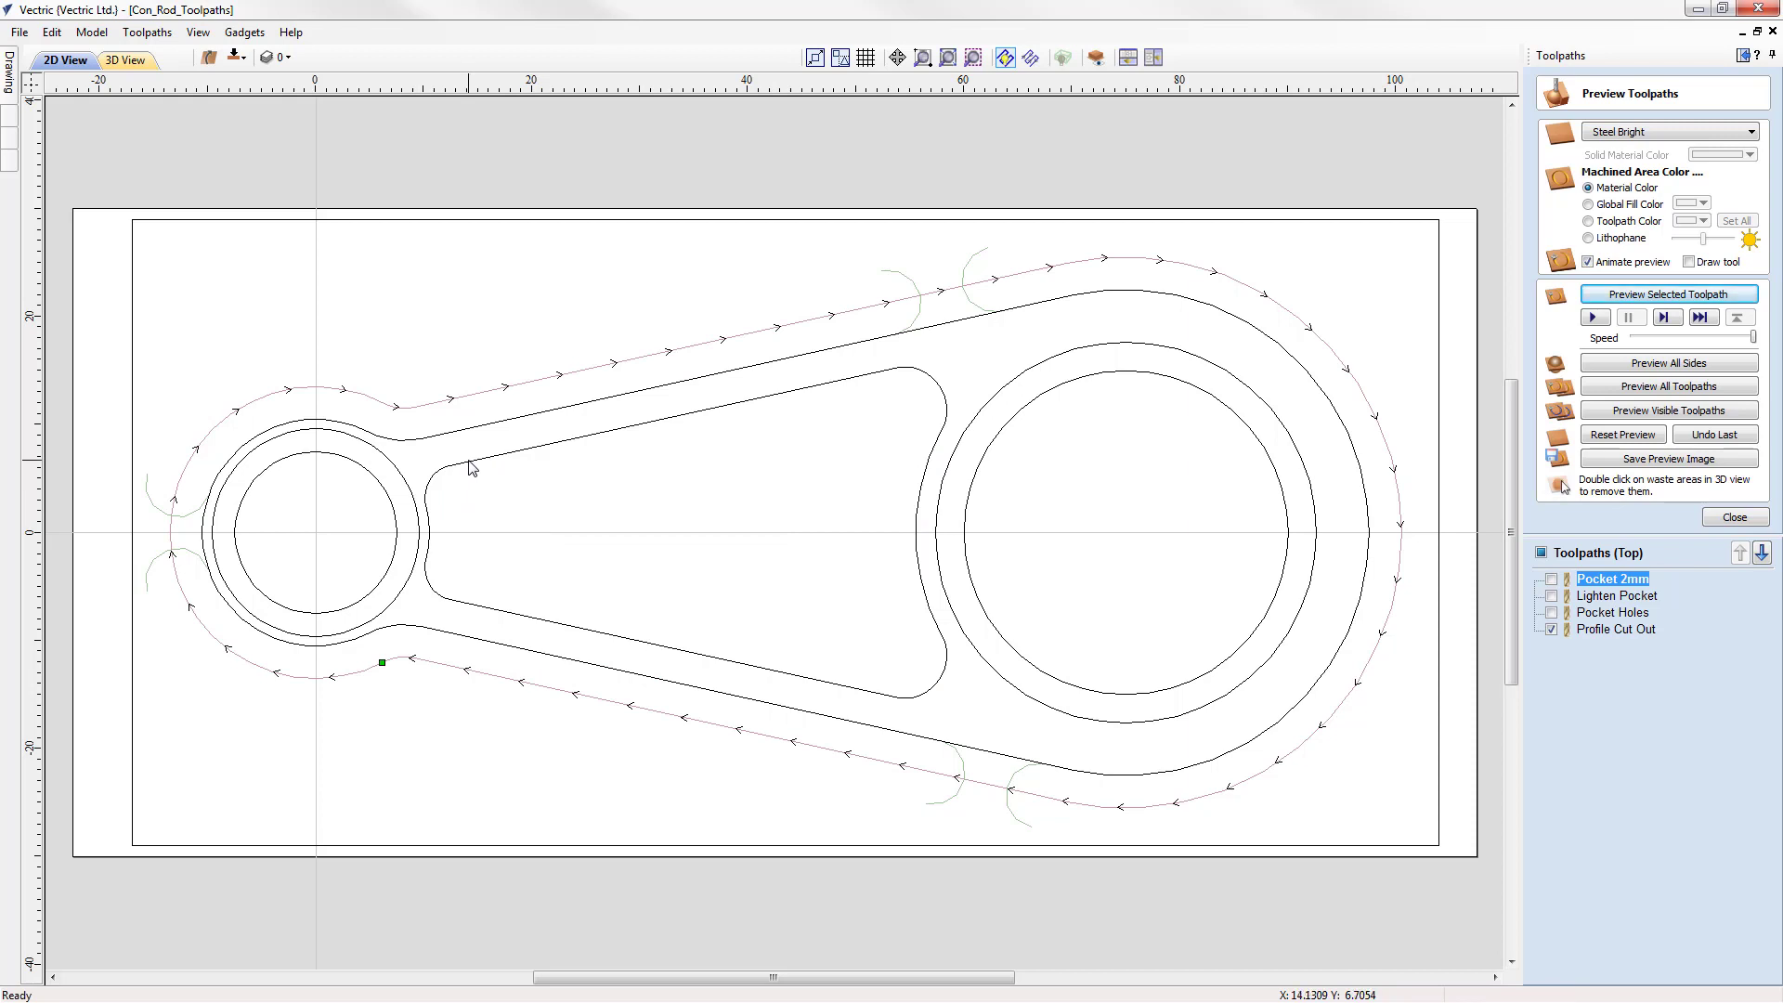
{"action": "left_click", "coordinate": [470, 464]}
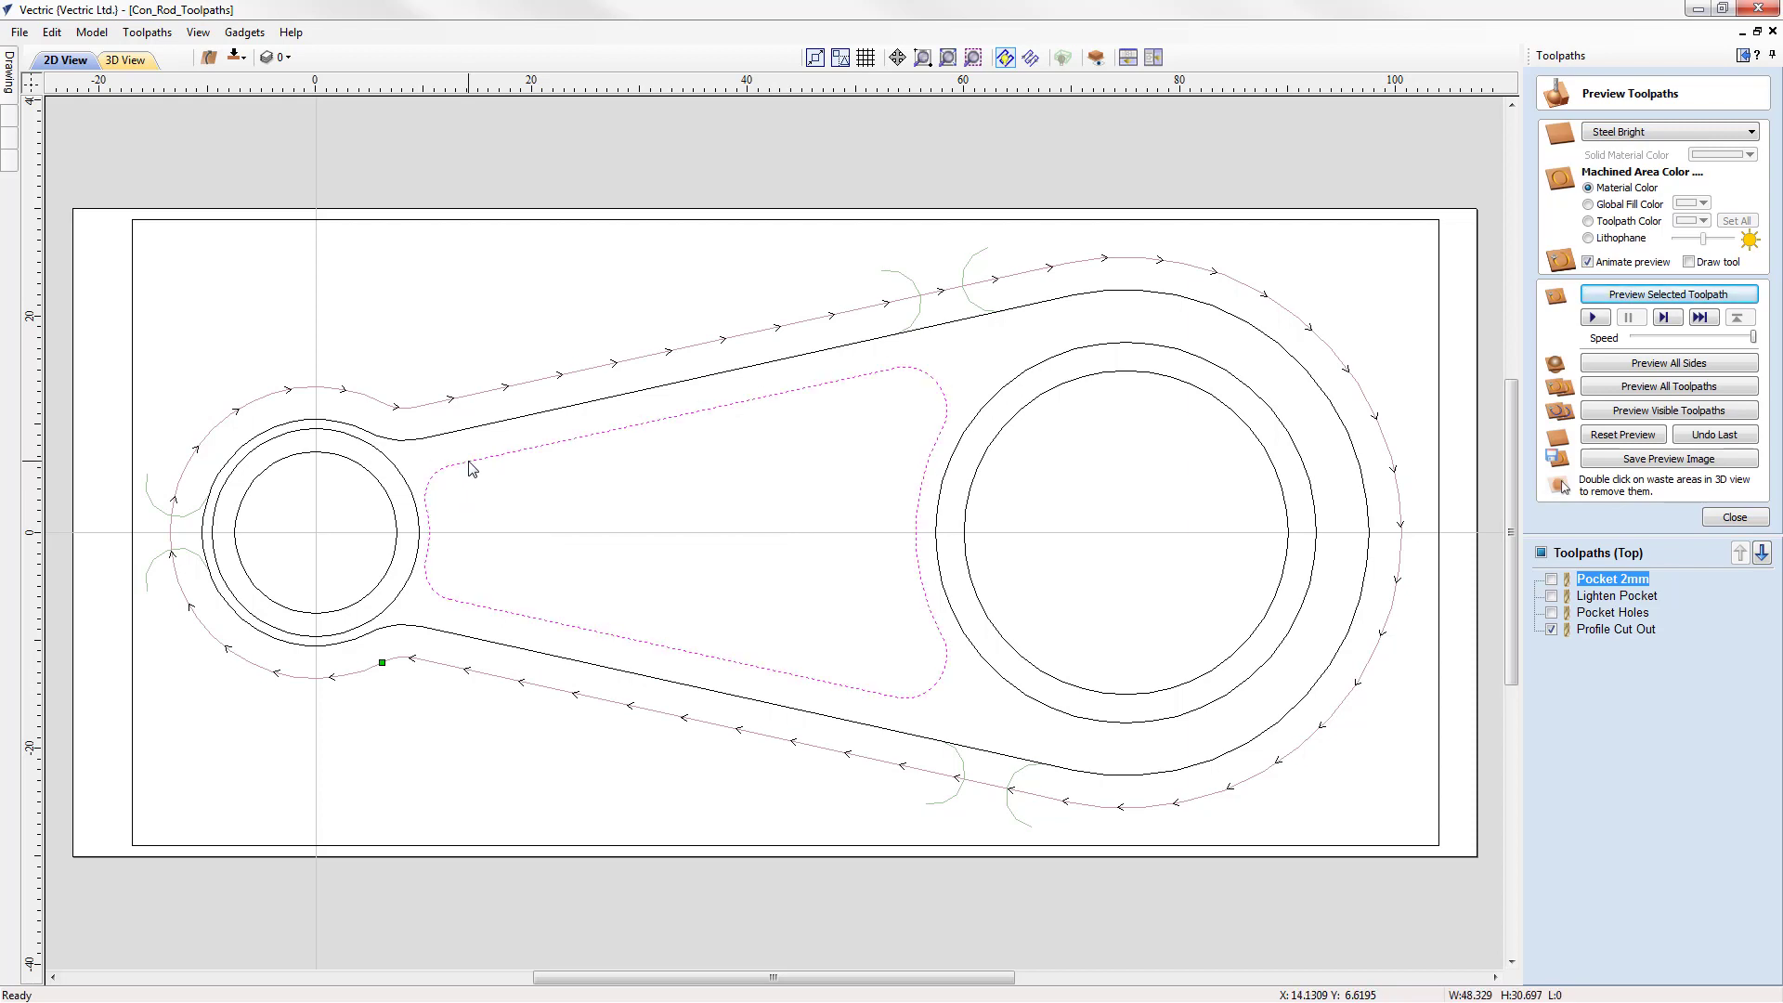
{"action": "double_click", "coordinate": [470, 468]}
{"action": "right_click", "coordinate": [471, 467]}
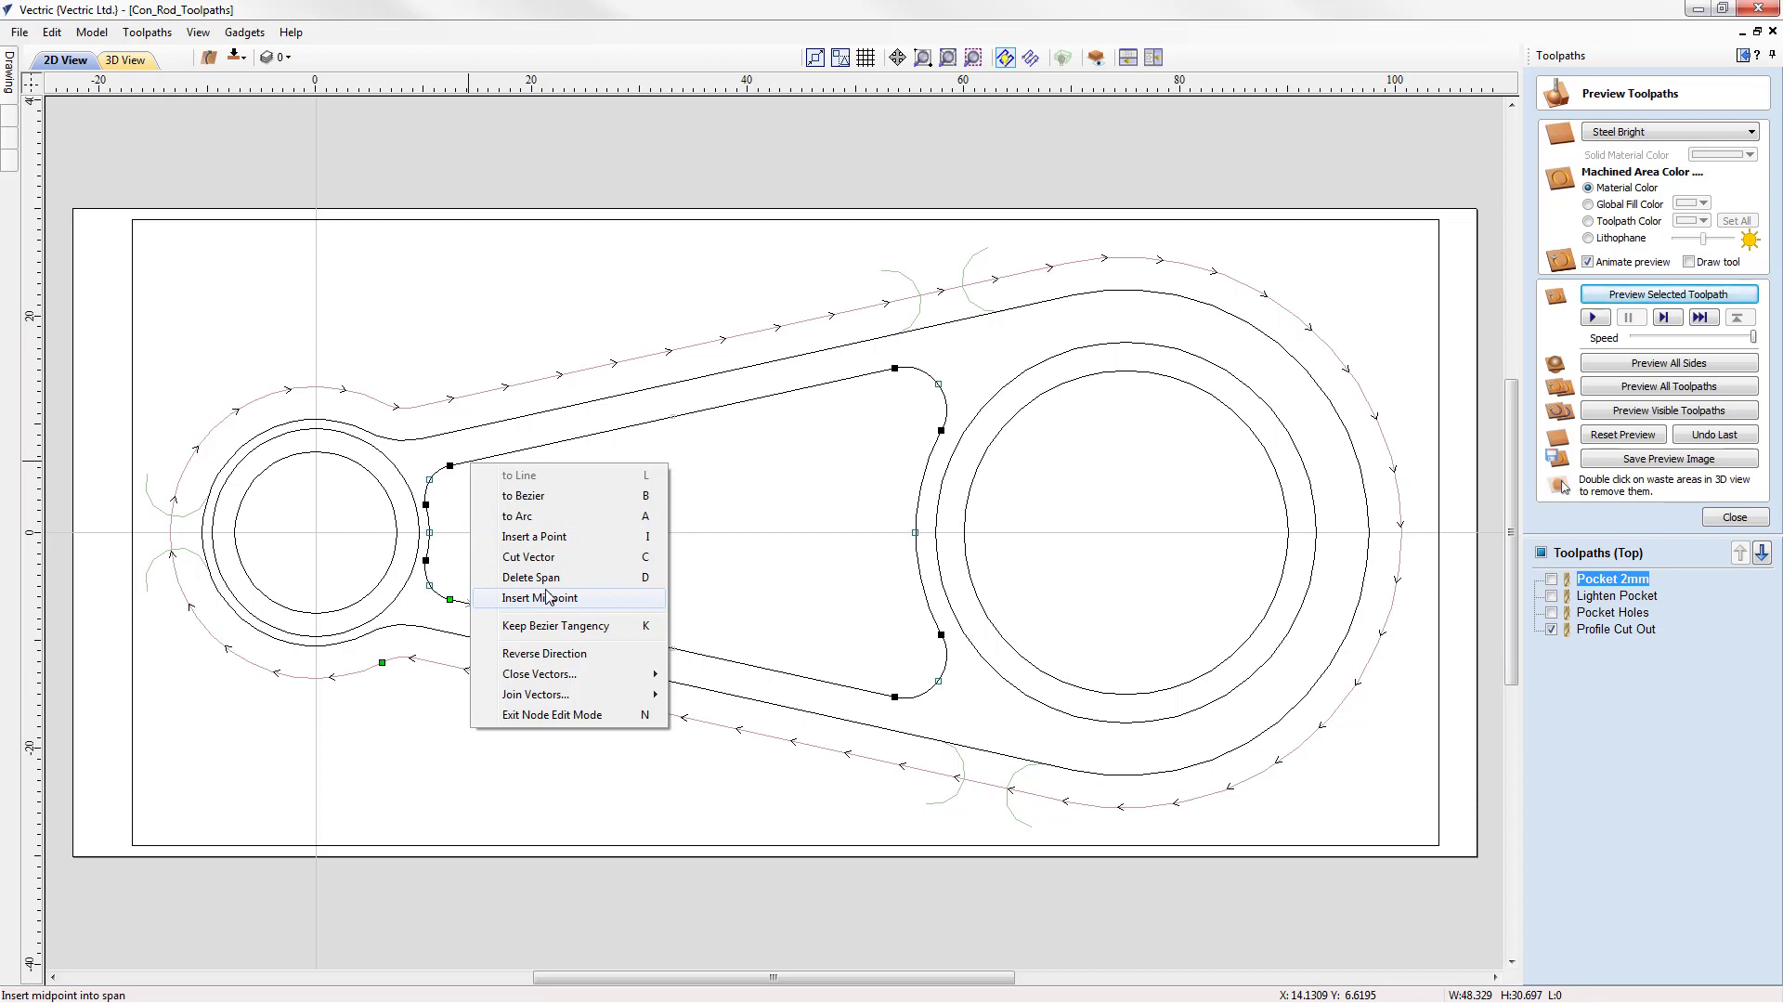
{"action": "left_click", "coordinate": [549, 353]}
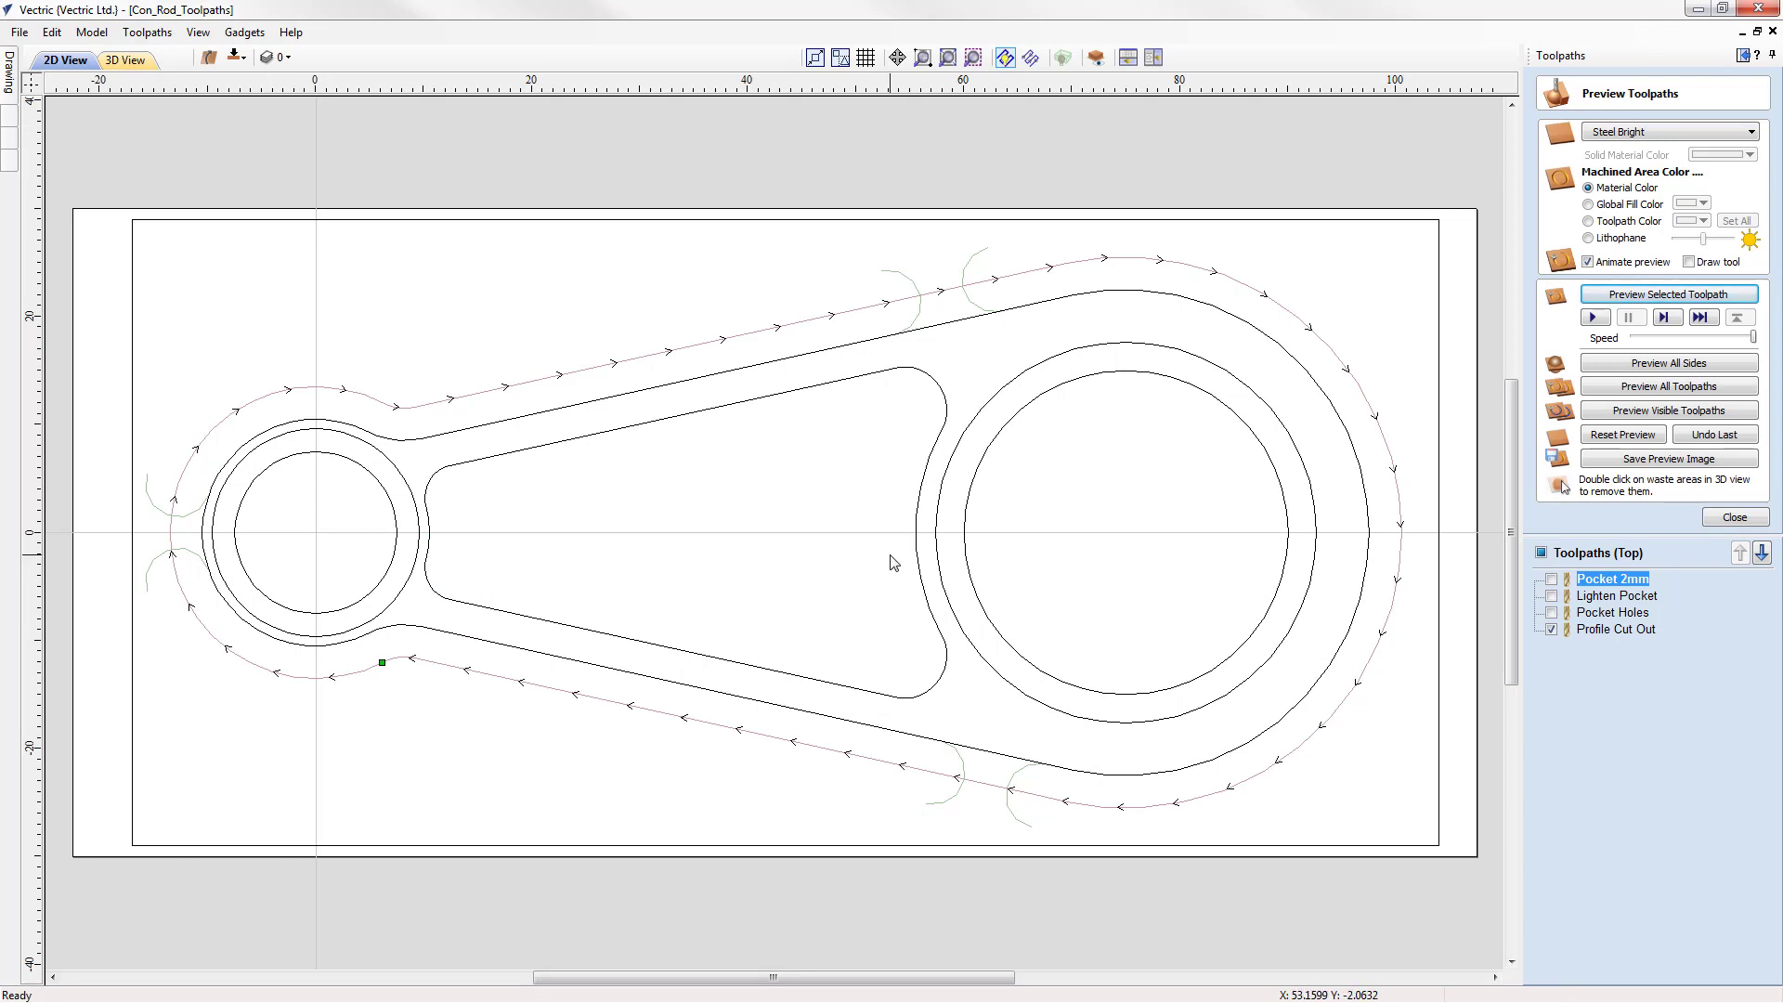
Step: In the 3D view, orbit and zoom to inspect the Profile Cut Out channel around the con rod
{"action": "left_click", "coordinate": [122, 61]}
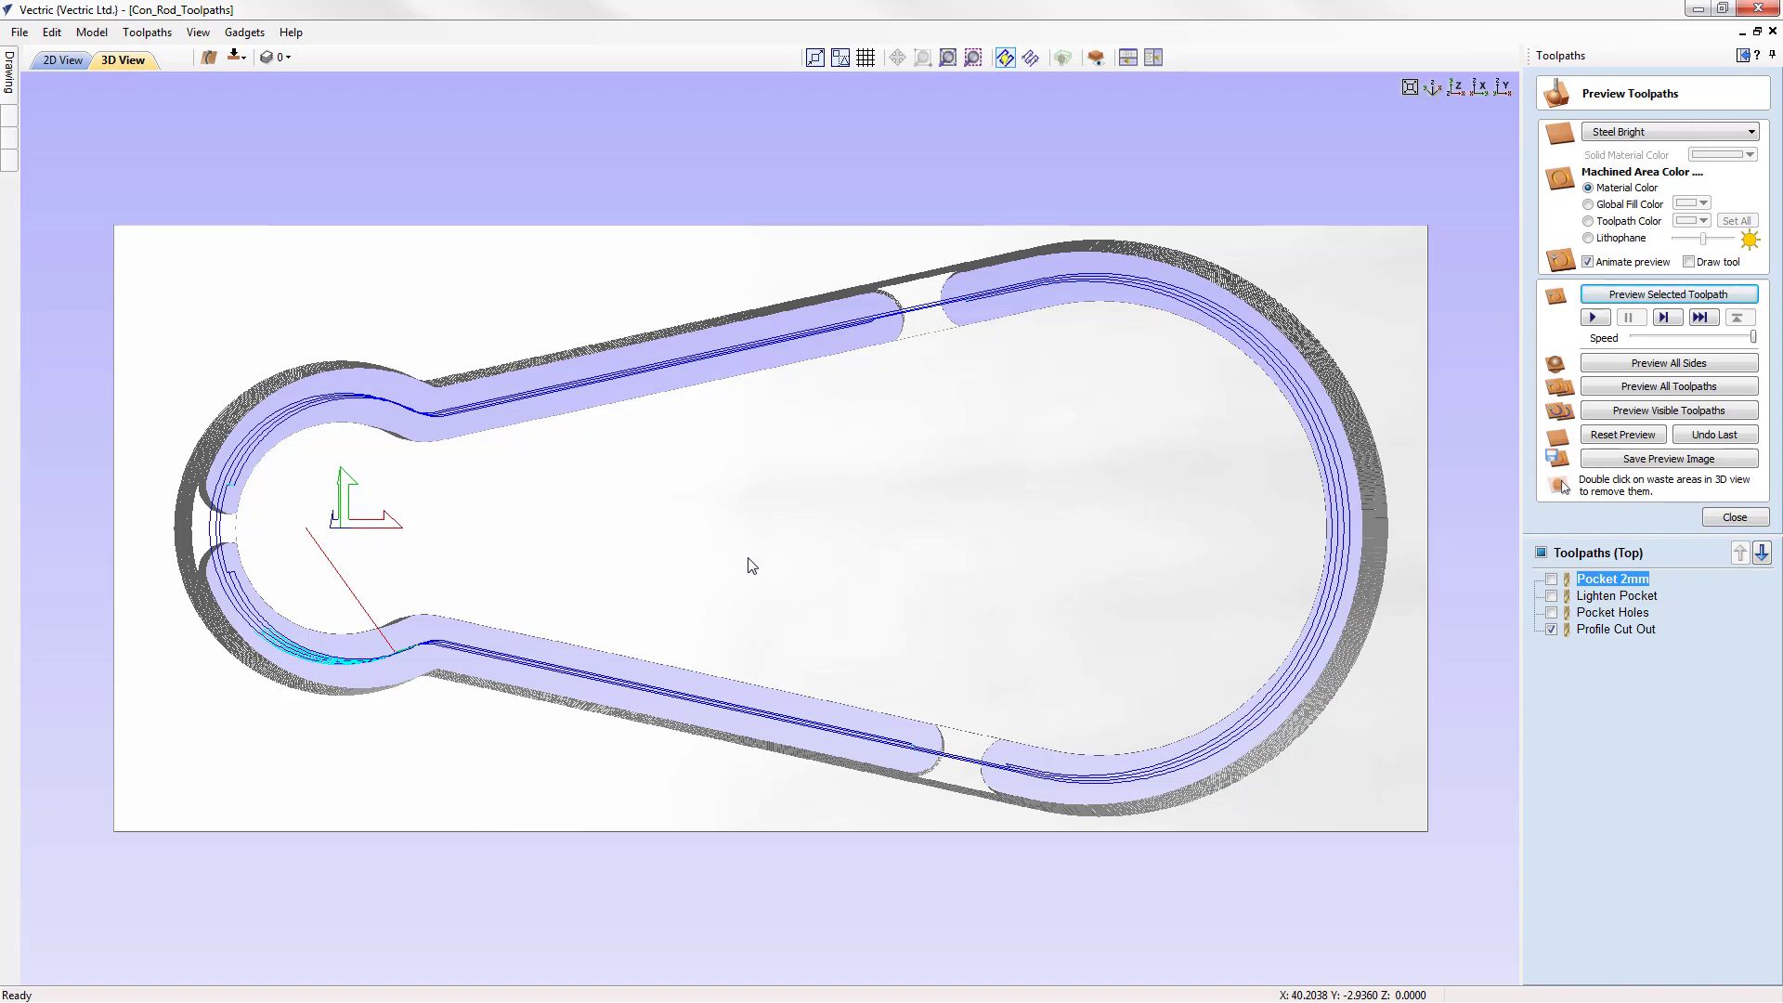
{"action": "left_click_drag", "start_coordinate": [752, 565], "coordinate": [569, 523]}
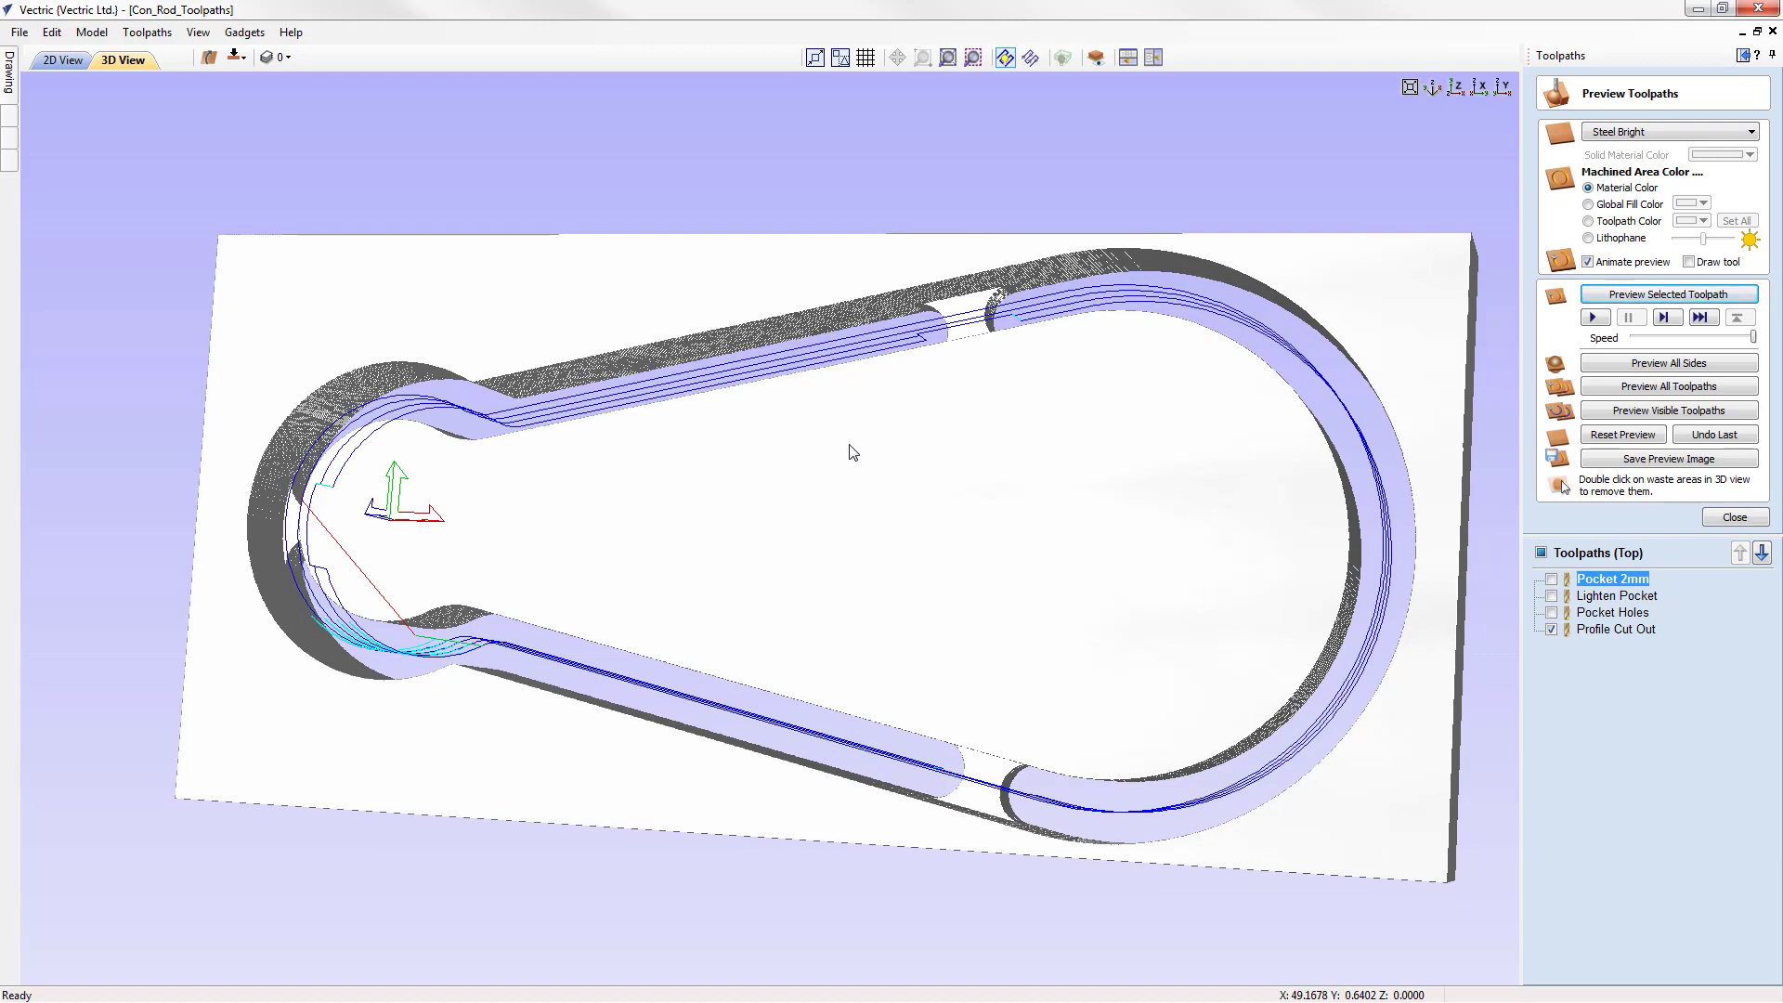
{"action": "scroll", "coordinate": [848, 450], "scroll_direction": "up", "scroll_amount": 6}
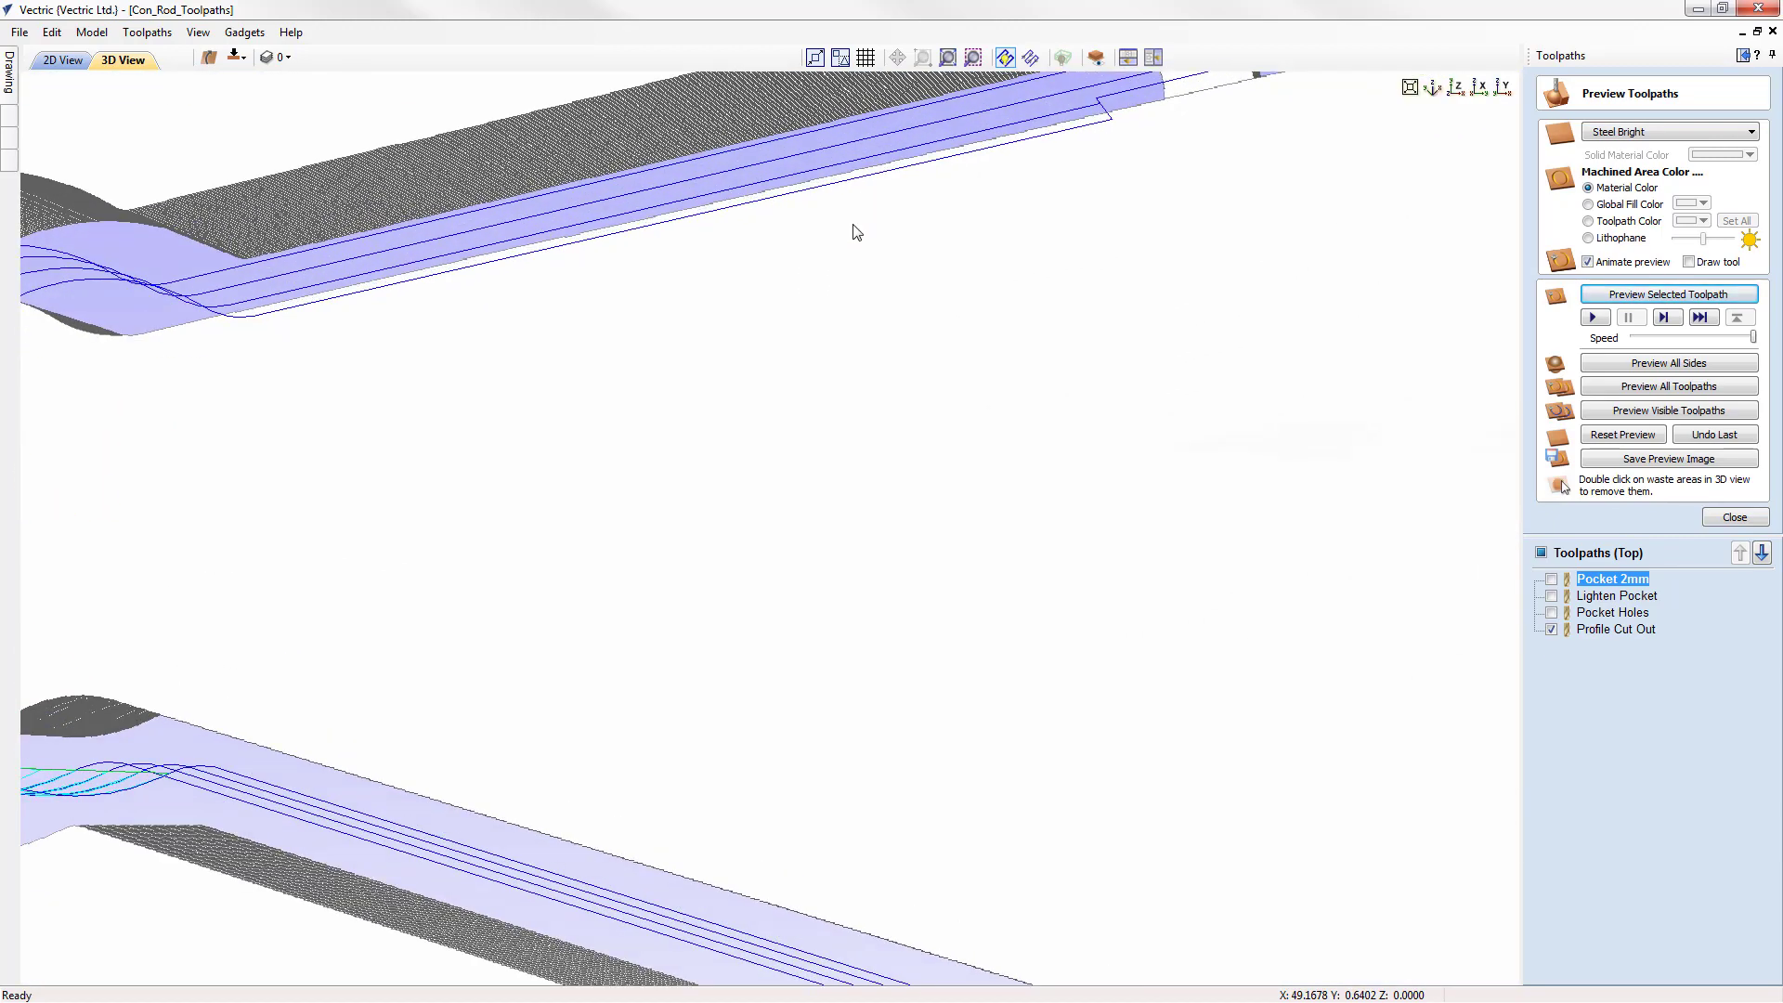
{"action": "scroll", "coordinate": [845, 530], "scroll_direction": "down", "scroll_amount": 5}
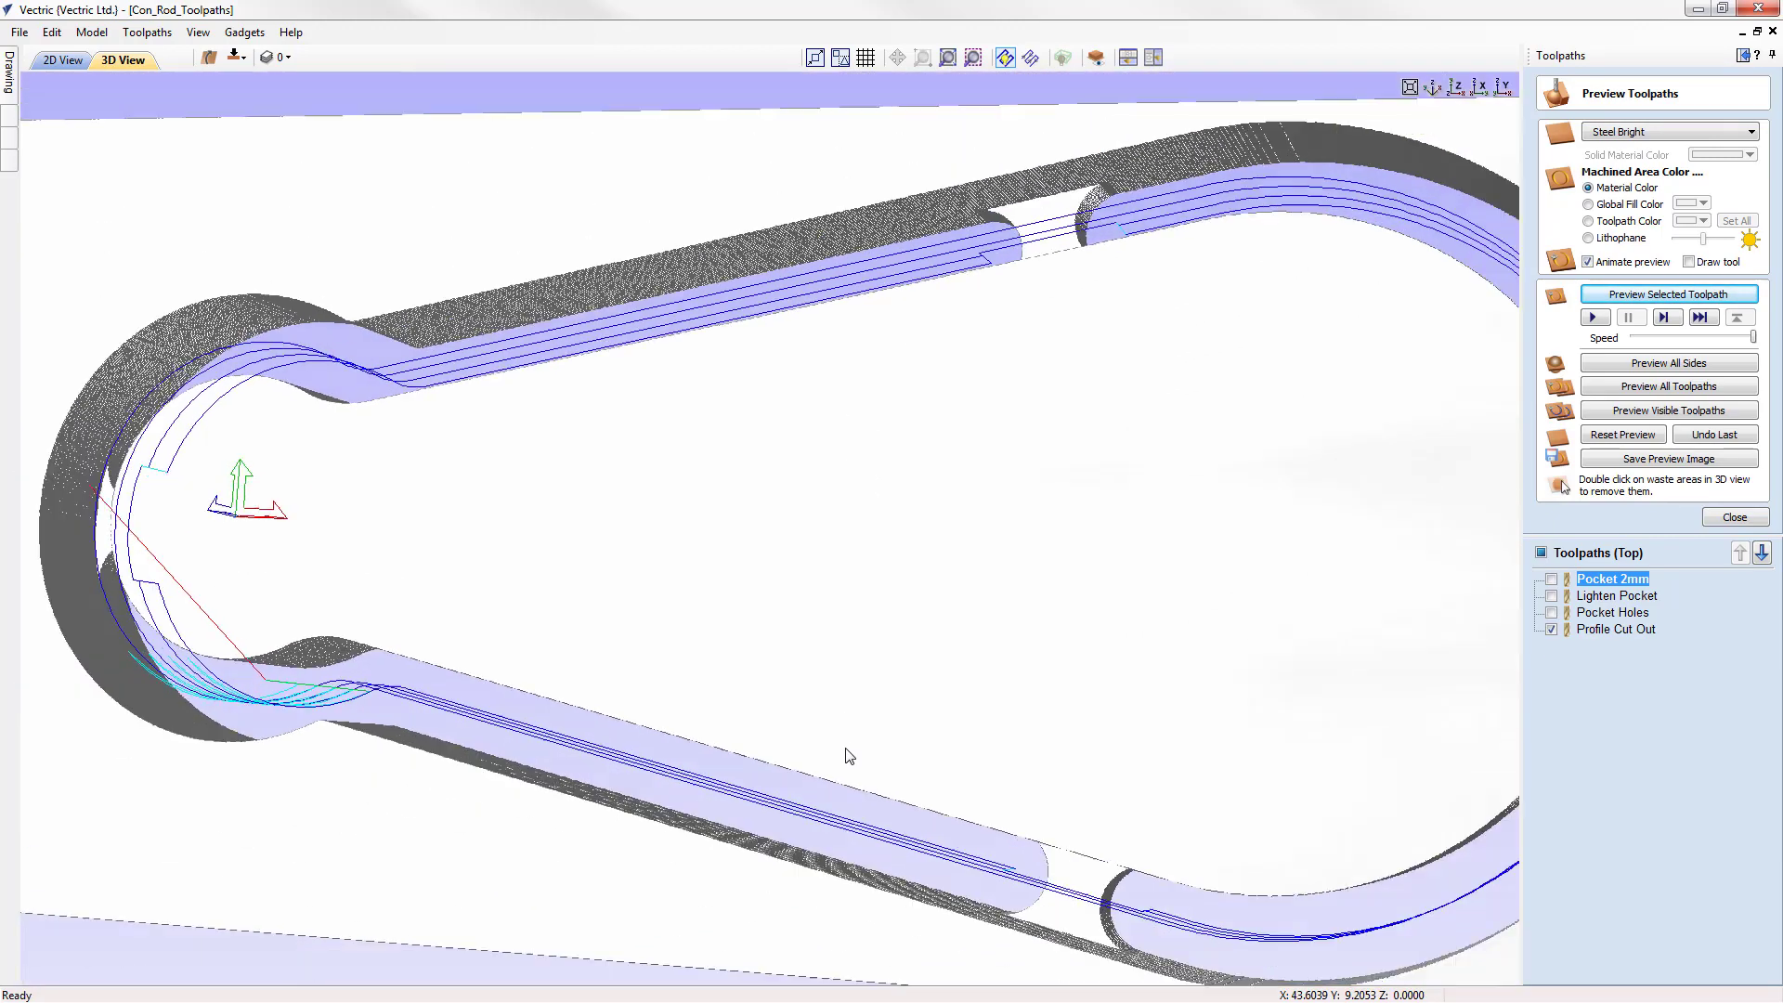
{"action": "scroll", "coordinate": [847, 755], "scroll_direction": "down", "scroll_amount": 3}
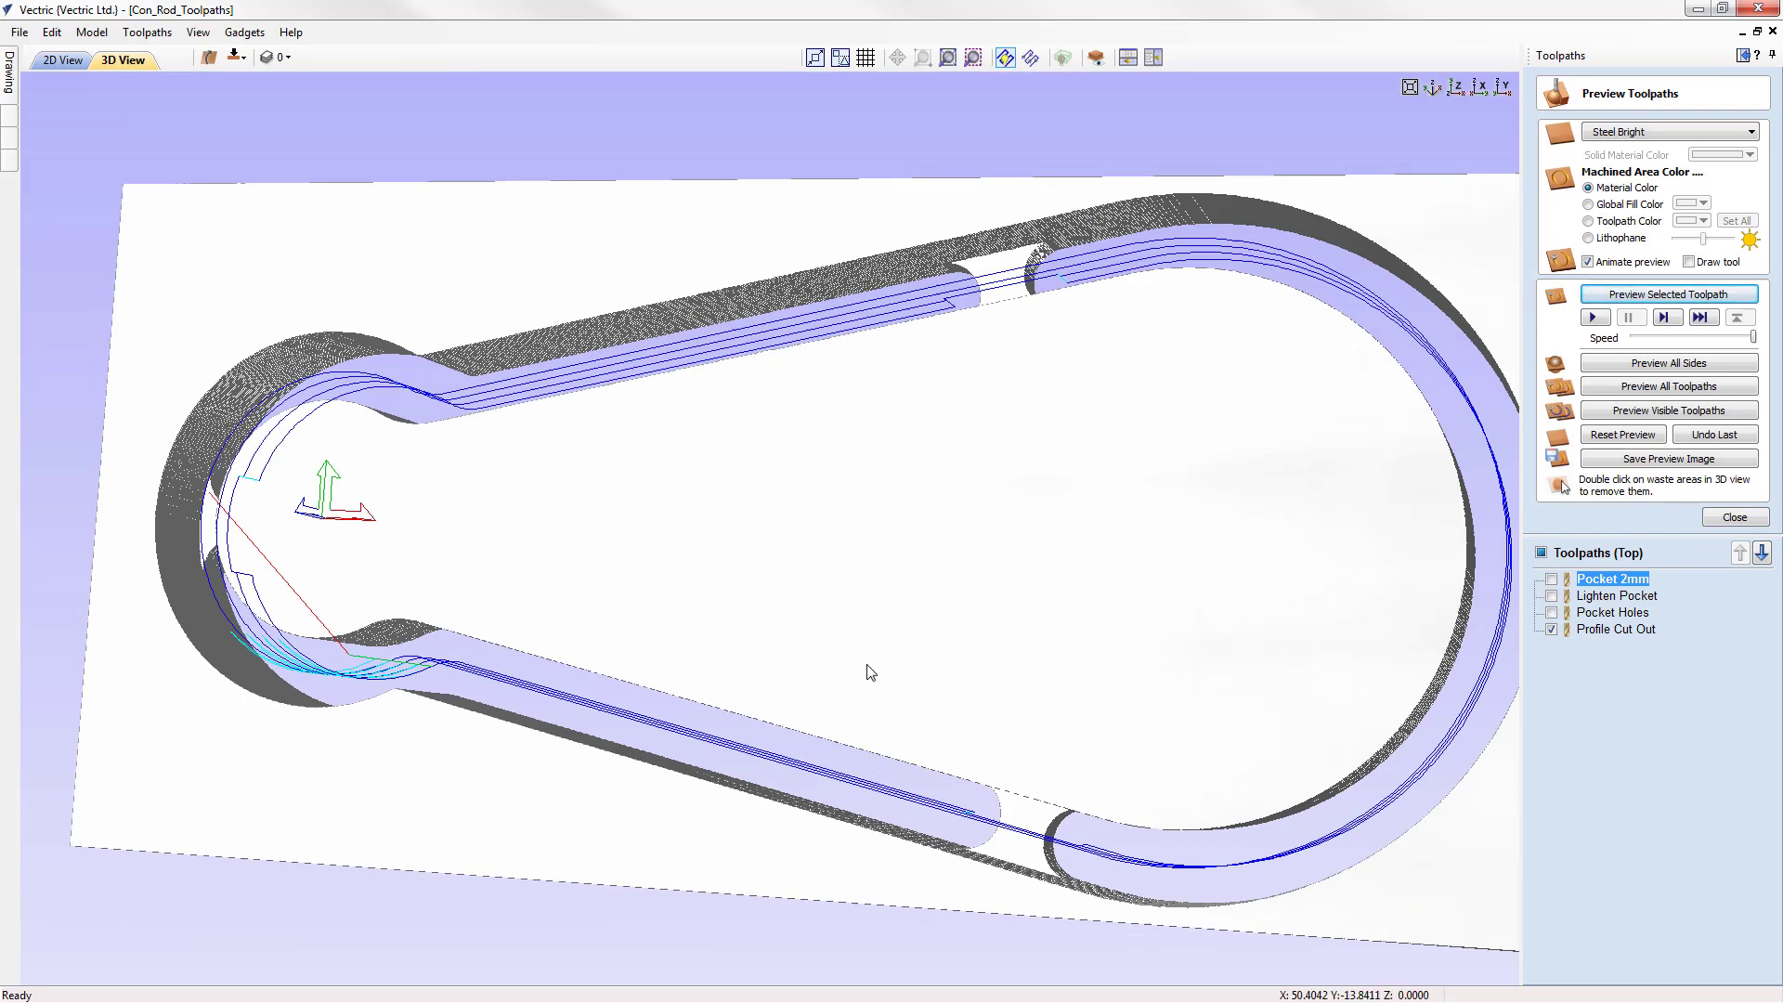
{"action": "scroll", "coordinate": [871, 672], "scroll_direction": "up", "scroll_amount": 5}
{"action": "scroll", "coordinate": [871, 671], "scroll_direction": "down", "scroll_amount": 5}
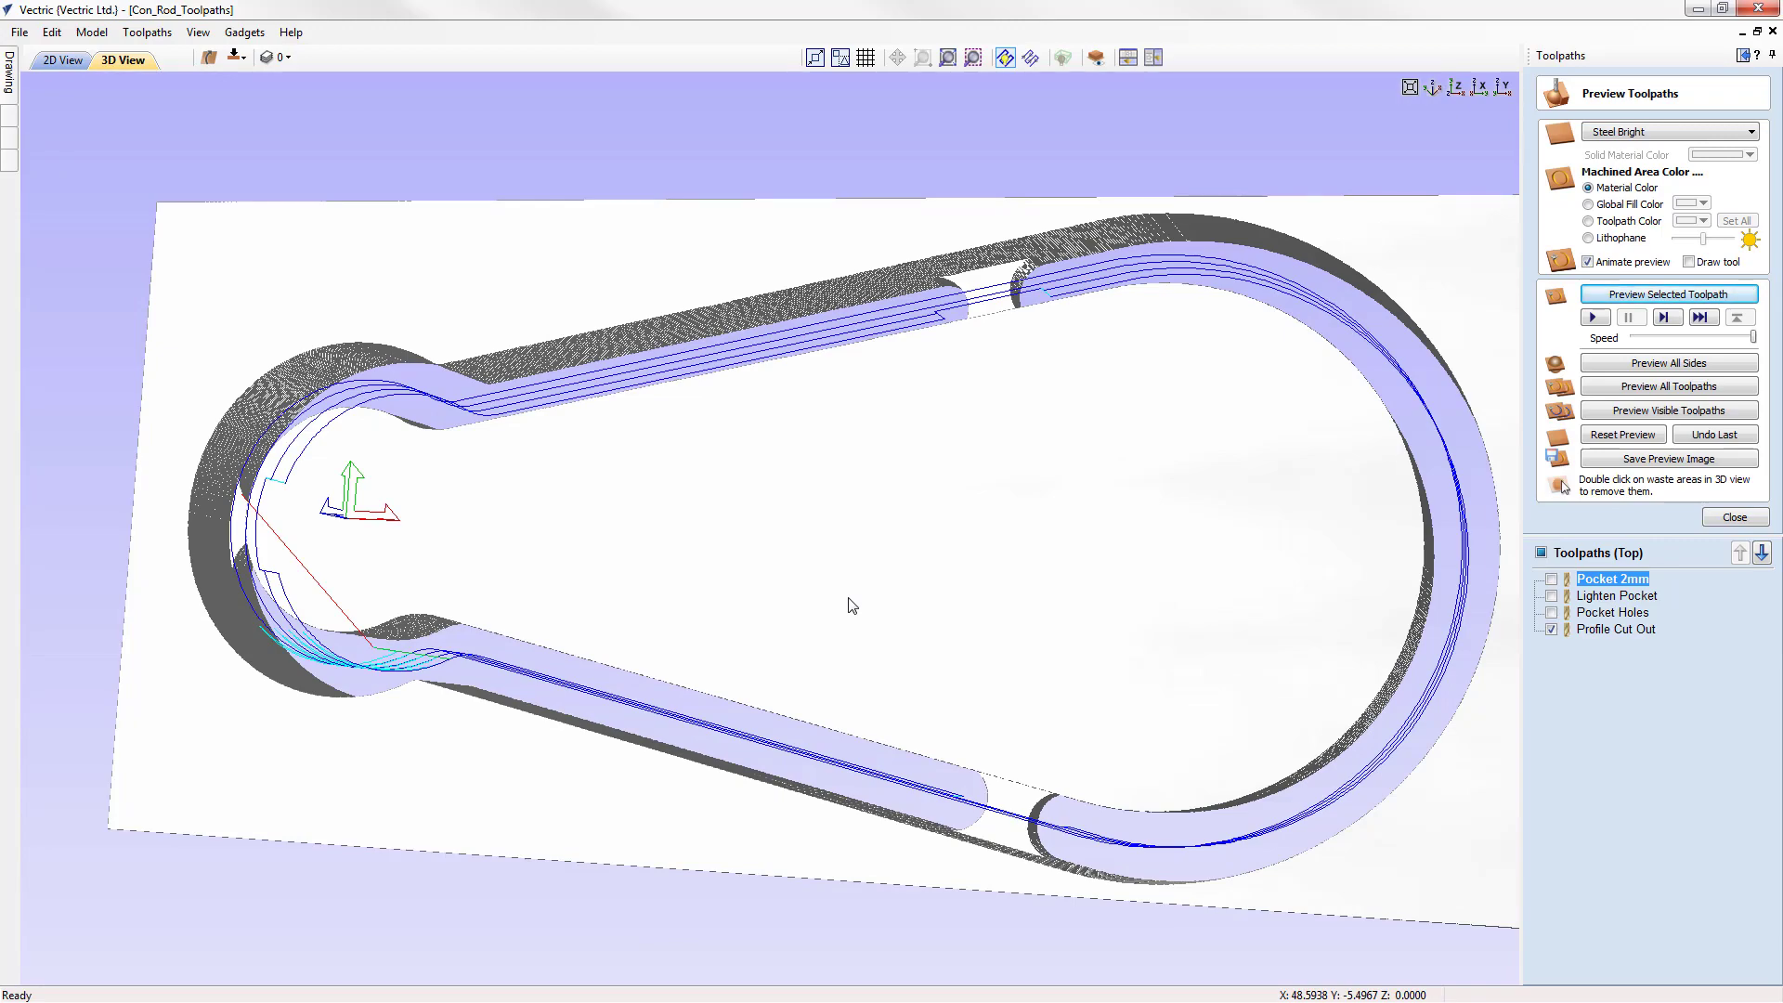
{"action": "left_click_drag", "start_coordinate": [852, 605], "coordinate": [967, 594]}
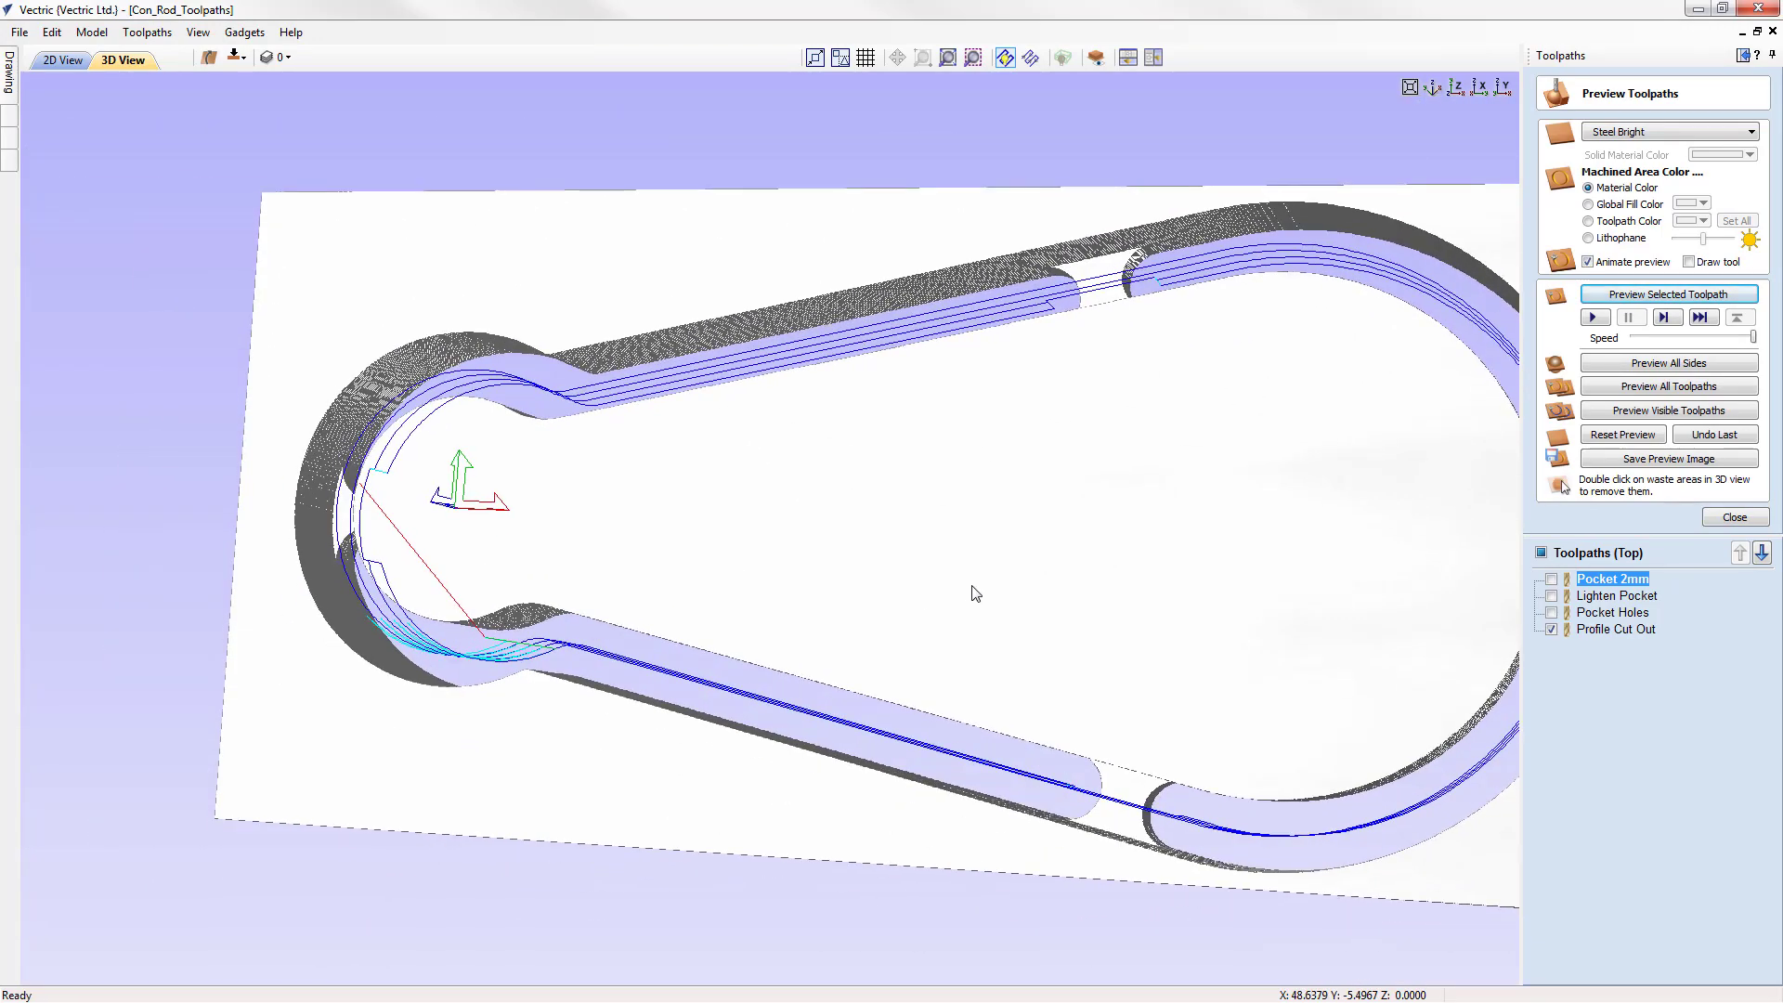
Step: Fit the block, then check the Profile Cut Out from iso, top, X and Y views, ending isometric
{"action": "left_click", "coordinate": [1409, 87]}
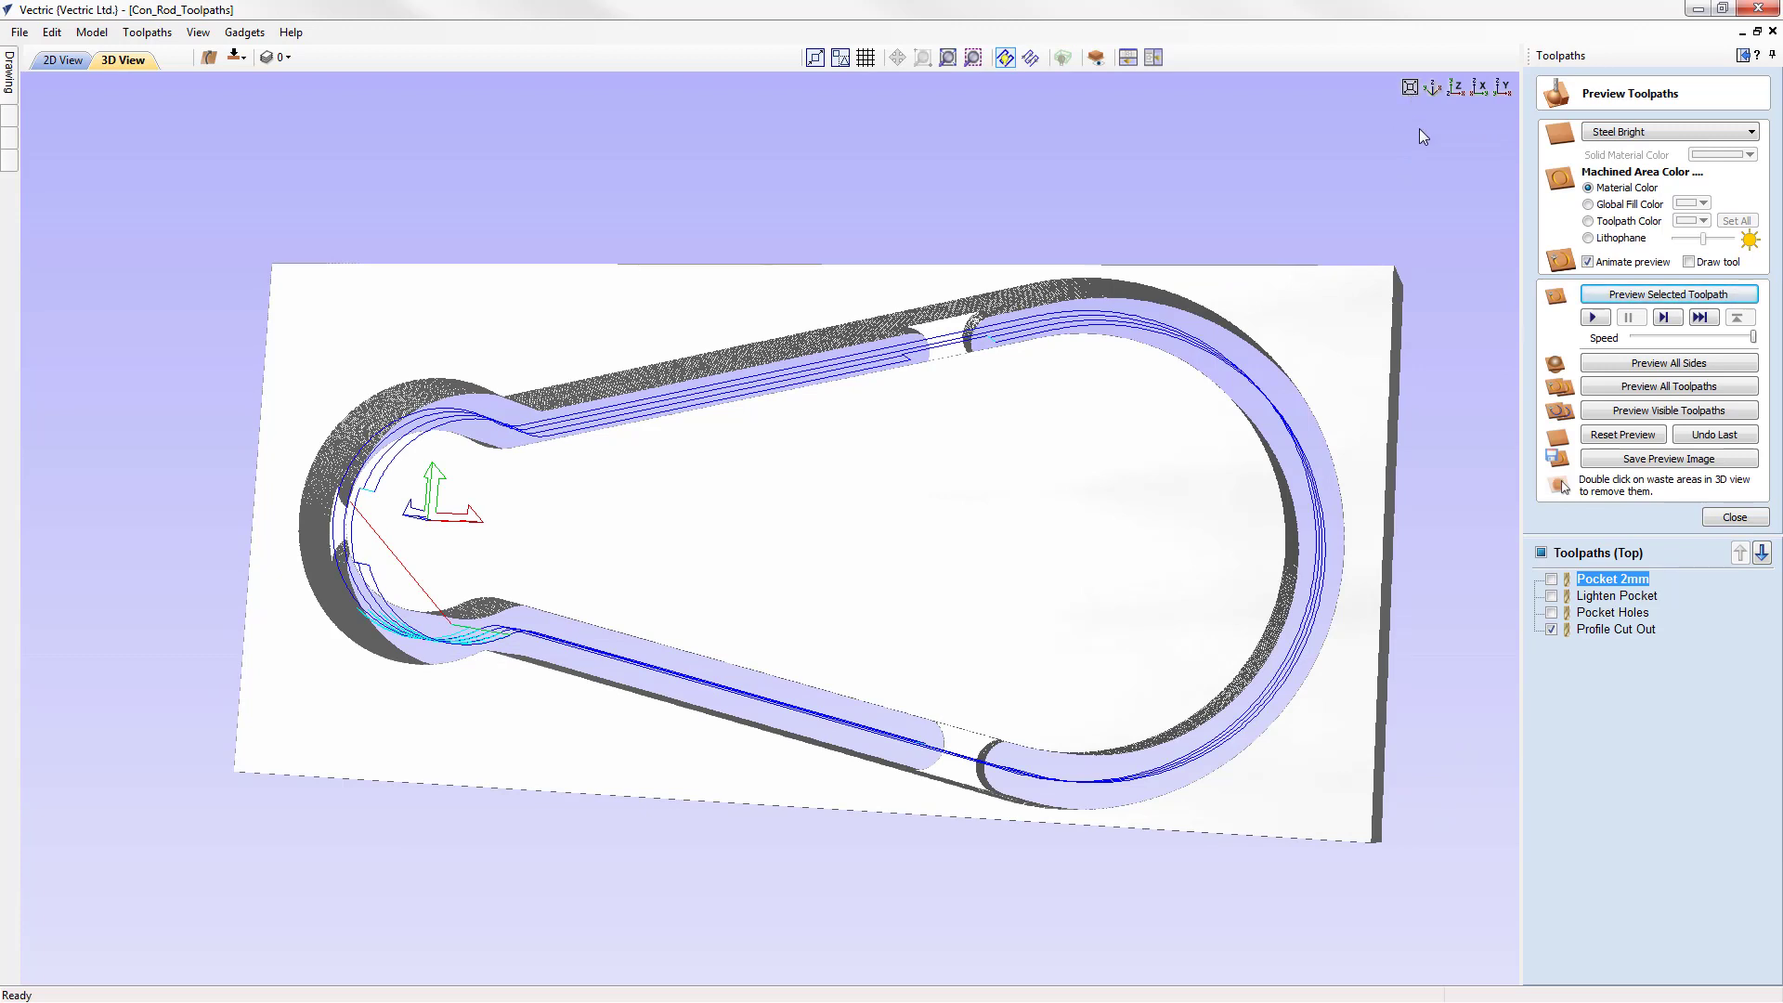
{"action": "left_click", "coordinate": [1435, 95]}
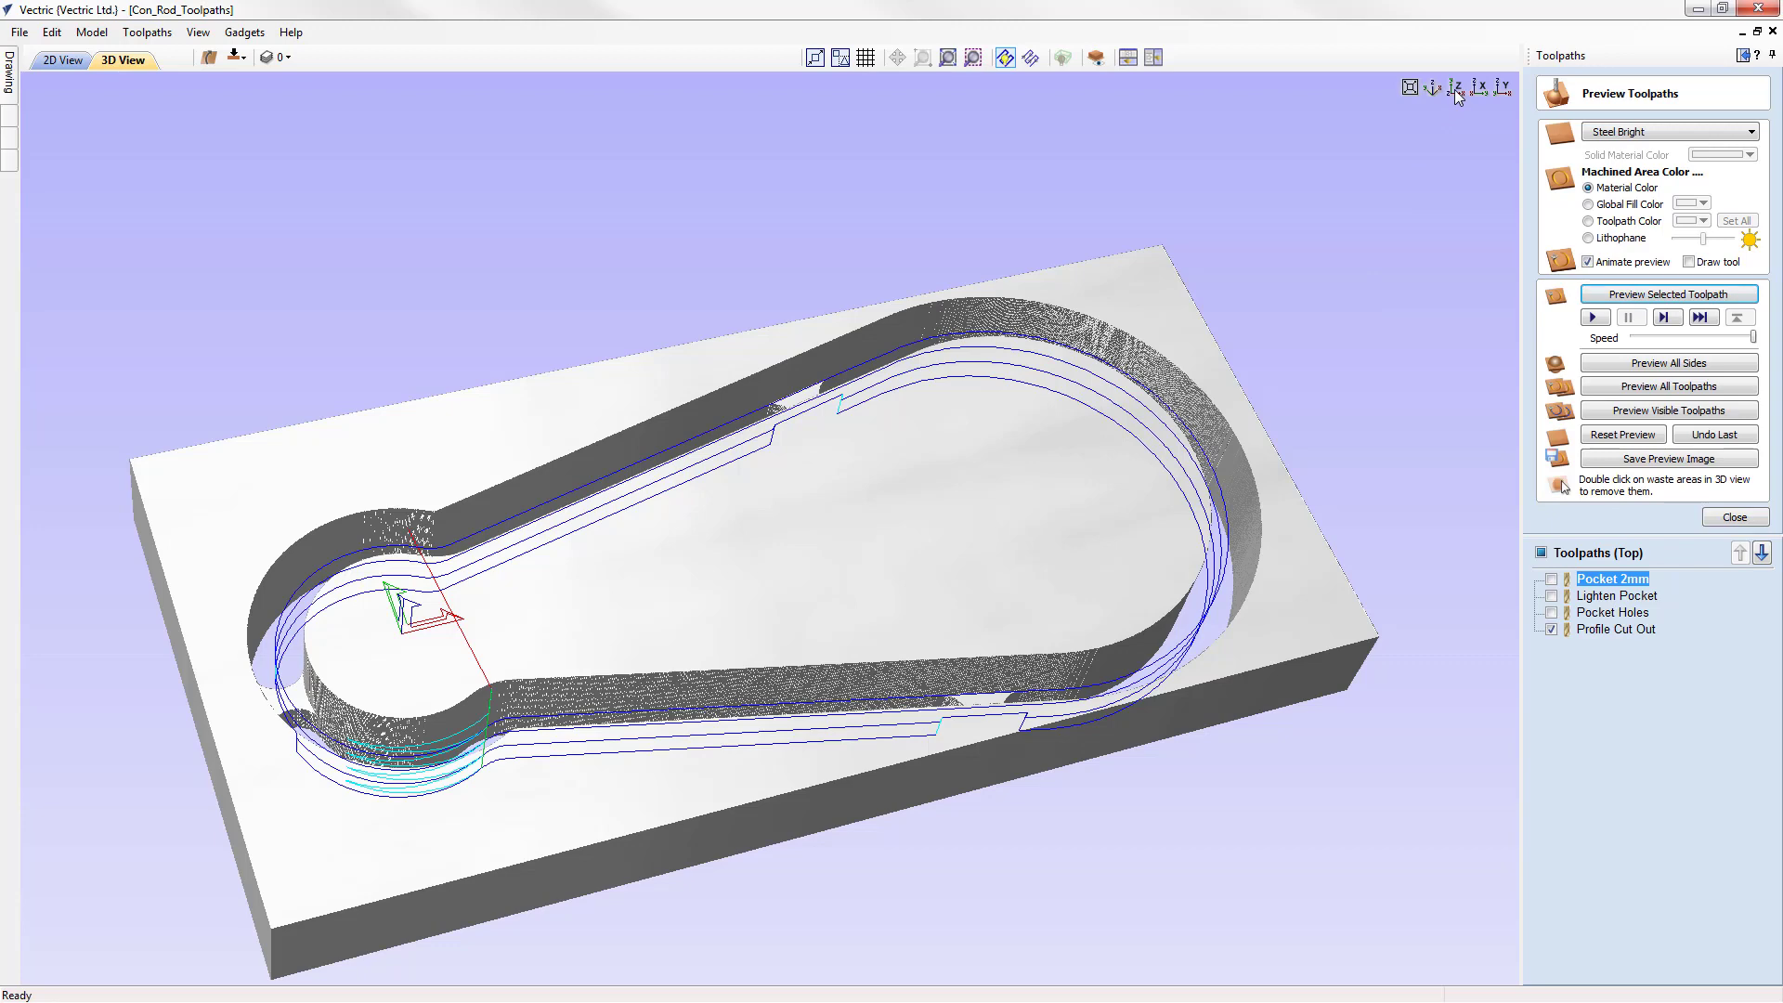
{"action": "left_click", "coordinate": [1457, 88]}
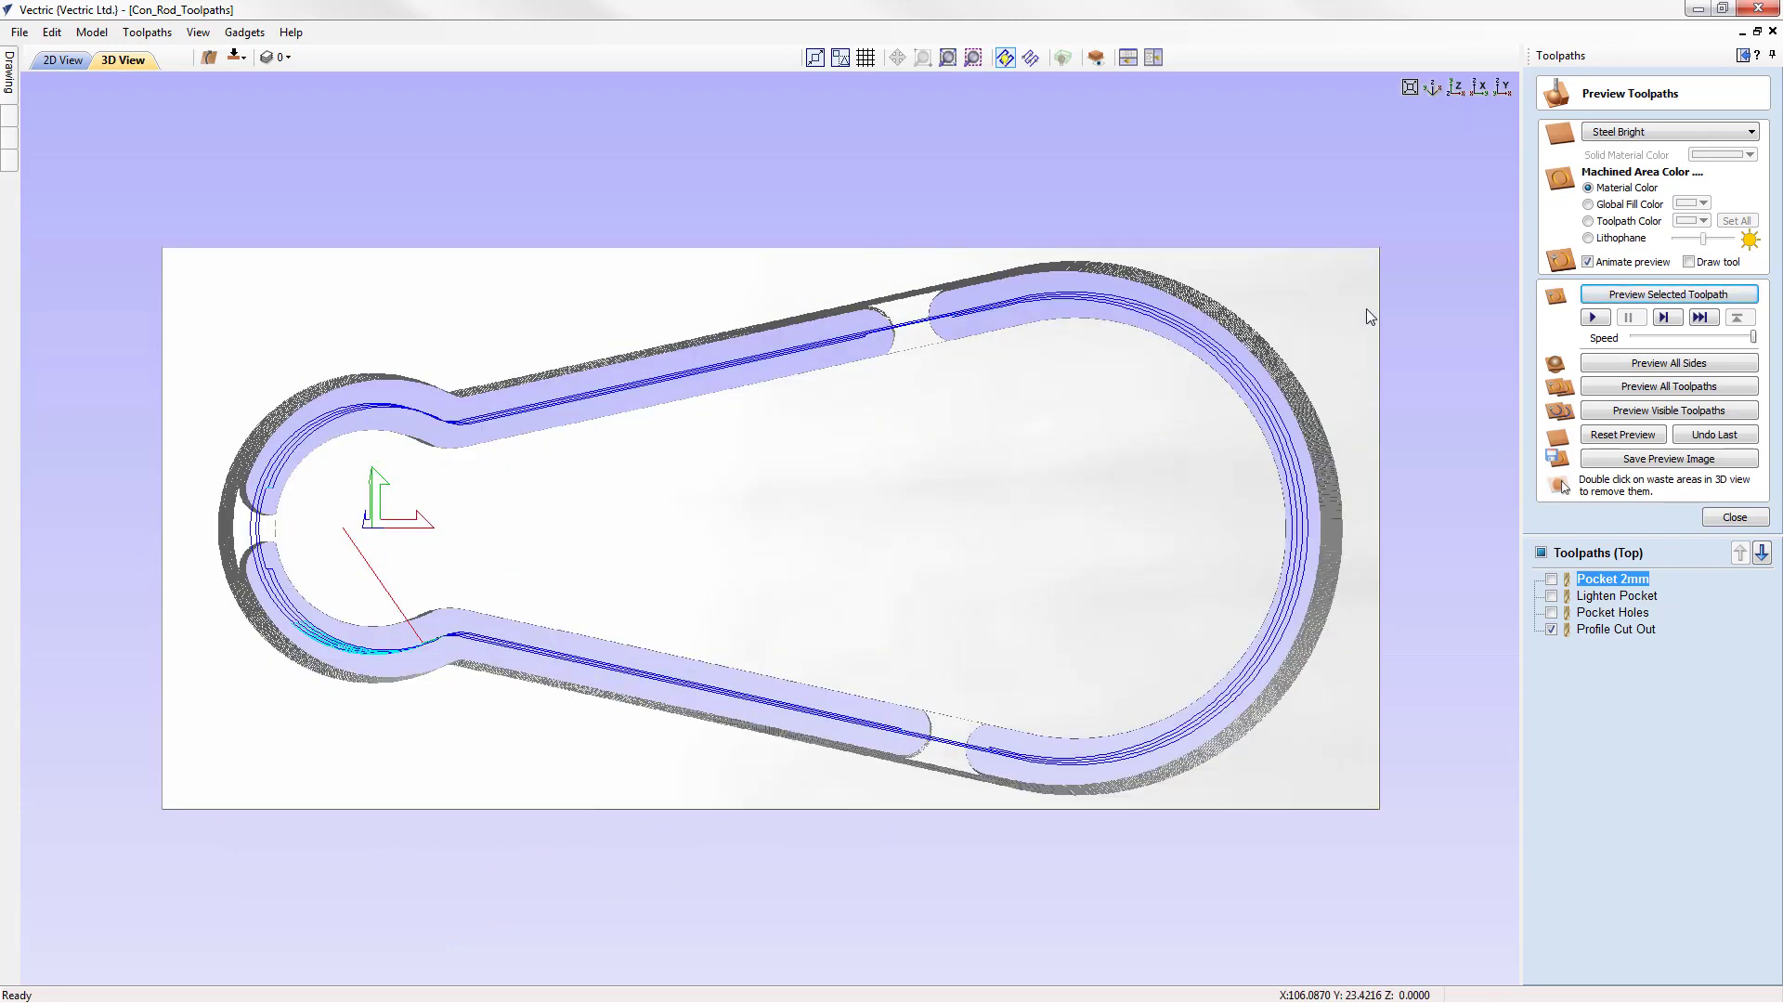
{"action": "left_click", "coordinate": [1479, 89]}
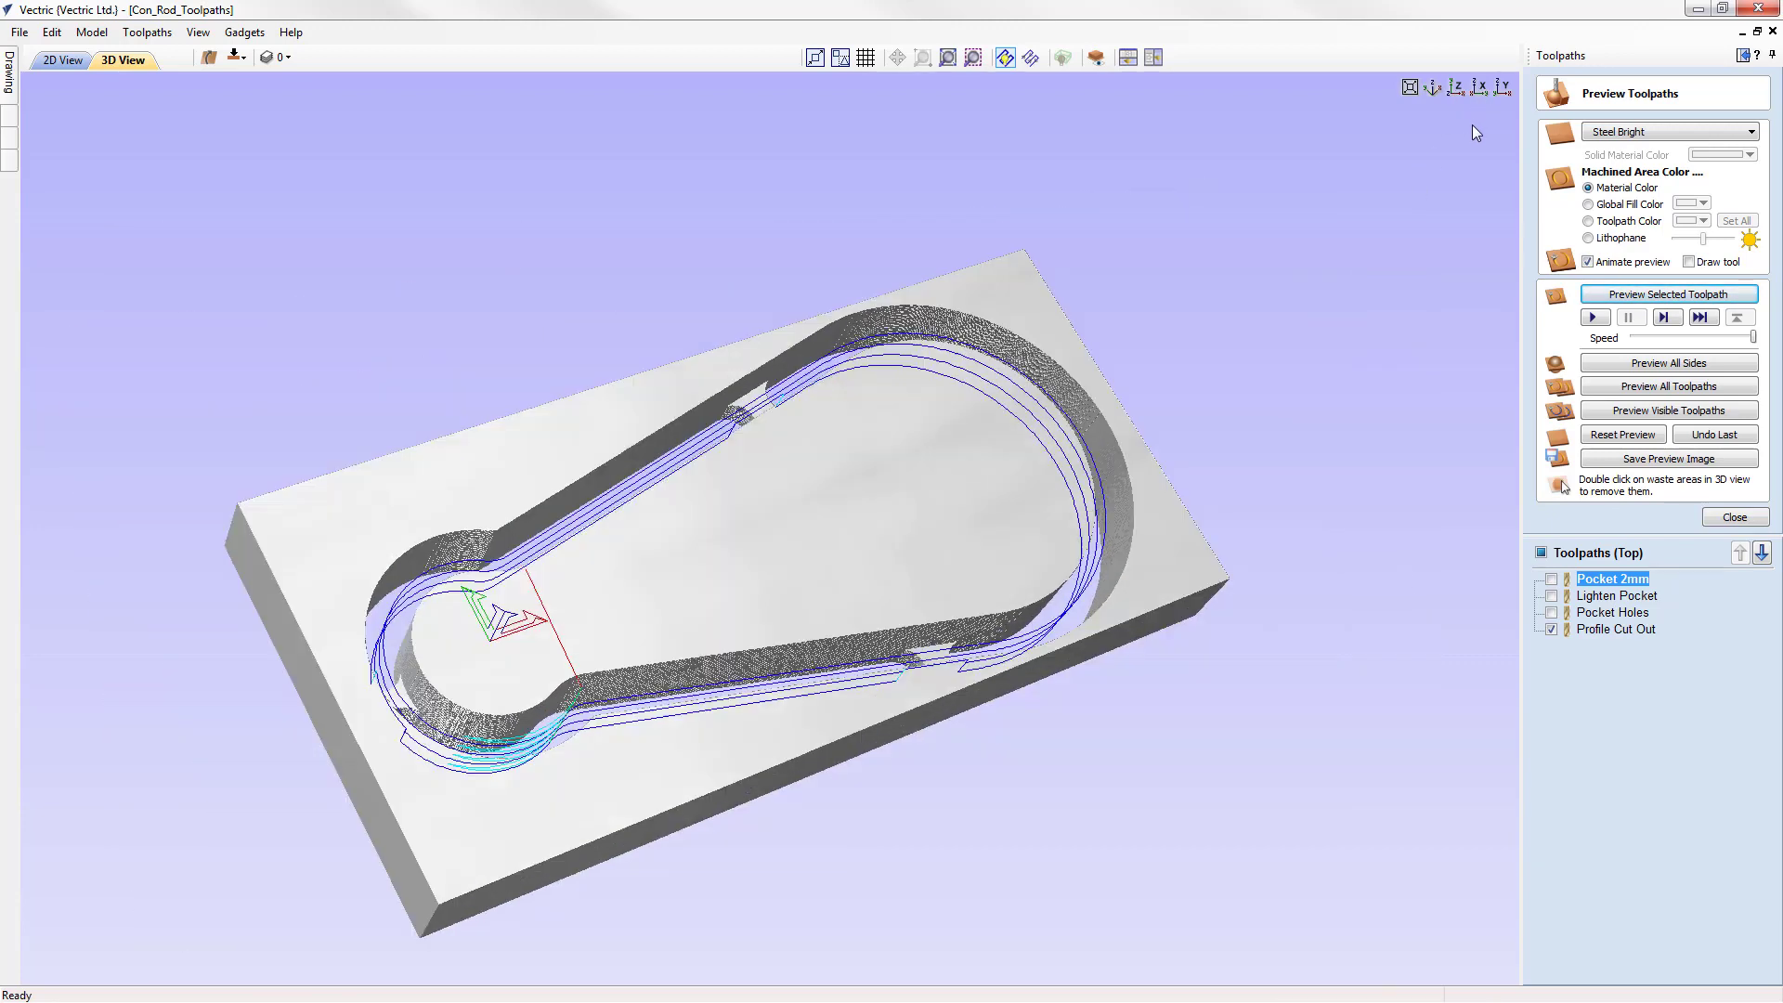
{"action": "left_click", "coordinate": [1503, 89]}
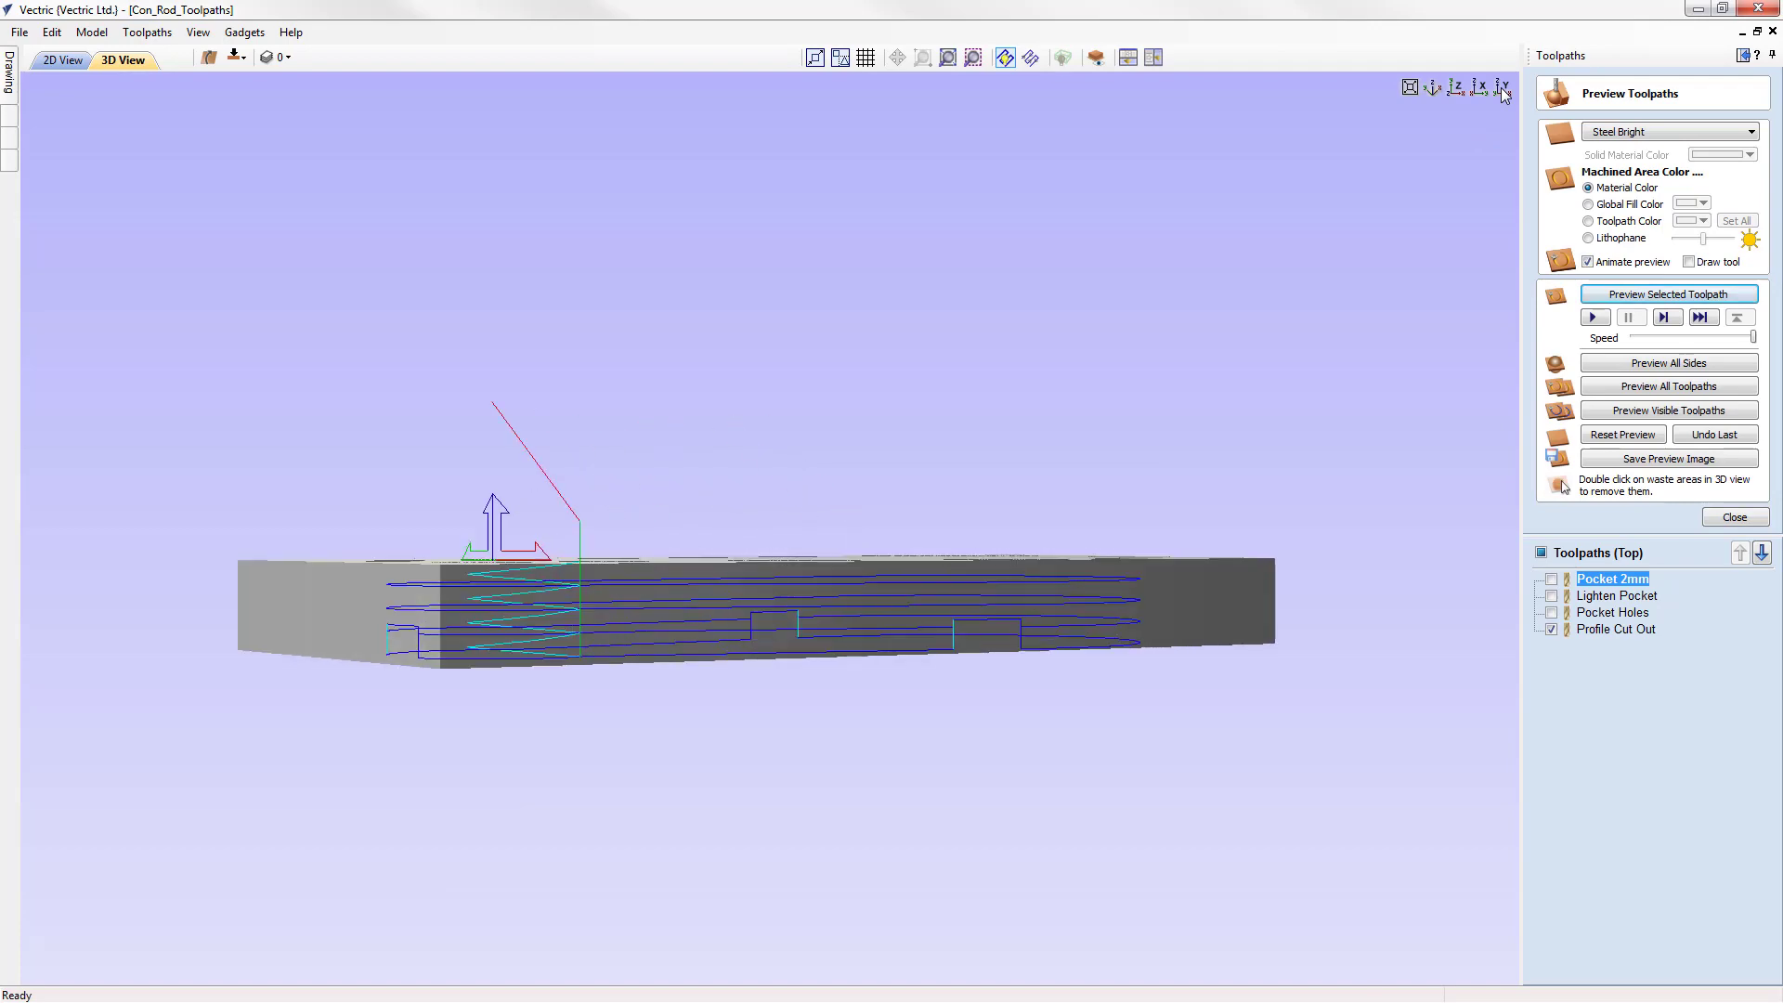
{"action": "left_click", "coordinate": [1433, 89]}
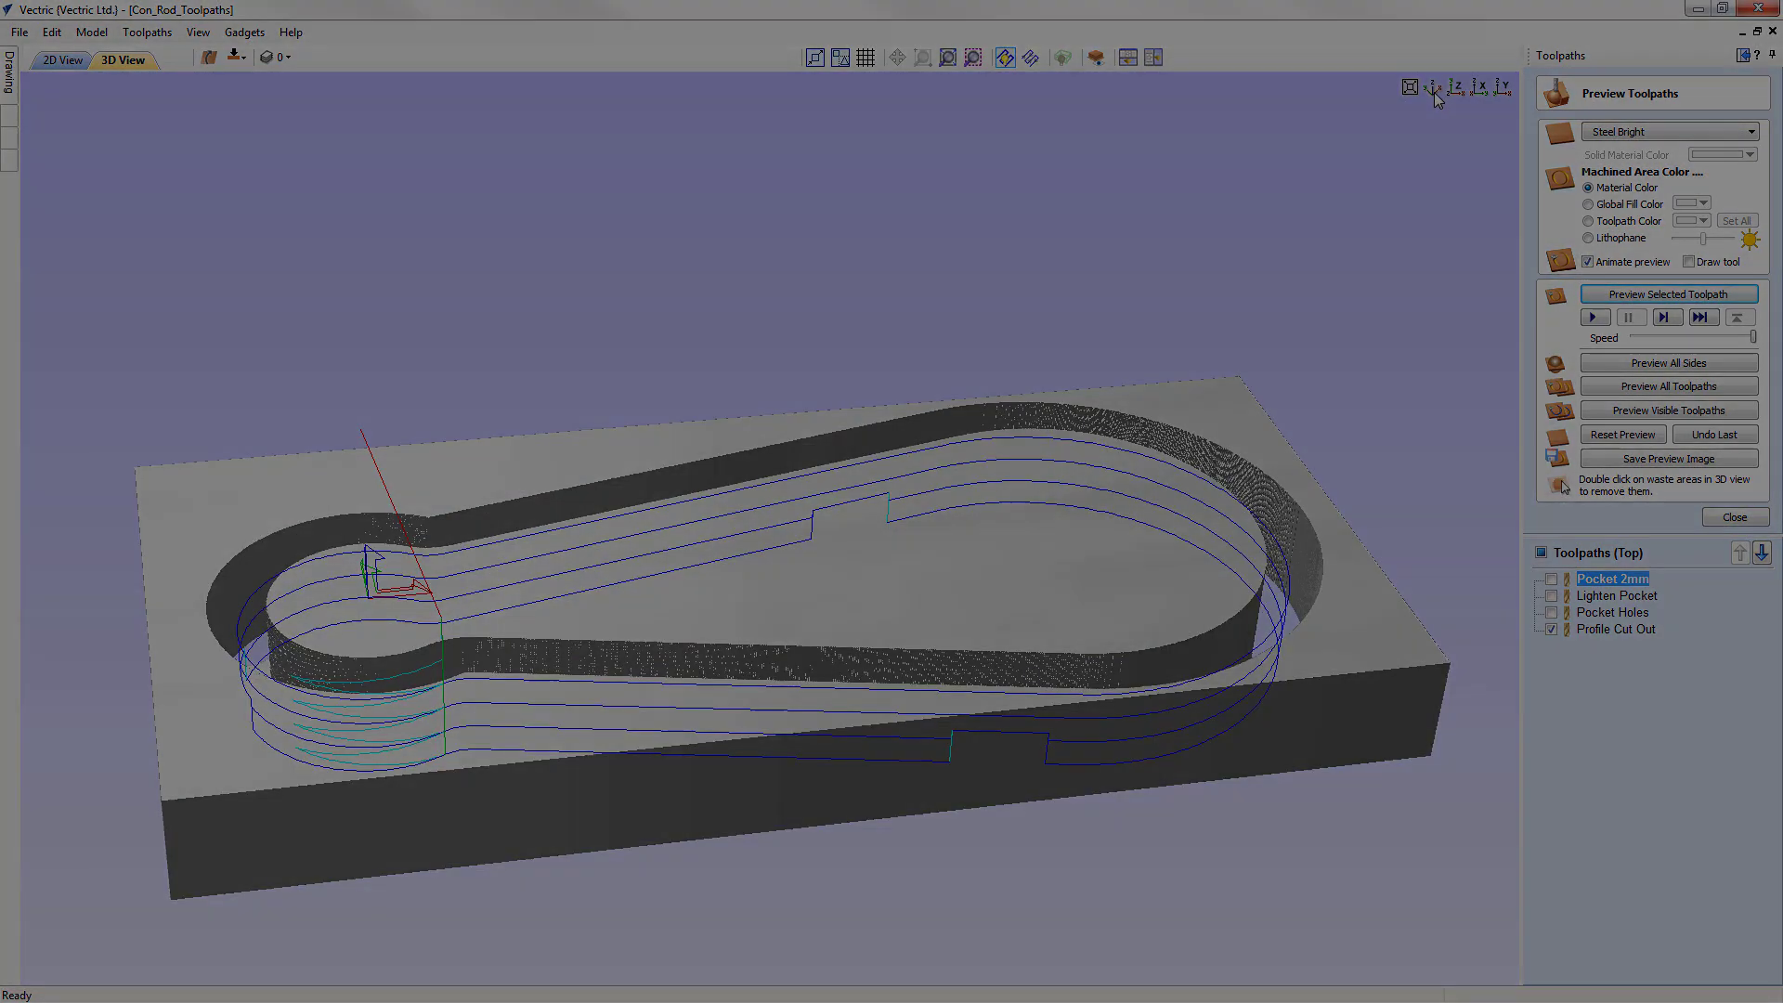